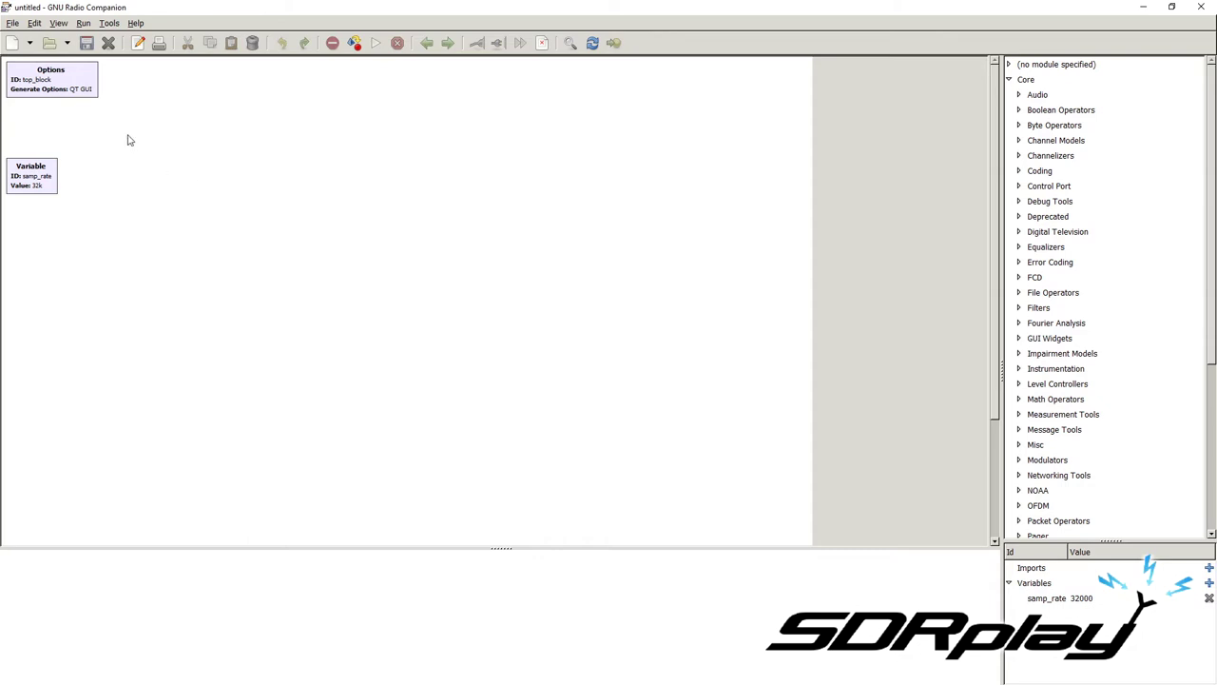
click(40, 173)
click(45, 92)
click(71, 129)
click(44, 184)
click(62, 90)
click(40, 163)
click(62, 139)
click(63, 93)
click(42, 183)
click(81, 180)
Open the block search with Find Blocks.
key(ctrl+f)
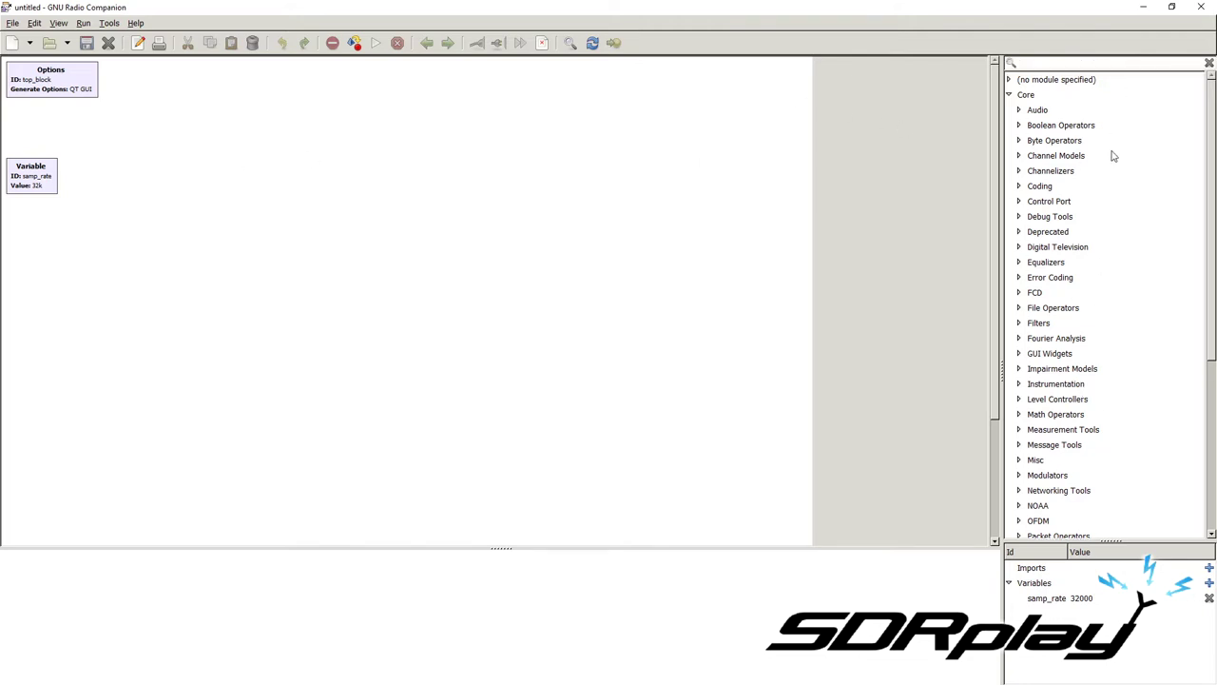
click(59, 23)
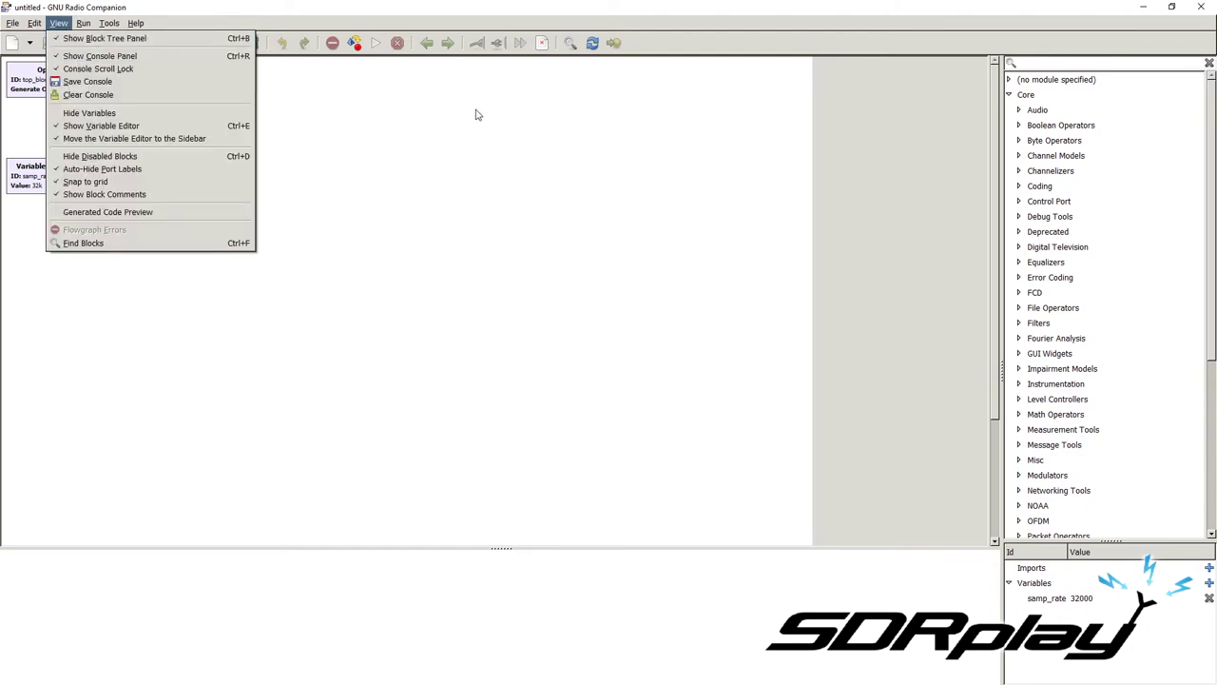
click(663, 168)
Browse the Core block library, examining the blocks under Modulators and the GUI Widgets category.
scroll(1038, 176, down, 3)
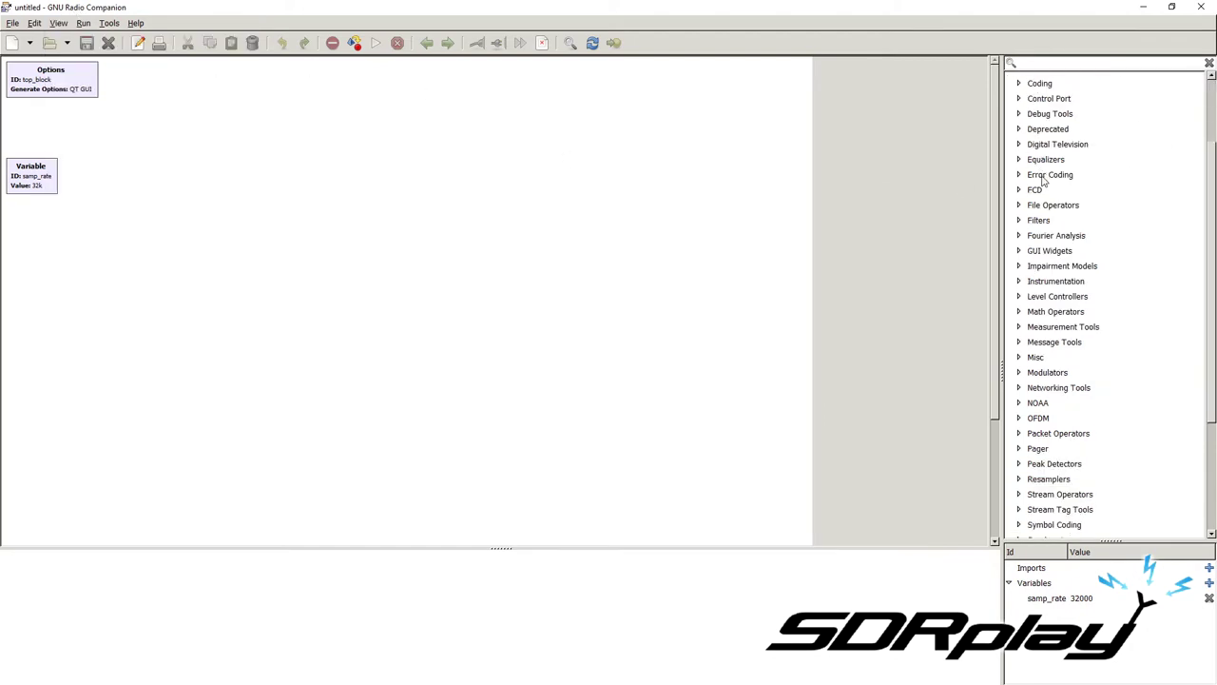
scroll(1041, 194, up, 3)
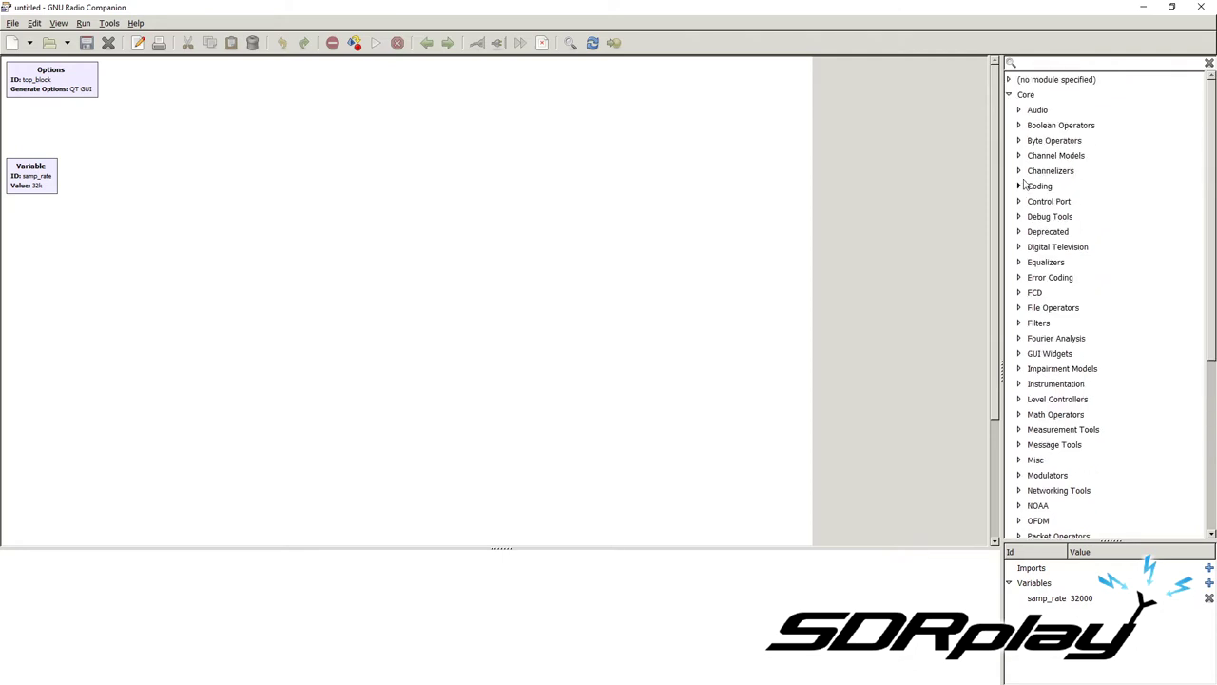
click(1019, 475)
scroll(1032, 456, down, 3)
click(1060, 338)
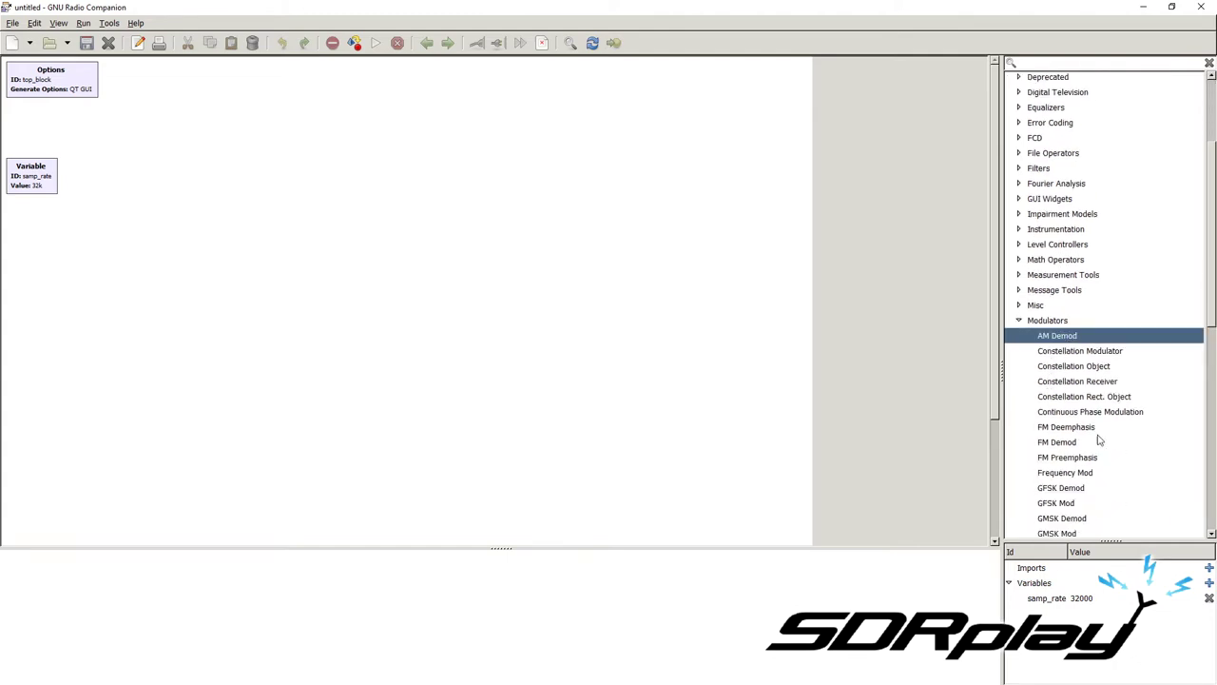
click(1100, 443)
scroll(1116, 469, down, 3)
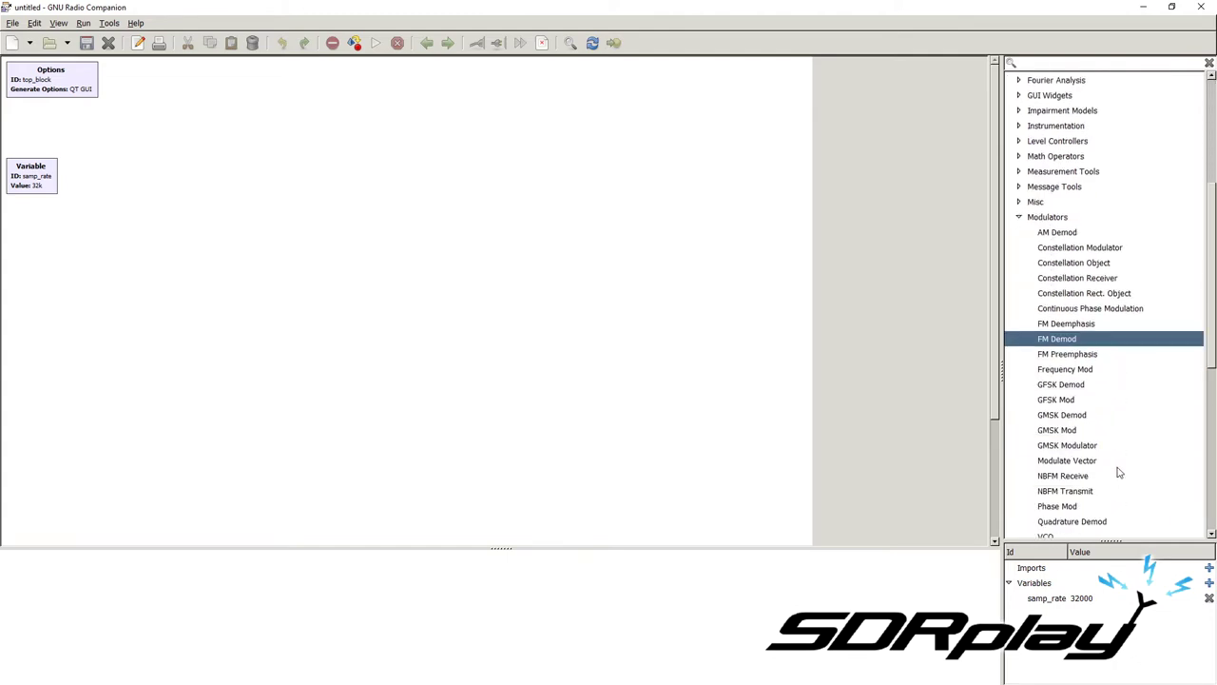
click(1073, 402)
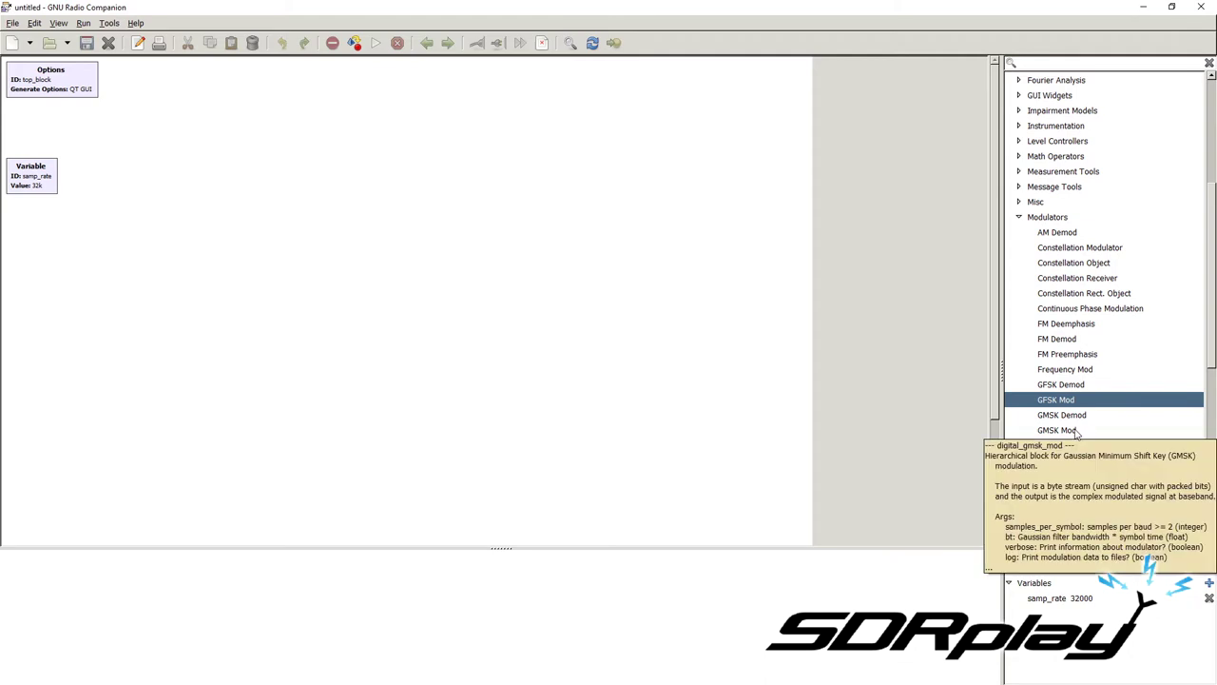
scroll(1080, 432, down, 3)
scroll(1084, 418, down, 1)
scroll(1088, 428, up, 3)
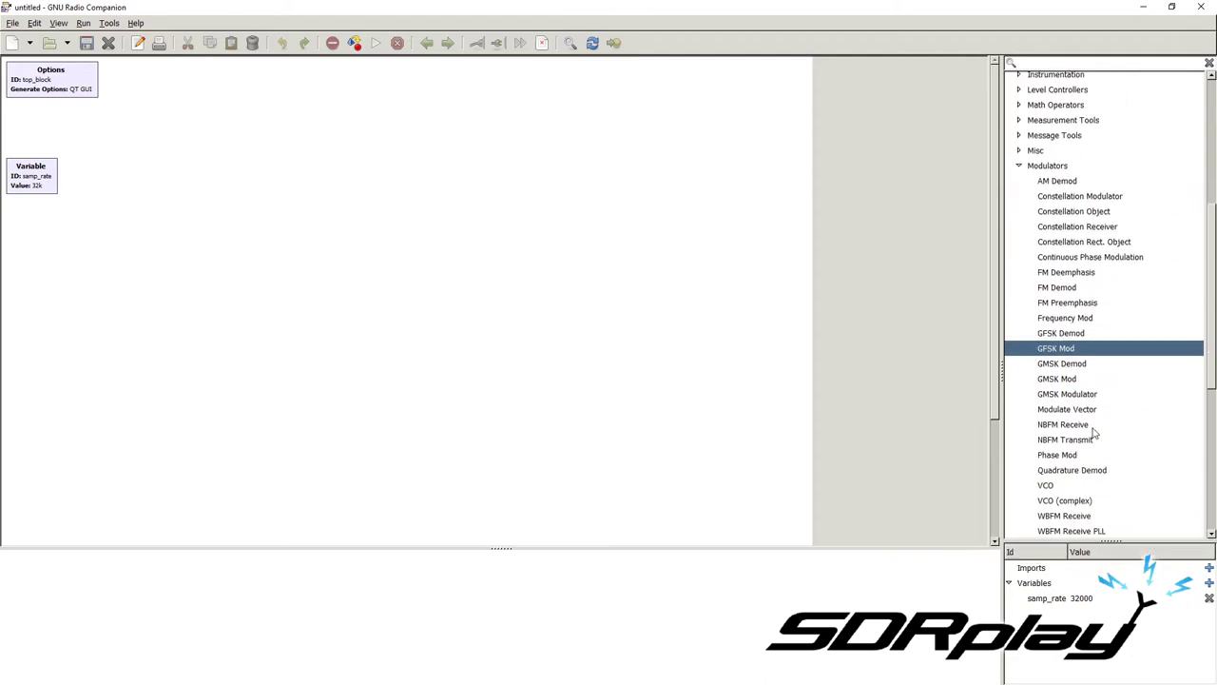
click(1078, 441)
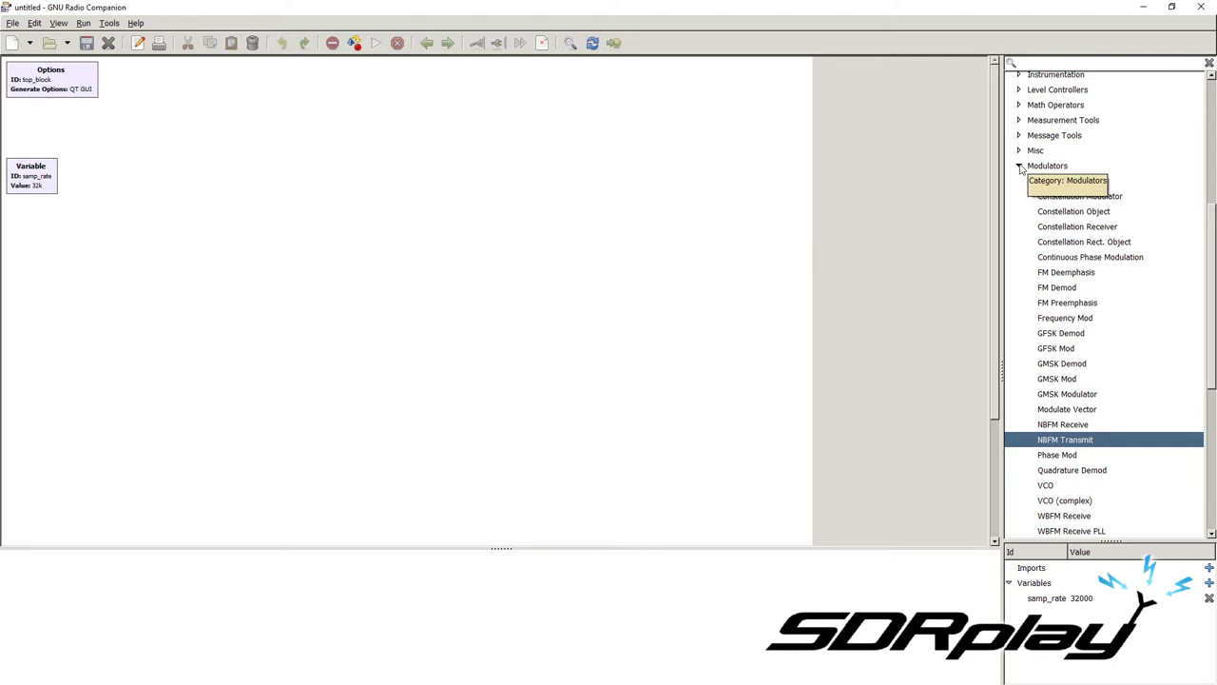
scroll(1081, 374, down, 1)
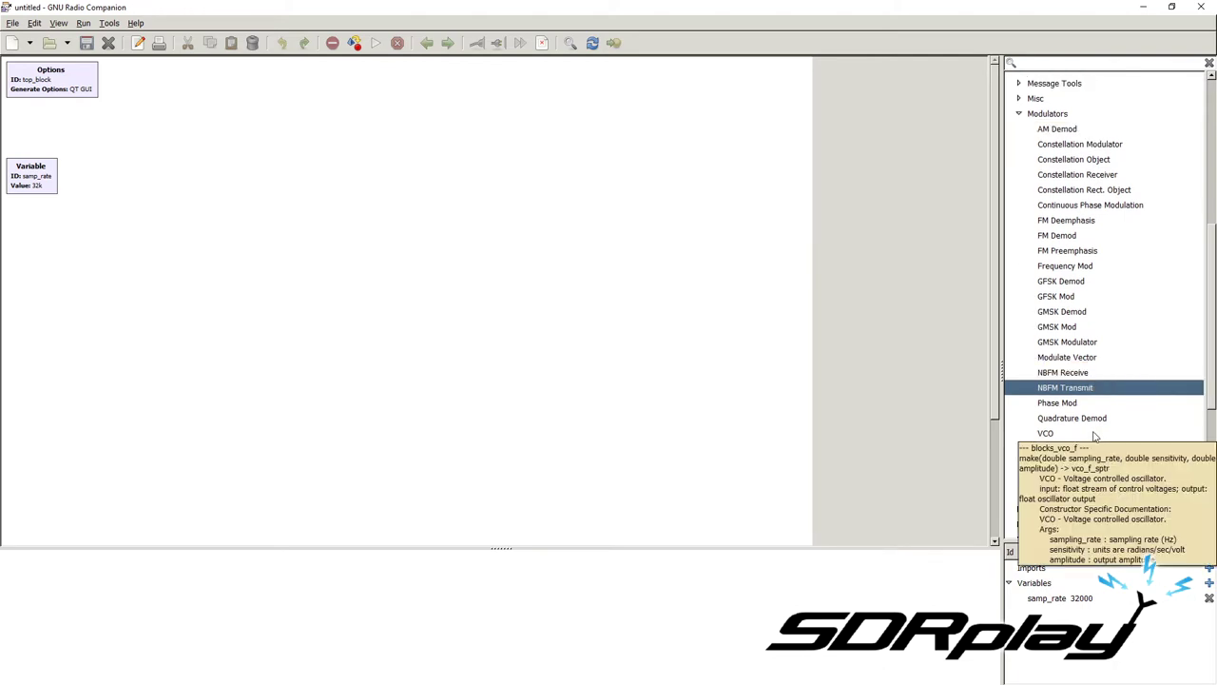
scroll(1089, 447, down, 5)
scroll(1037, 478, up, 9)
click(1019, 320)
scroll(1110, 377, up, 1)
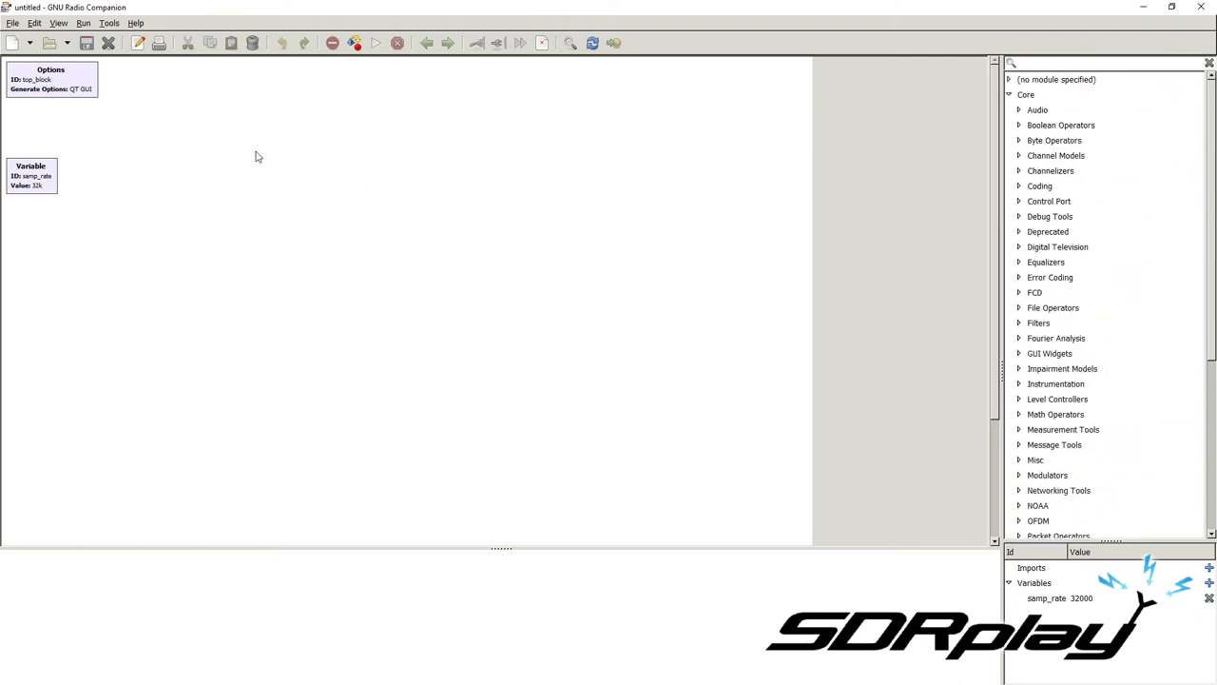
scroll(1018, 285, down, 3)
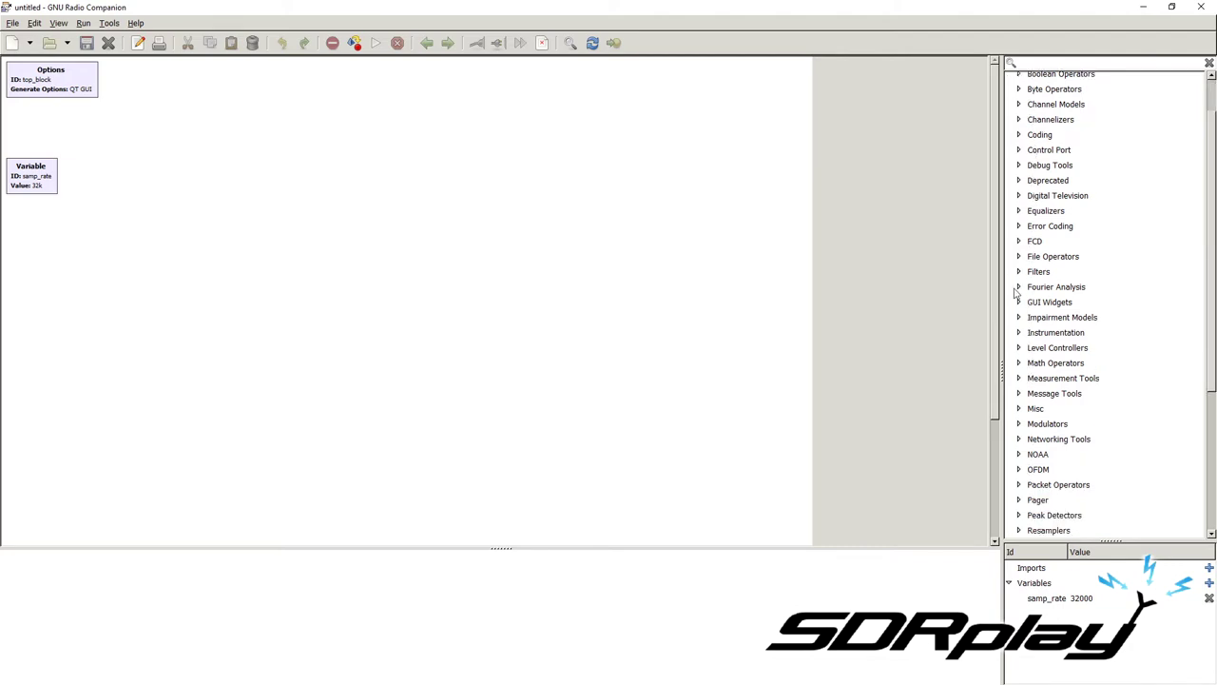
click(1018, 306)
click(1018, 305)
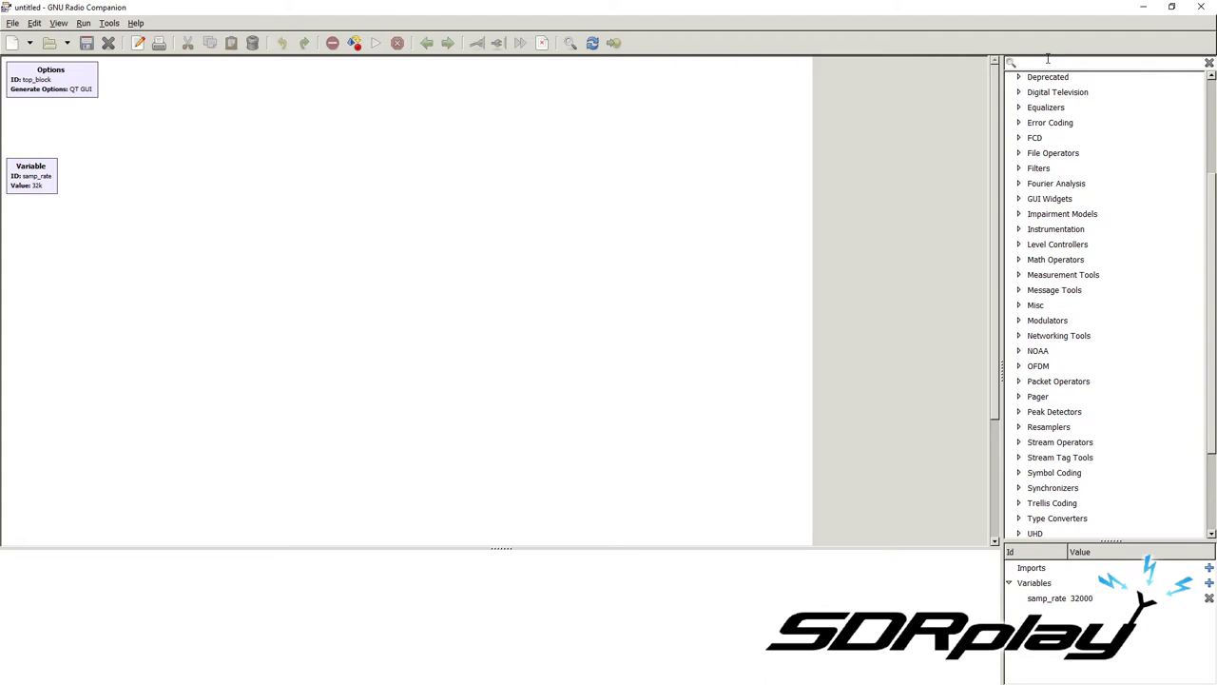
Search the block library for "signal" and add a Signal Source block to the middle of the flow graph.
text(signal)
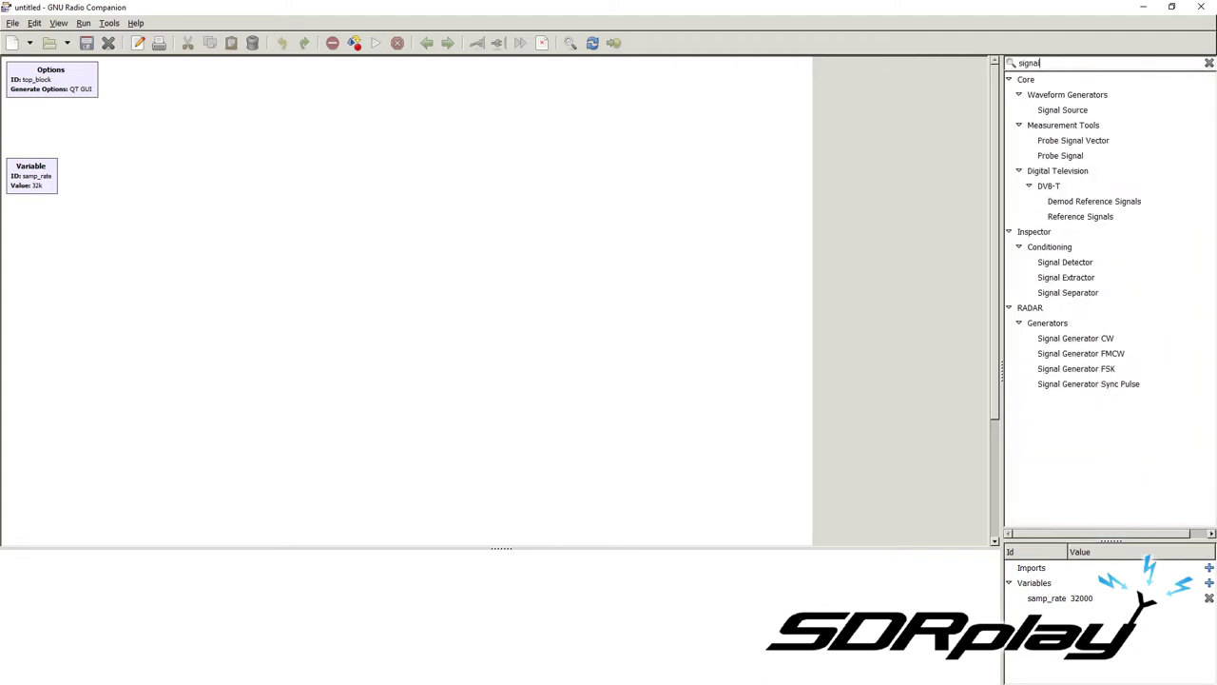
drag(1058, 114, 305, 228)
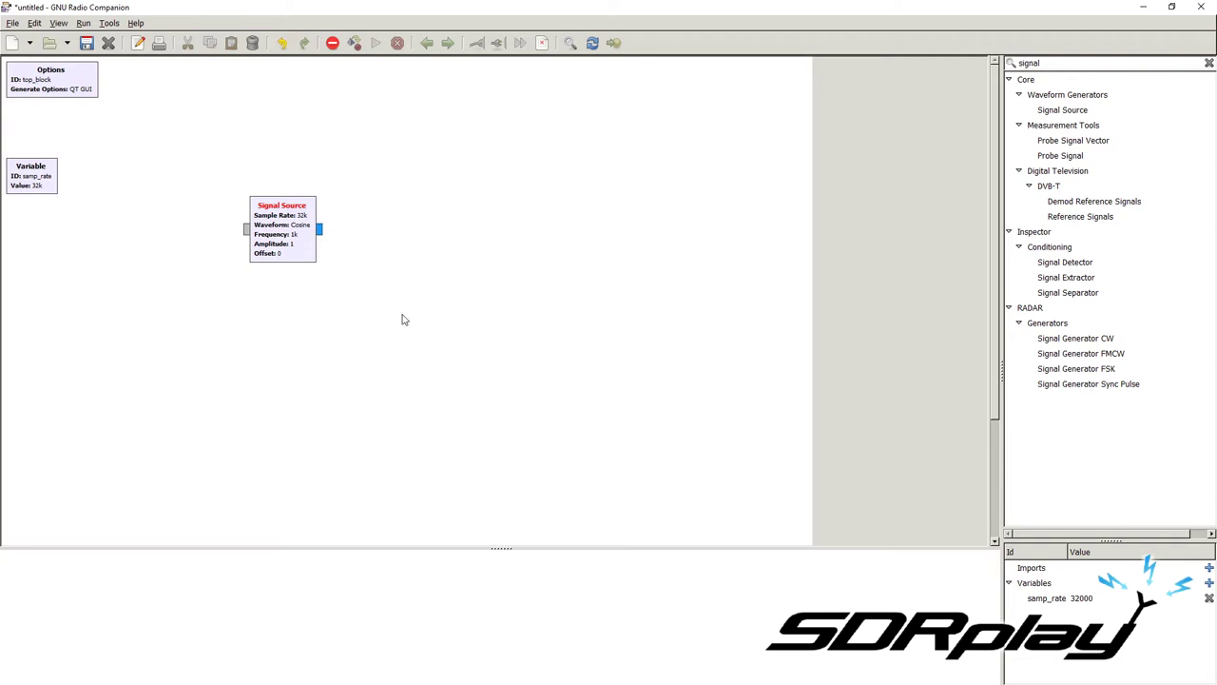
Search the block library for "sink" and place a QT GUI Sink block to the right of the Signal Source.
double_click(1056, 64)
text(sink)
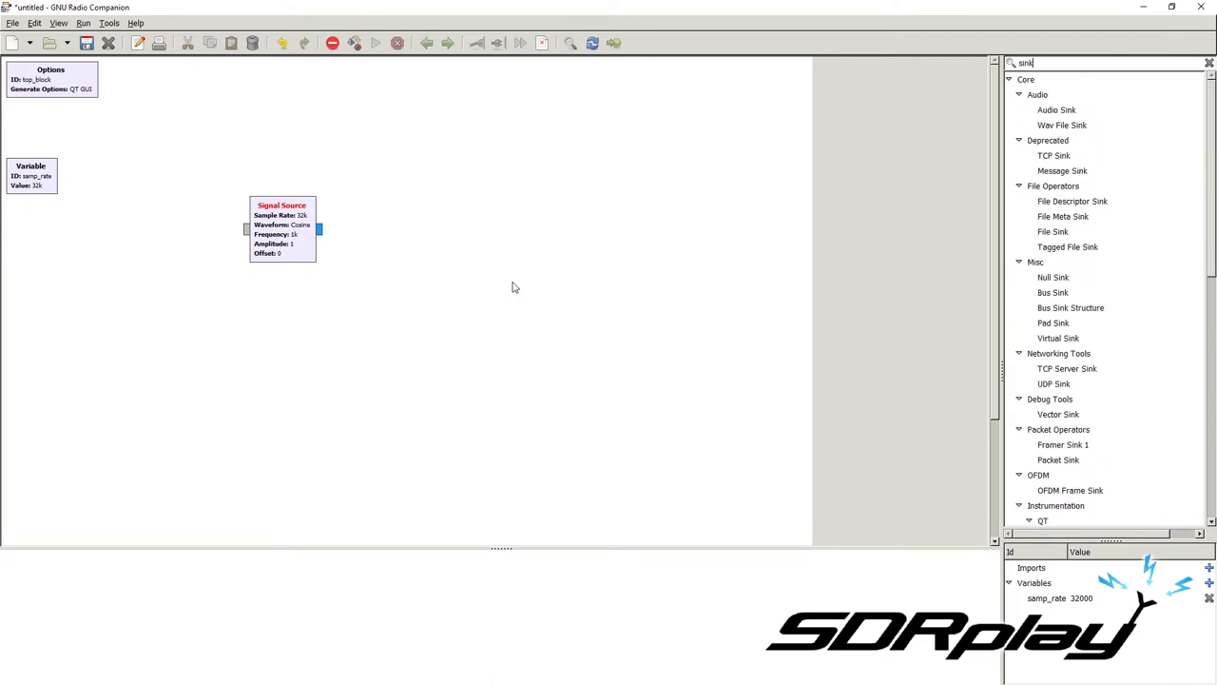
scroll(1122, 338, down, 3)
scroll(1121, 338, down, 5)
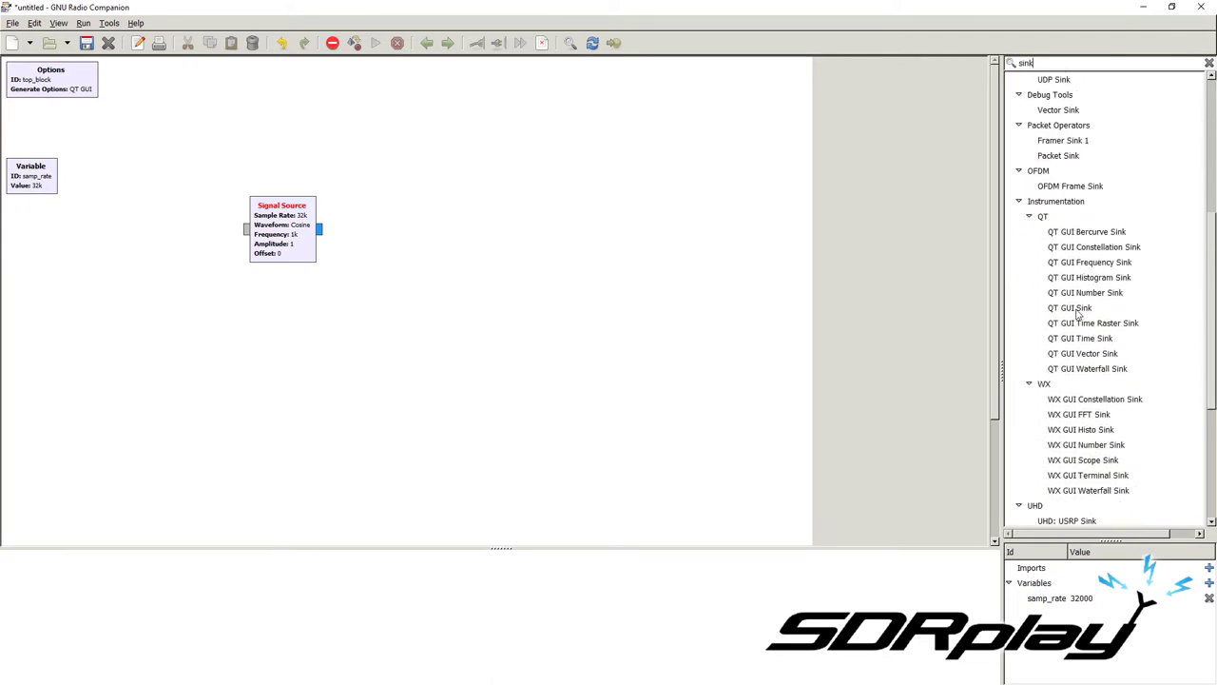
click(1077, 308)
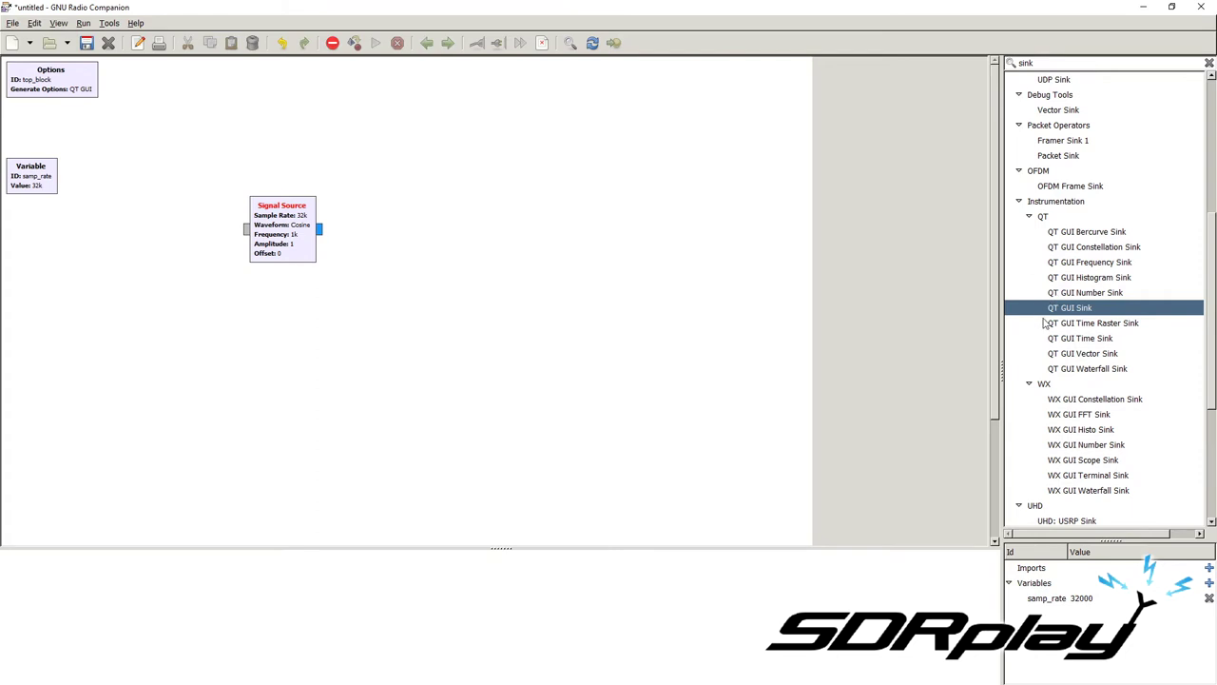
scroll(1046, 324, down, 1)
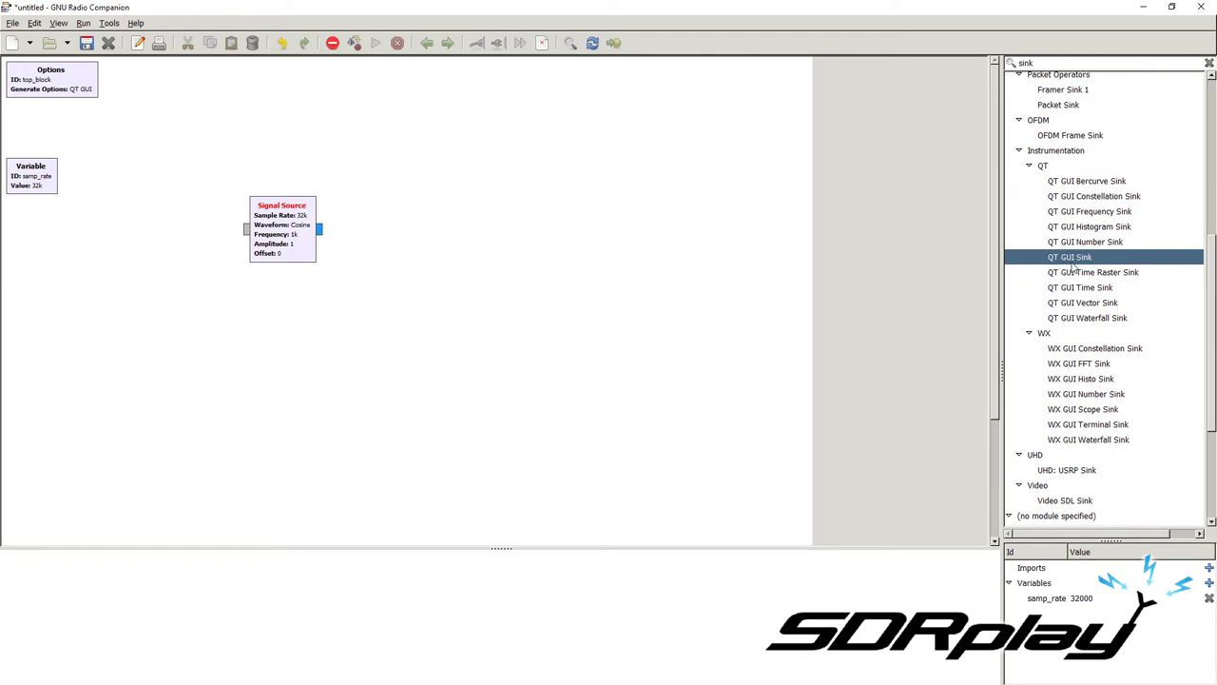
mouse_move(1080, 263)
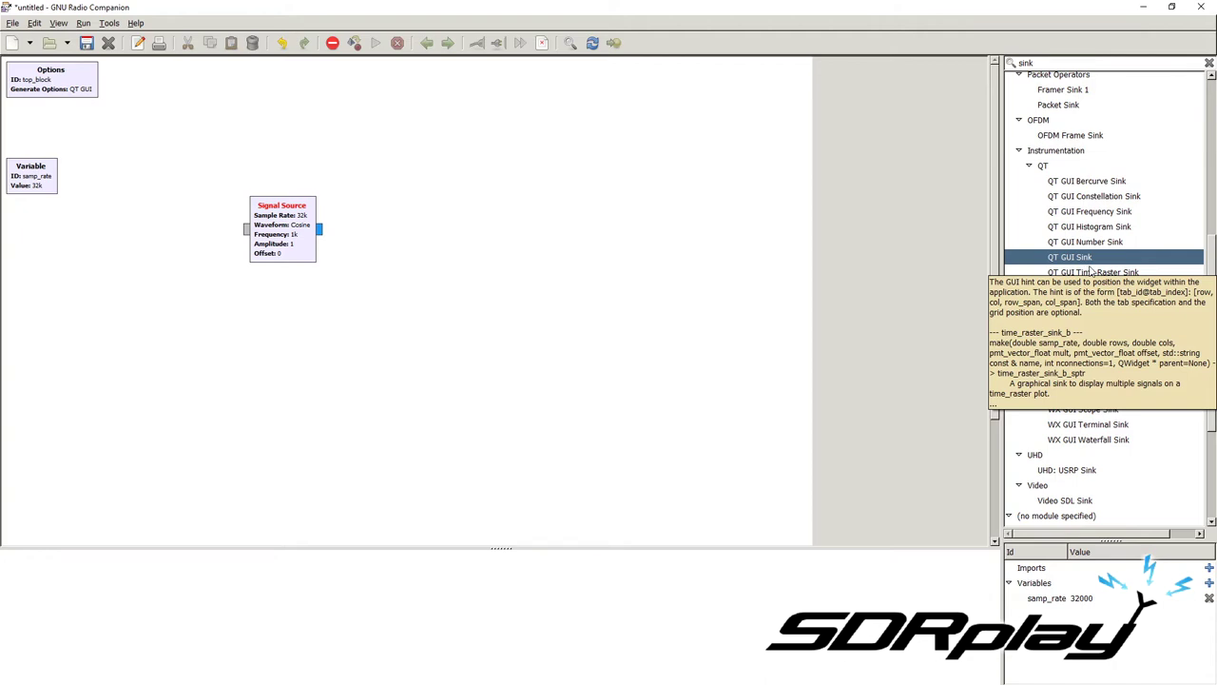
drag(1075, 257, 471, 267)
drag(566, 241, 520, 213)
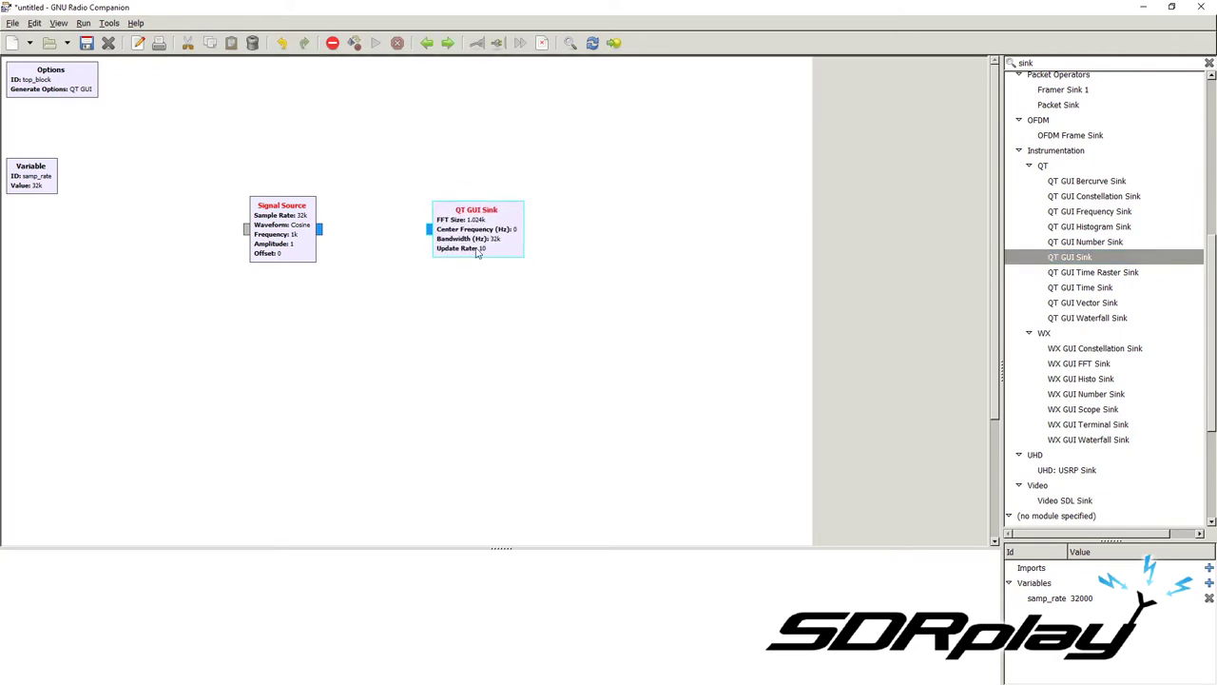
click(408, 274)
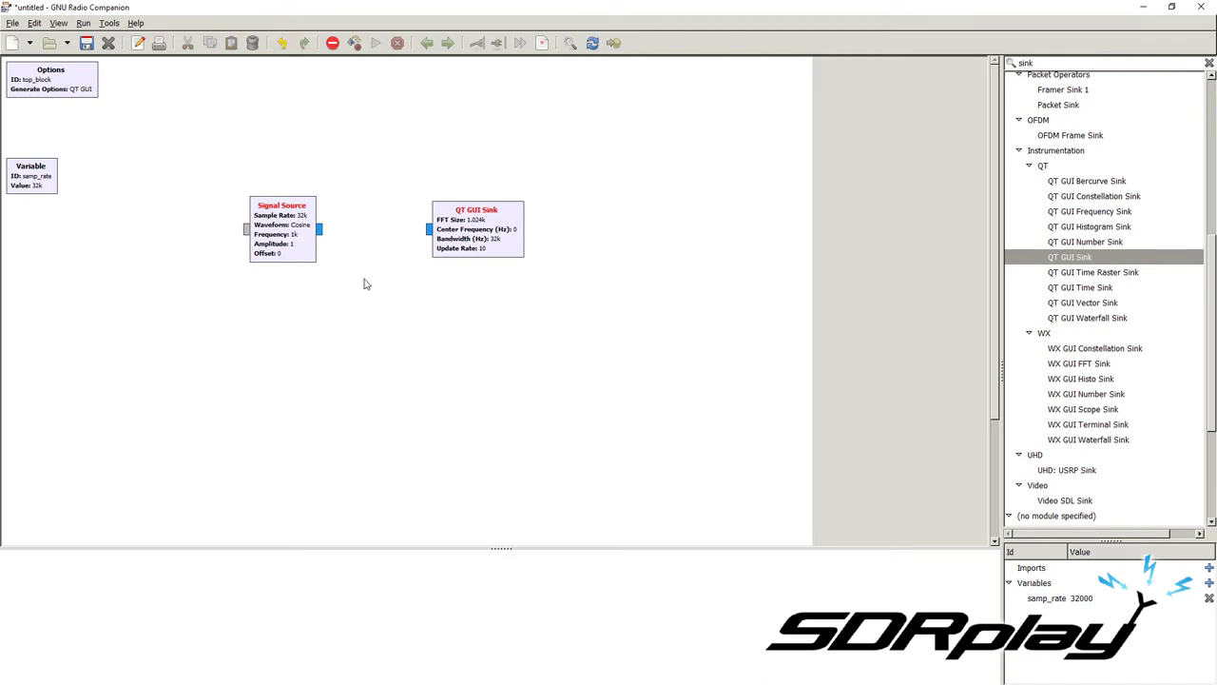
Connect the Signal Source output to the QT GUI Sink input and shift the sink slightly to the right.
click(321, 229)
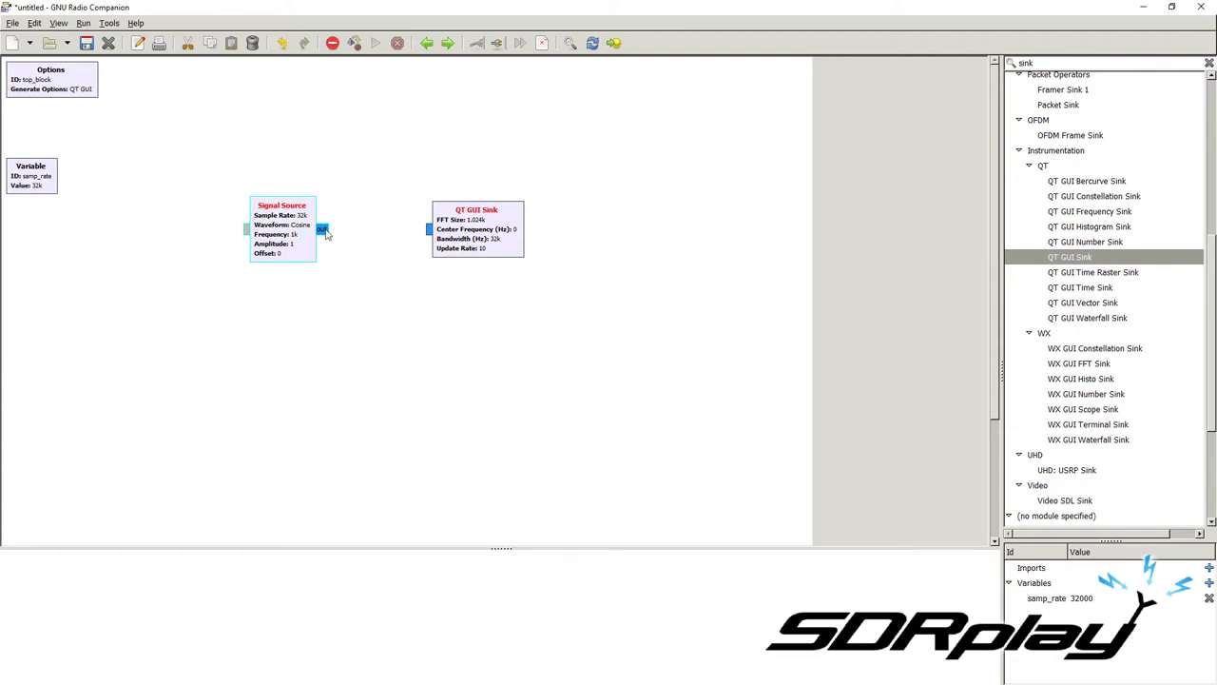
click(427, 232)
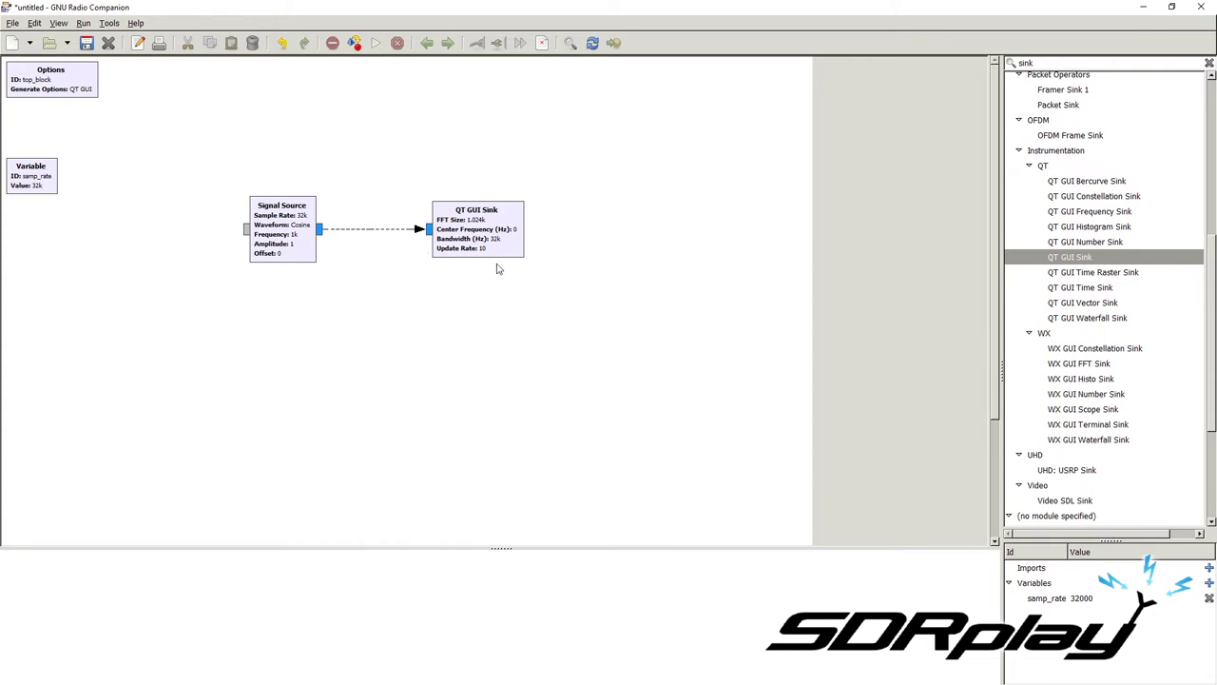
mouse_move(485, 227)
mouse_down()
mouse_move(511, 314)
mouse_move(578, 222)
mouse_move(550, 196)
mouse_move(544, 304)
mouse_move(523, 214)
mouse_move(503, 219)
mouse_up()
Delete the connection between the two blocks and rewire it starting from the QT GUI Sink input.
click(418, 231)
key(Delete)
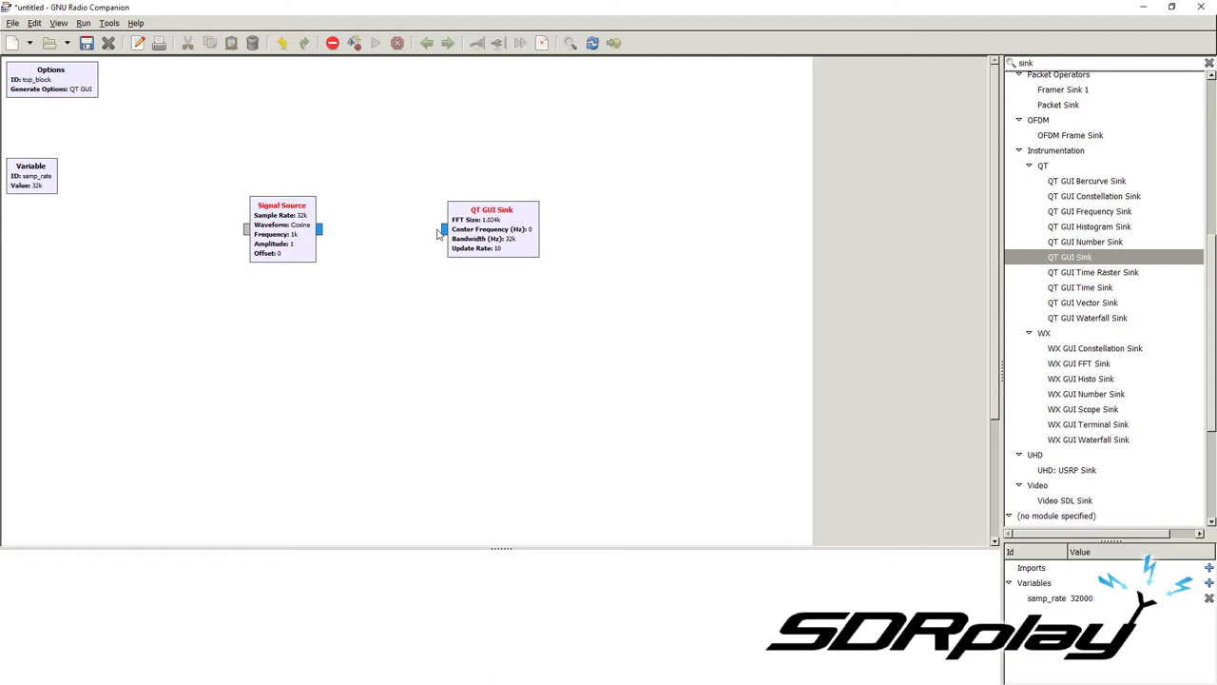
click(440, 233)
click(322, 233)
key(ctrl+s)
click(903, 141)
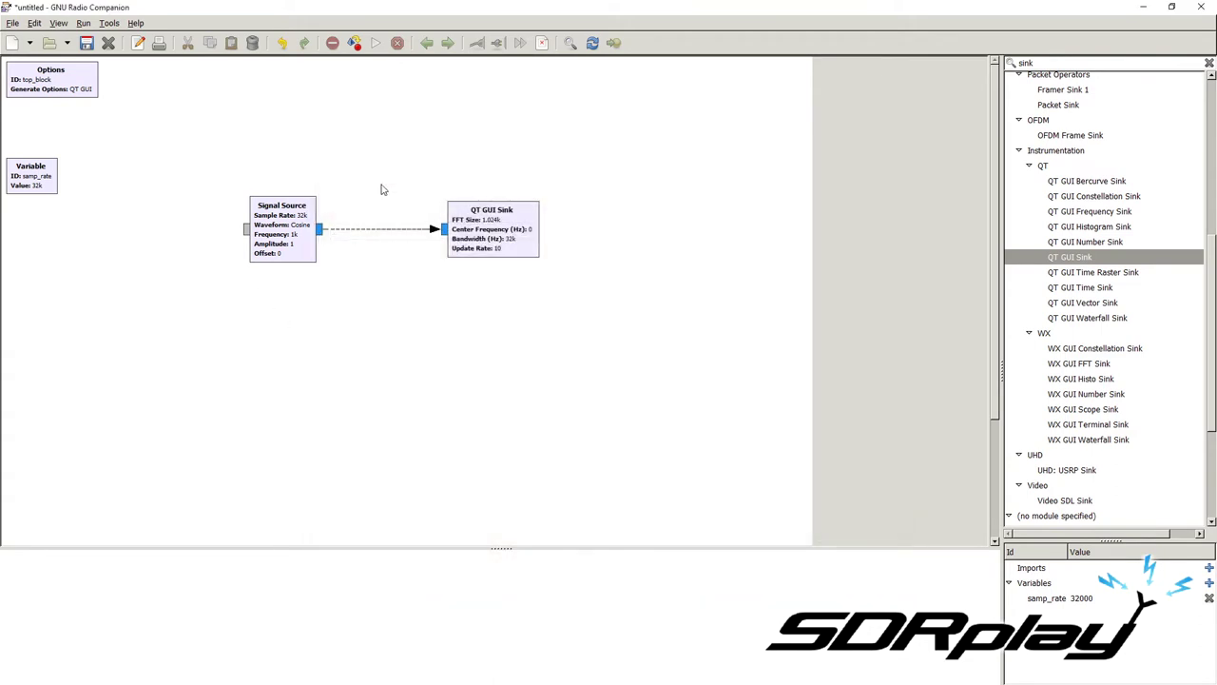
Run the flow graph, saving it as "test" in the SPB_Data folder.
click(376, 48)
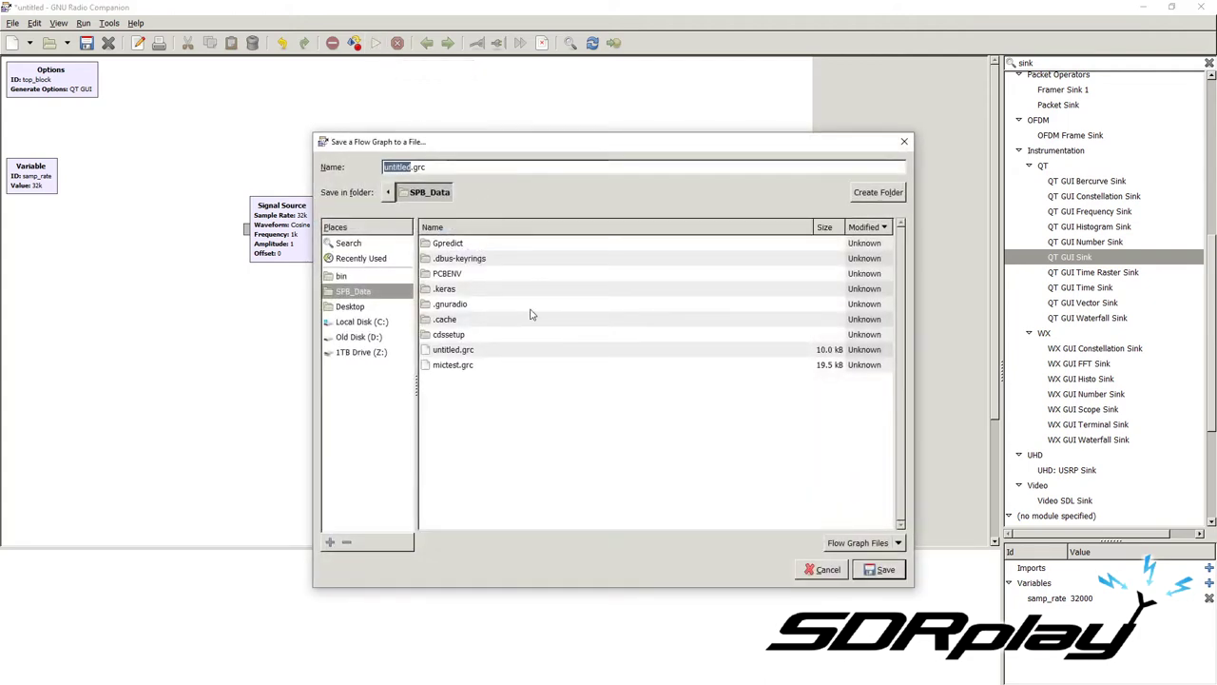
text(test)
key(Return)
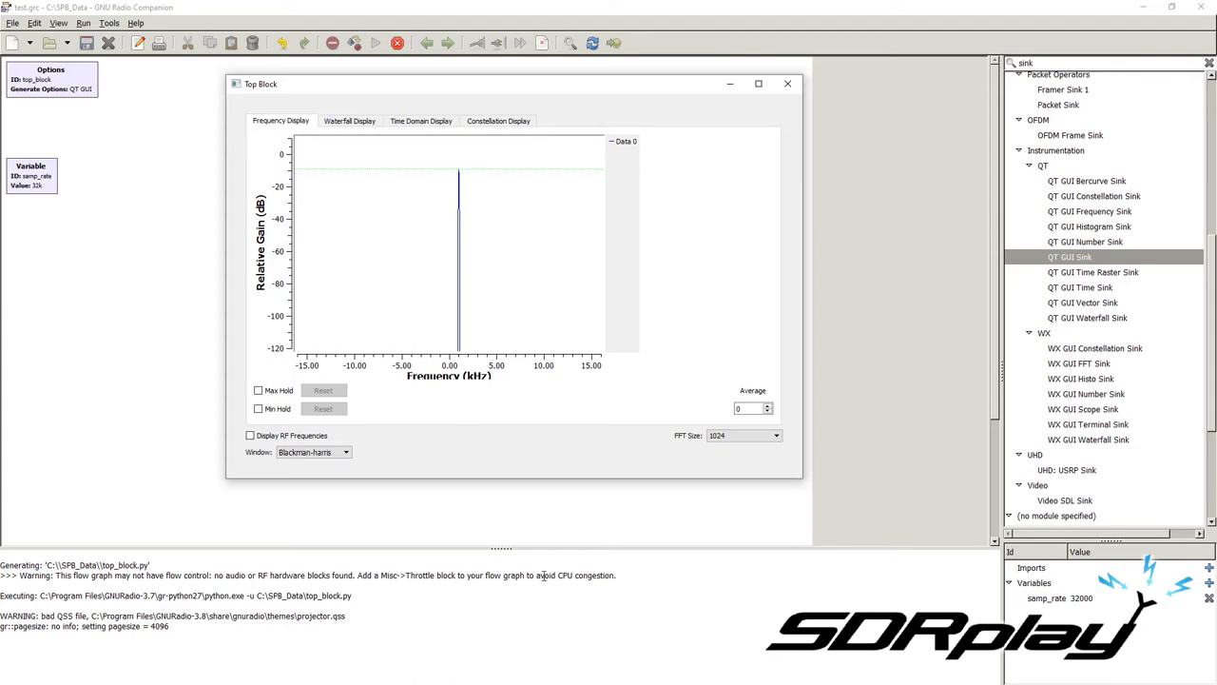
Move the output window aside to uncover the Signal Source and zoom in on the signal peak in the Frequency Display.
drag(478, 75, 450, 80)
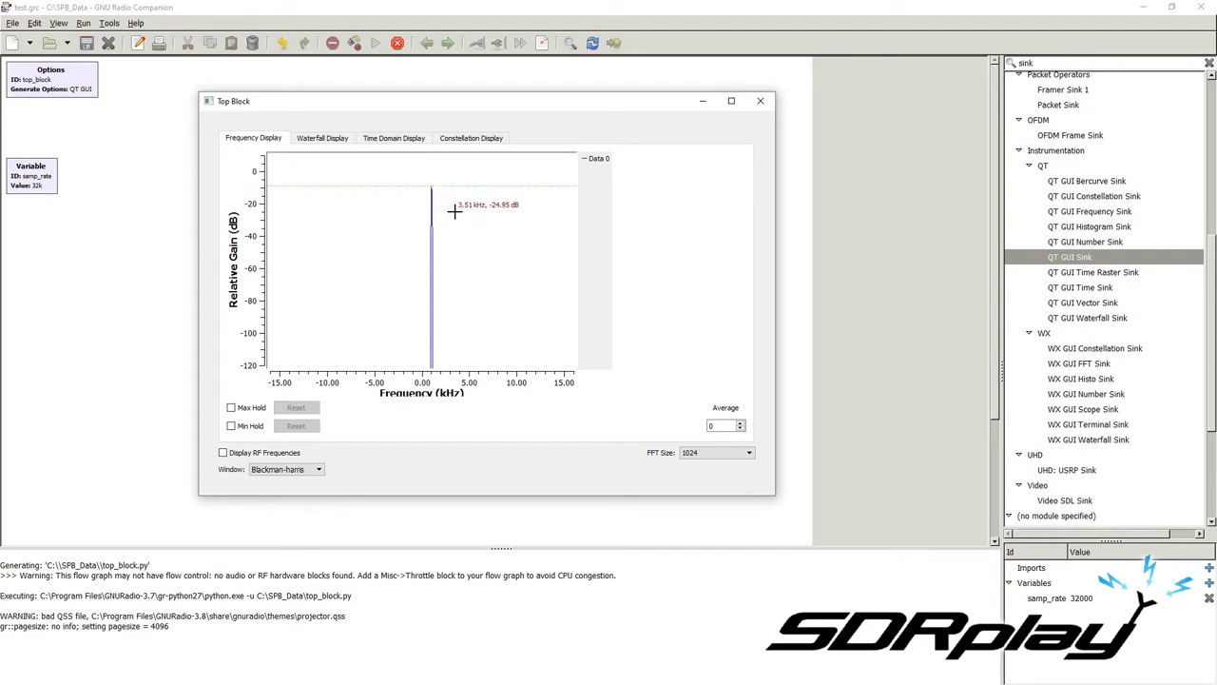
drag(408, 110, 600, 108)
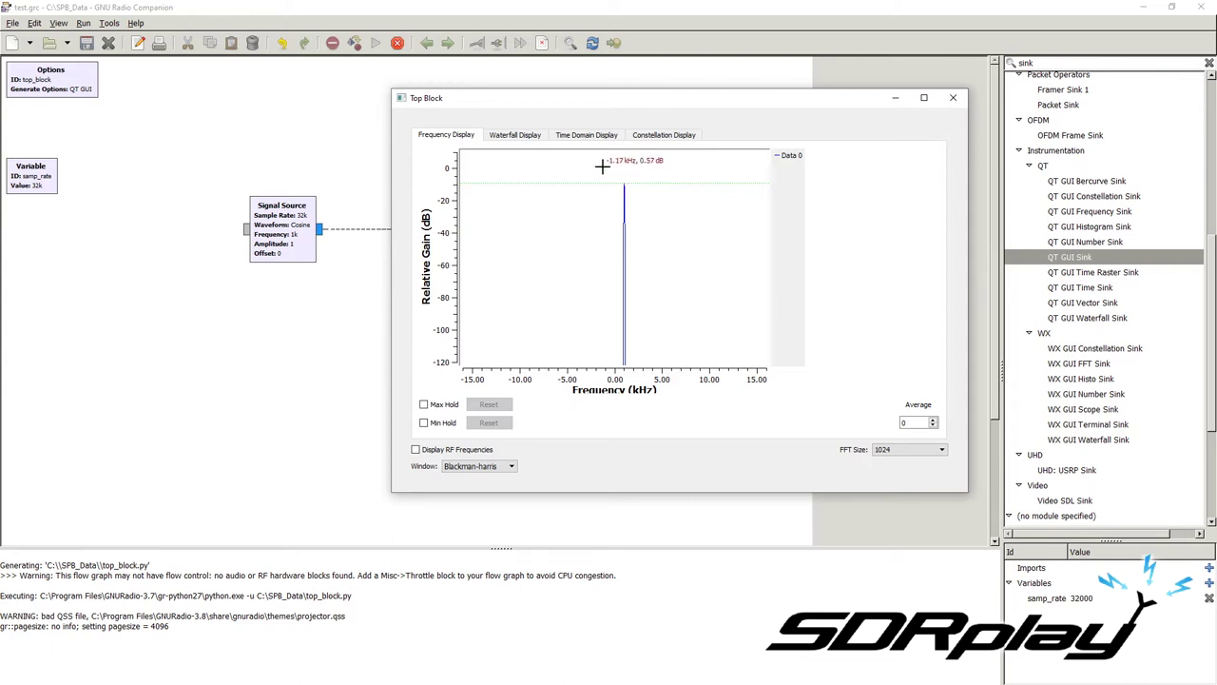
drag(601, 167, 649, 385)
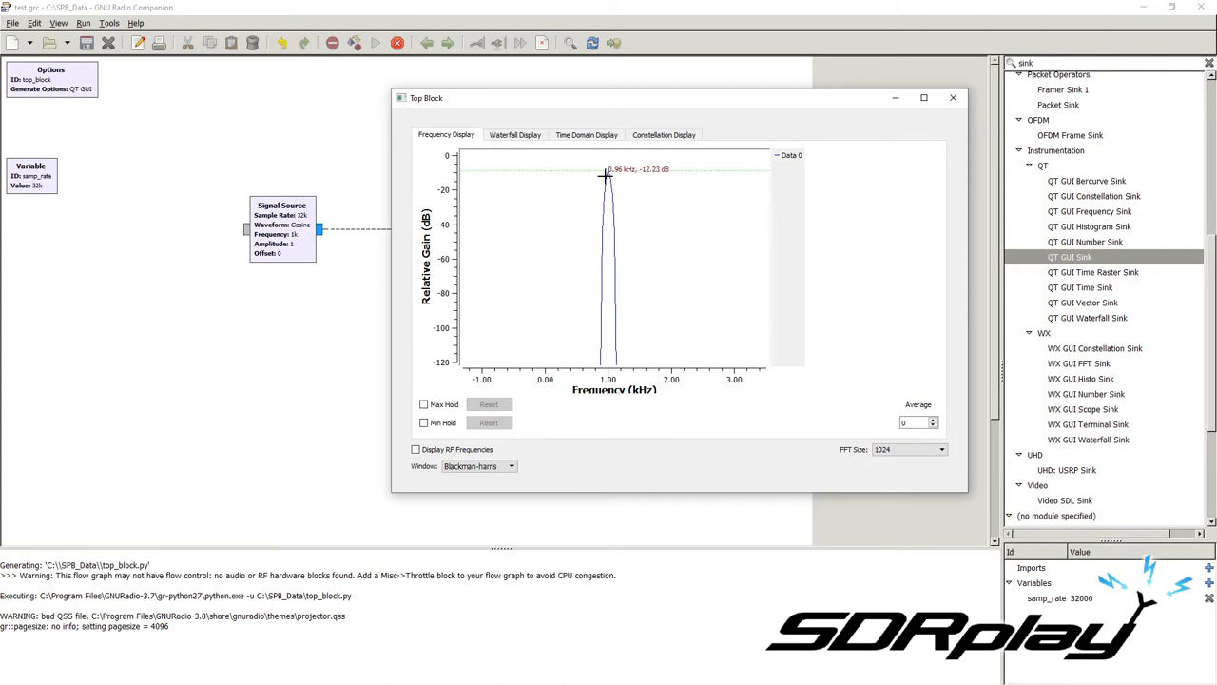
Examine the signal in the Waterfall Display, zooming in on its line and restoring the full range.
click(518, 135)
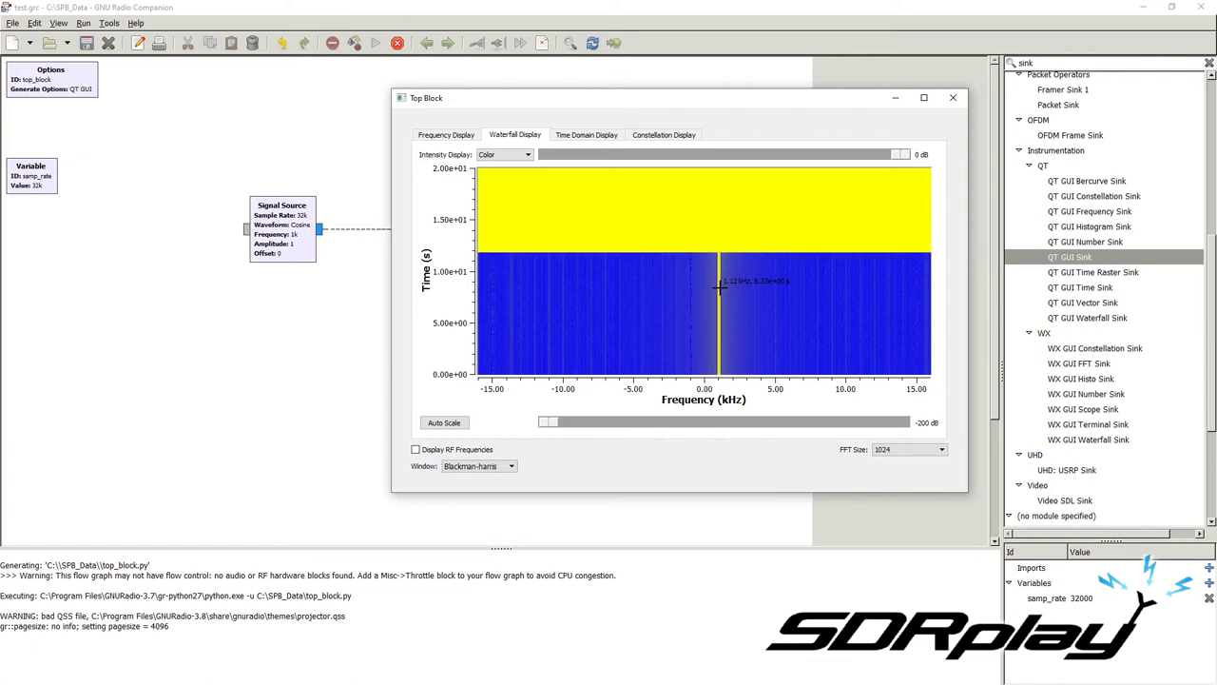
drag(693, 212, 751, 416)
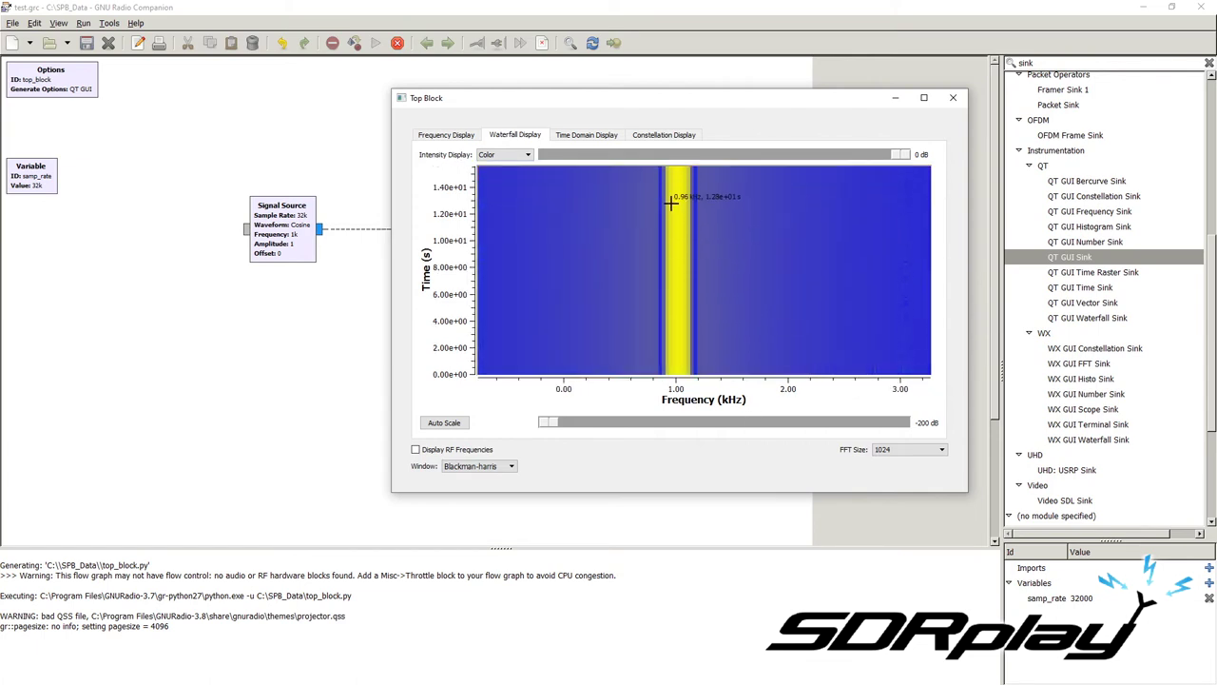
middle_click(689, 260)
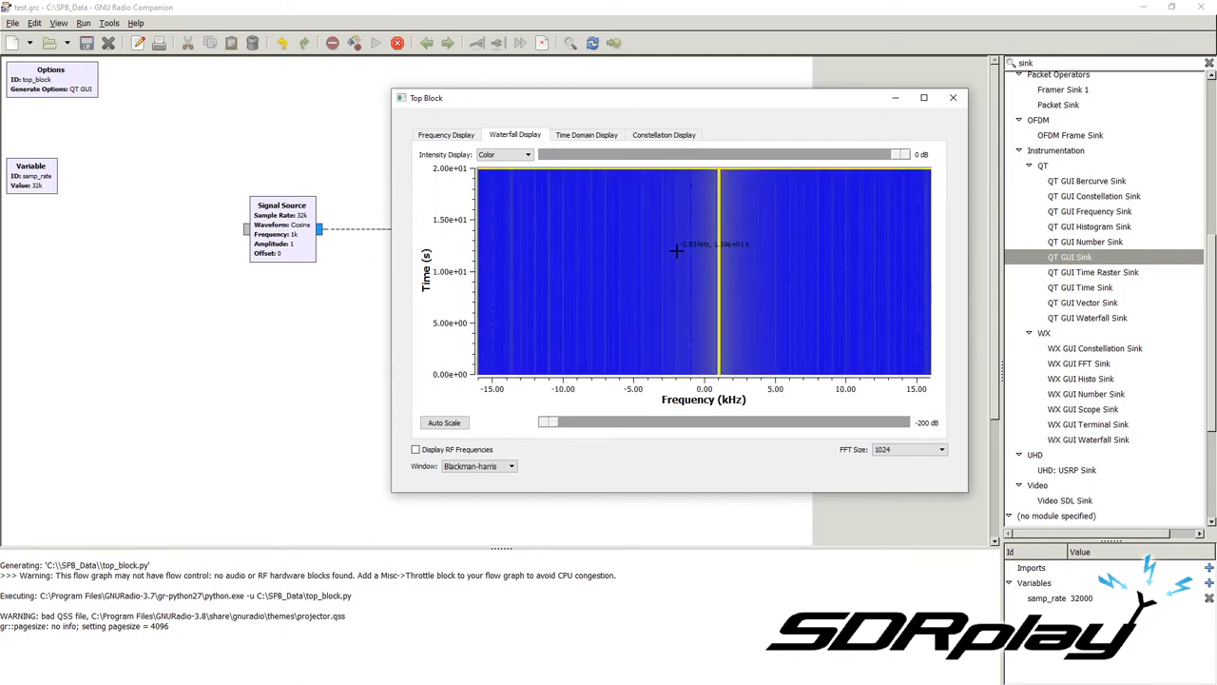
drag(697, 221, 712, 253)
middle_click(721, 314)
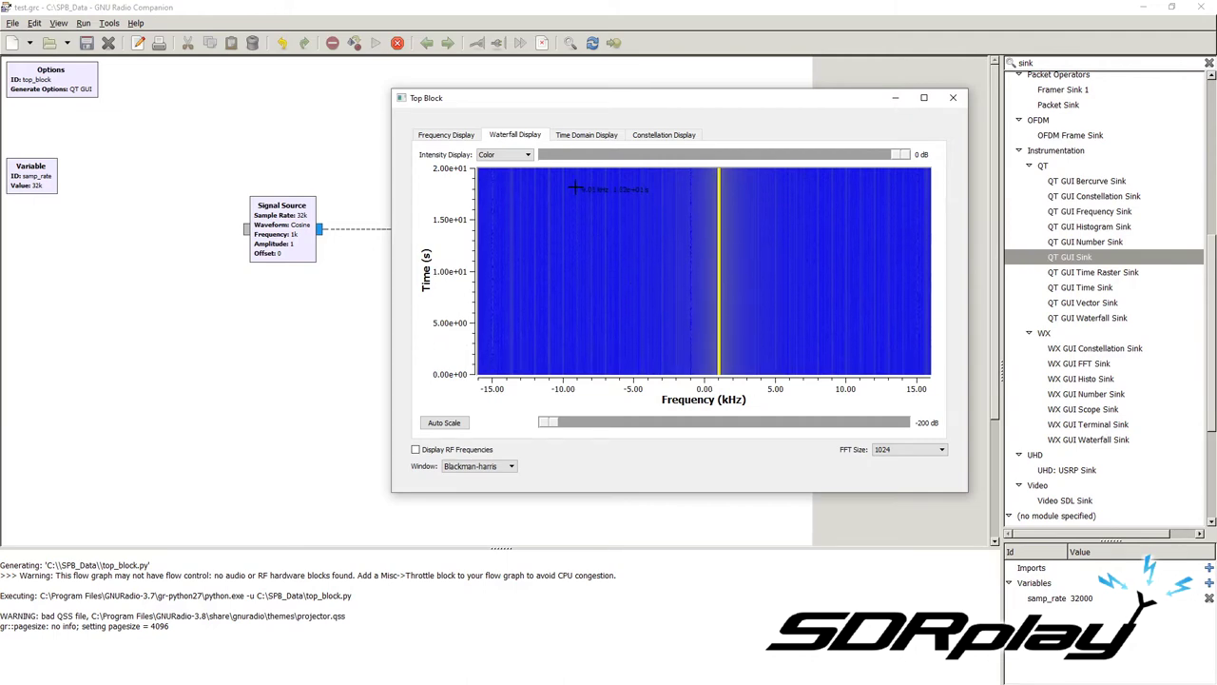
Examine the signal in the Time Domain Display, toggling the real and imaginary traces to view each one separately.
click(597, 136)
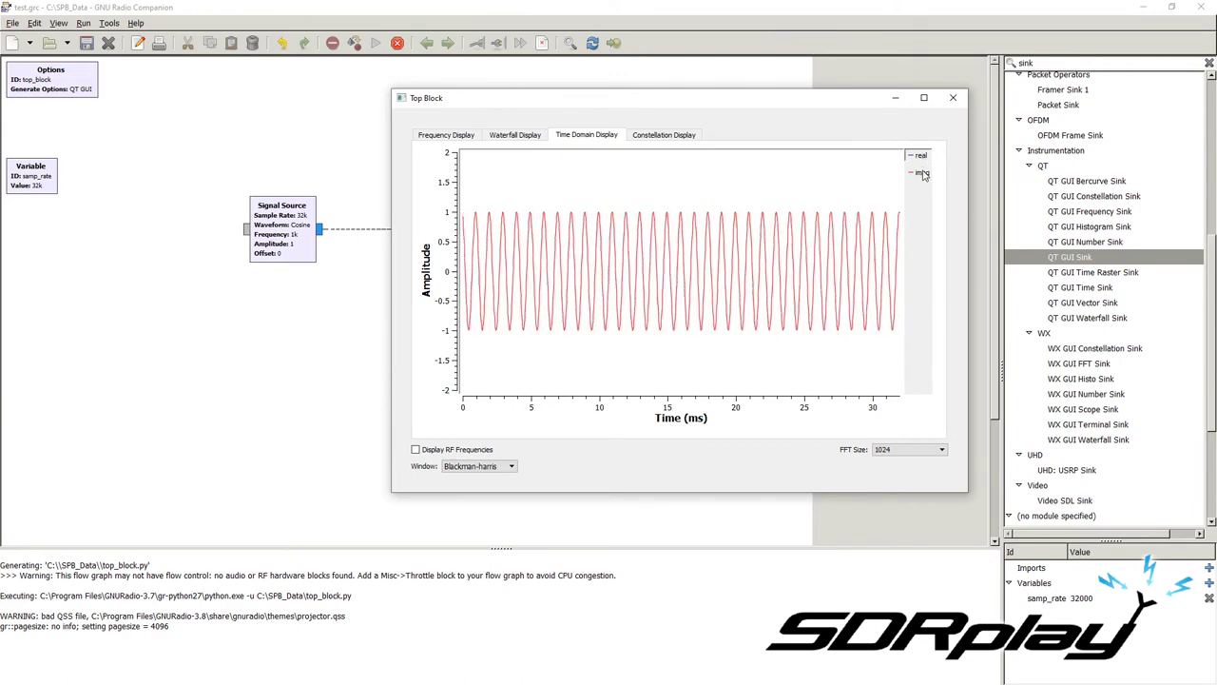
click(921, 157)
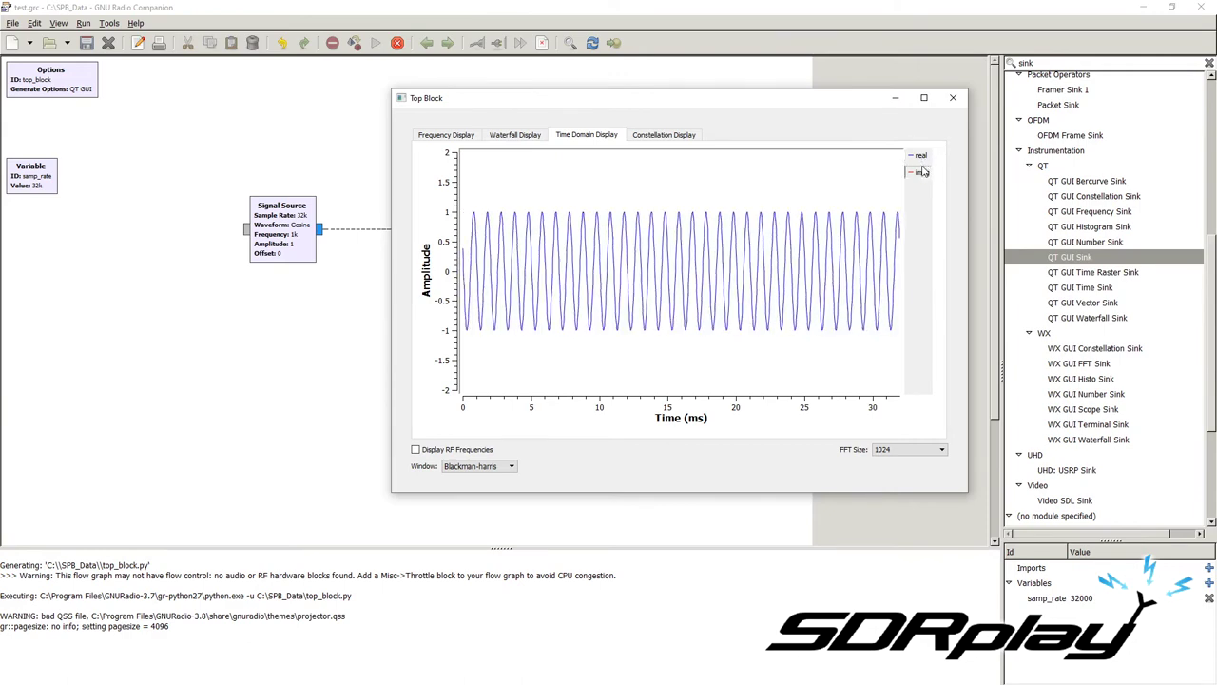
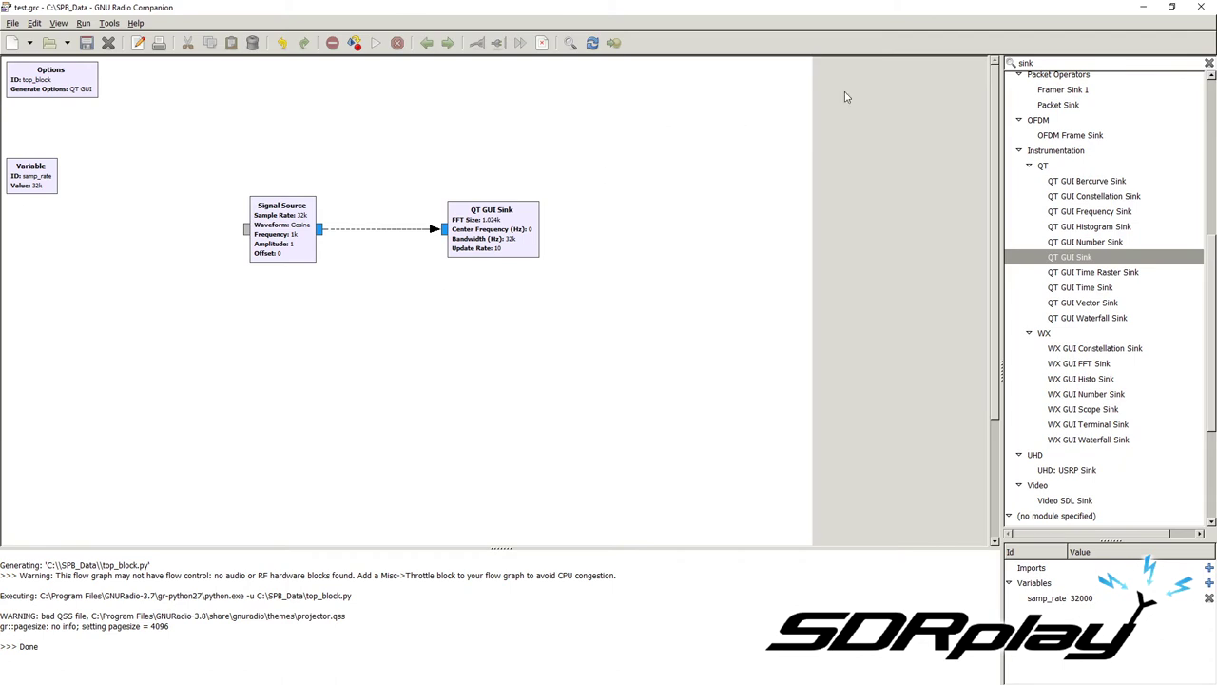
Find the Throttle block by searching for "thro" and add it to the canvas above the connection.
double_click(1062, 61)
text(thro)
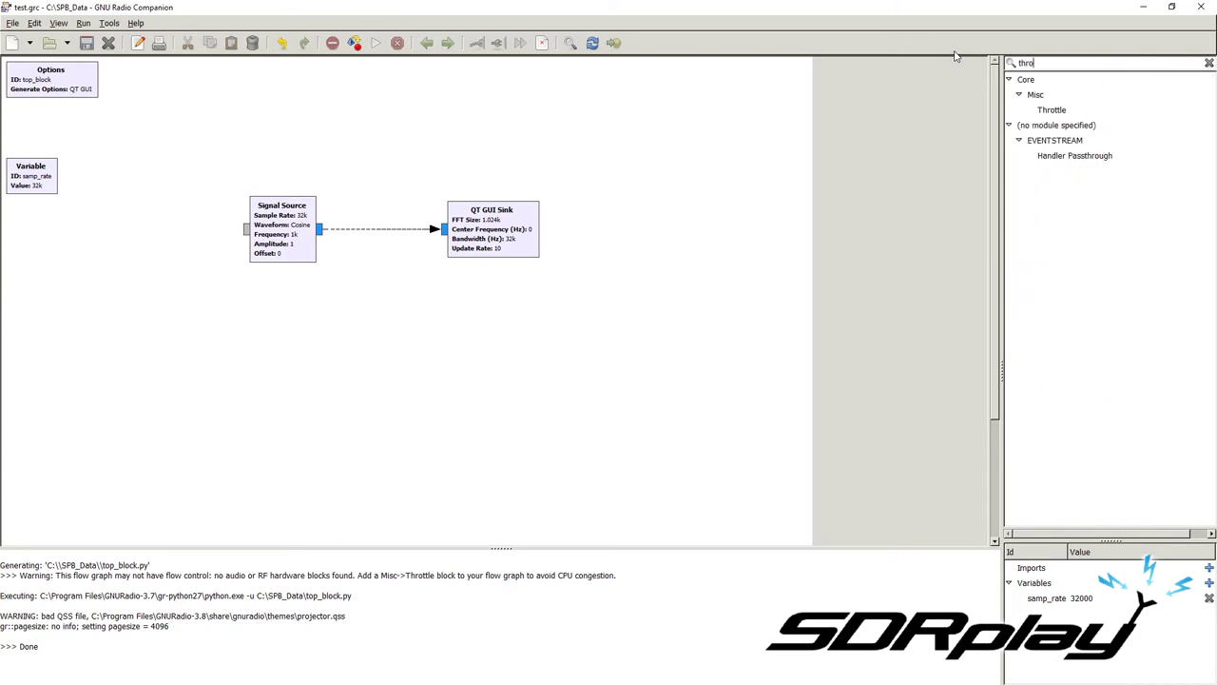
click(1046, 110)
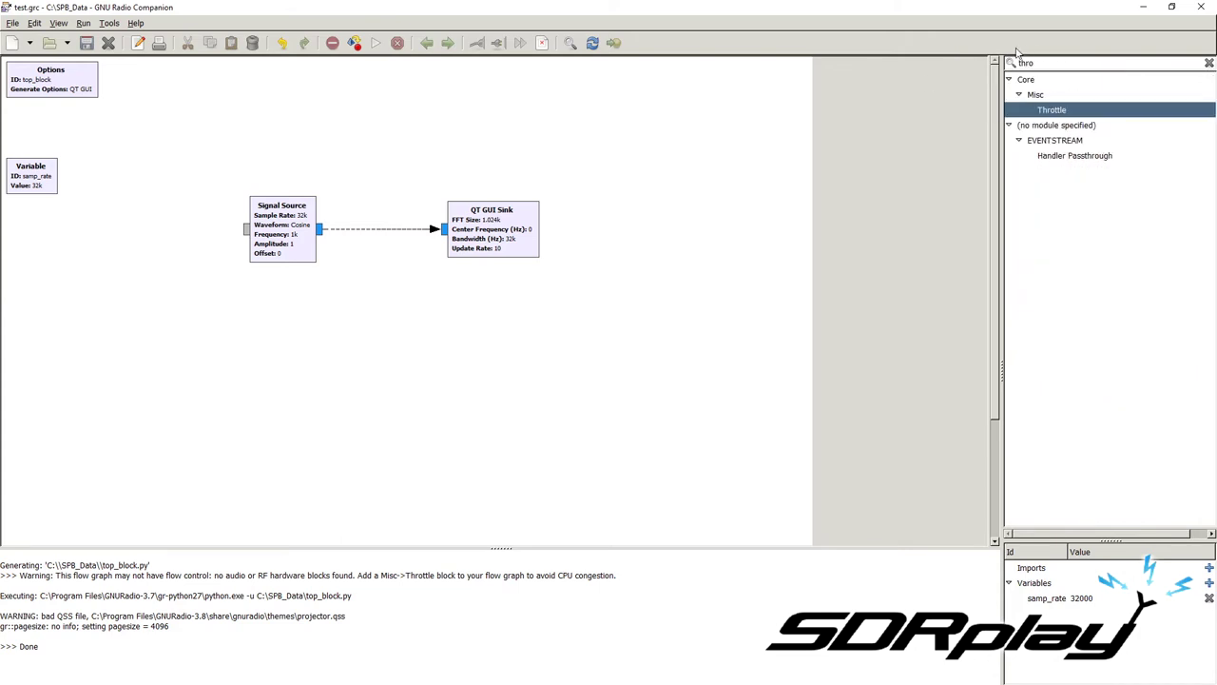
drag(1046, 109, 366, 144)
Move the QT GUI Sink farther from the Signal Source, delete their connection and place the Throttle block between them.
drag(493, 240, 539, 239)
click(439, 234)
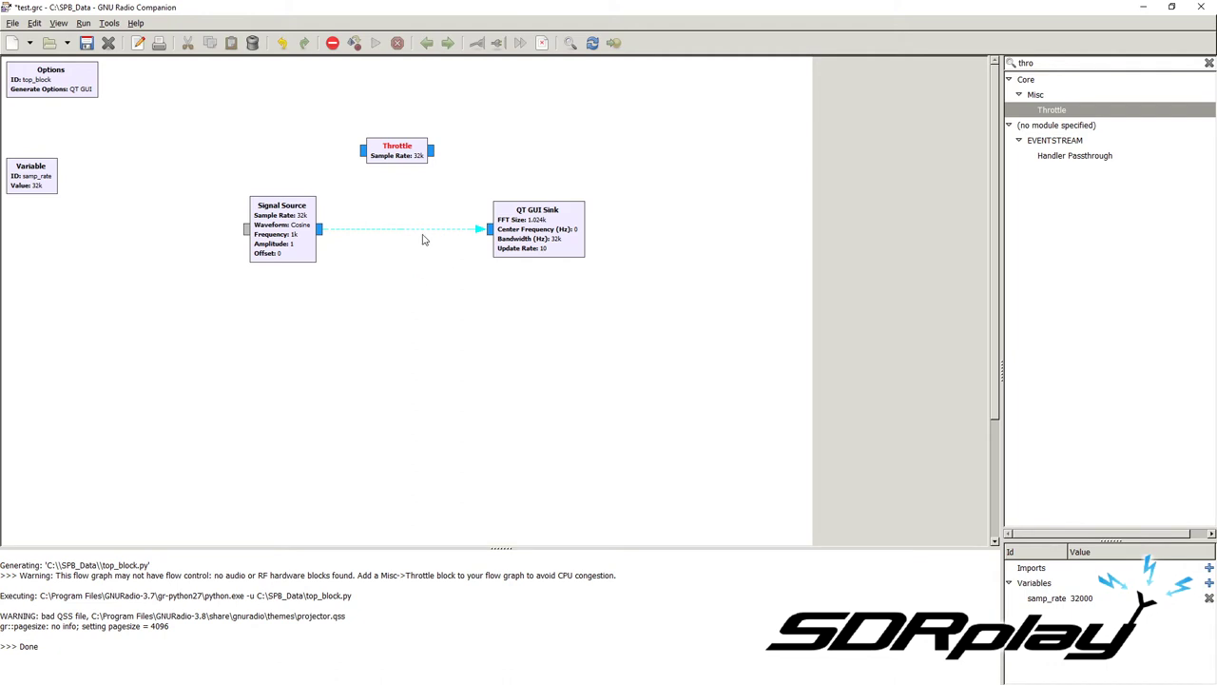
key(Delete)
drag(397, 157, 409, 238)
Wire the Signal Source output to the Throttle input and the Throttle output to the QT GUI Sink input.
click(318, 233)
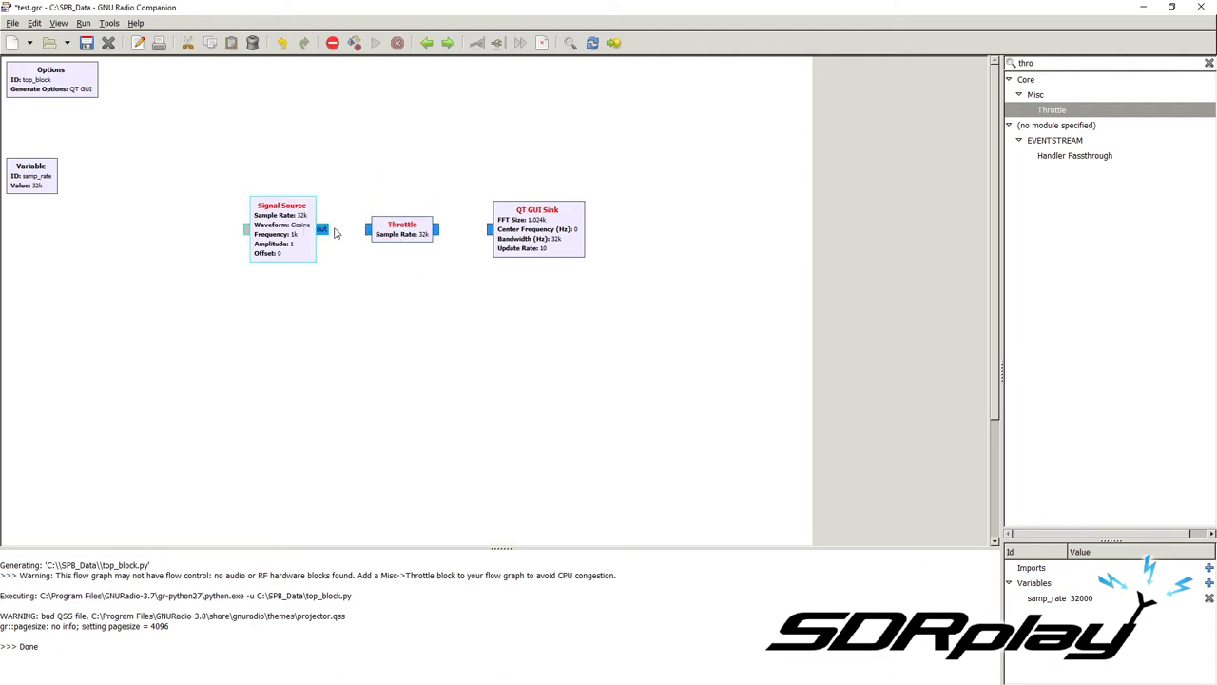
click(368, 232)
click(439, 230)
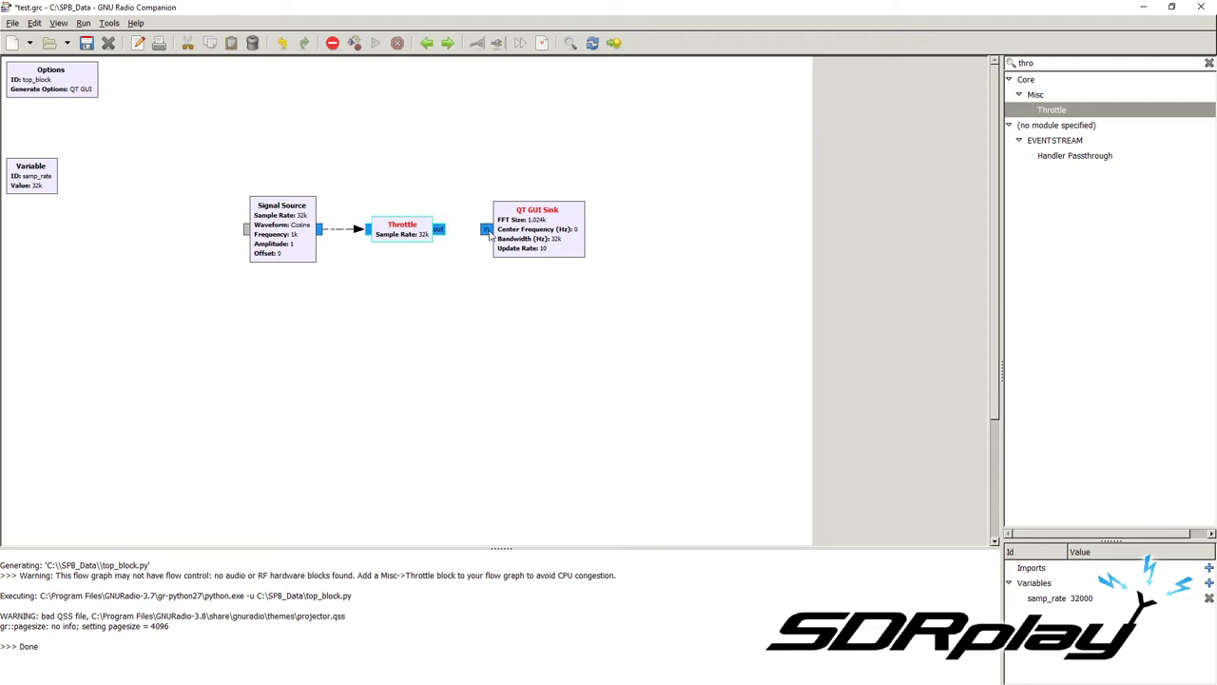
click(490, 230)
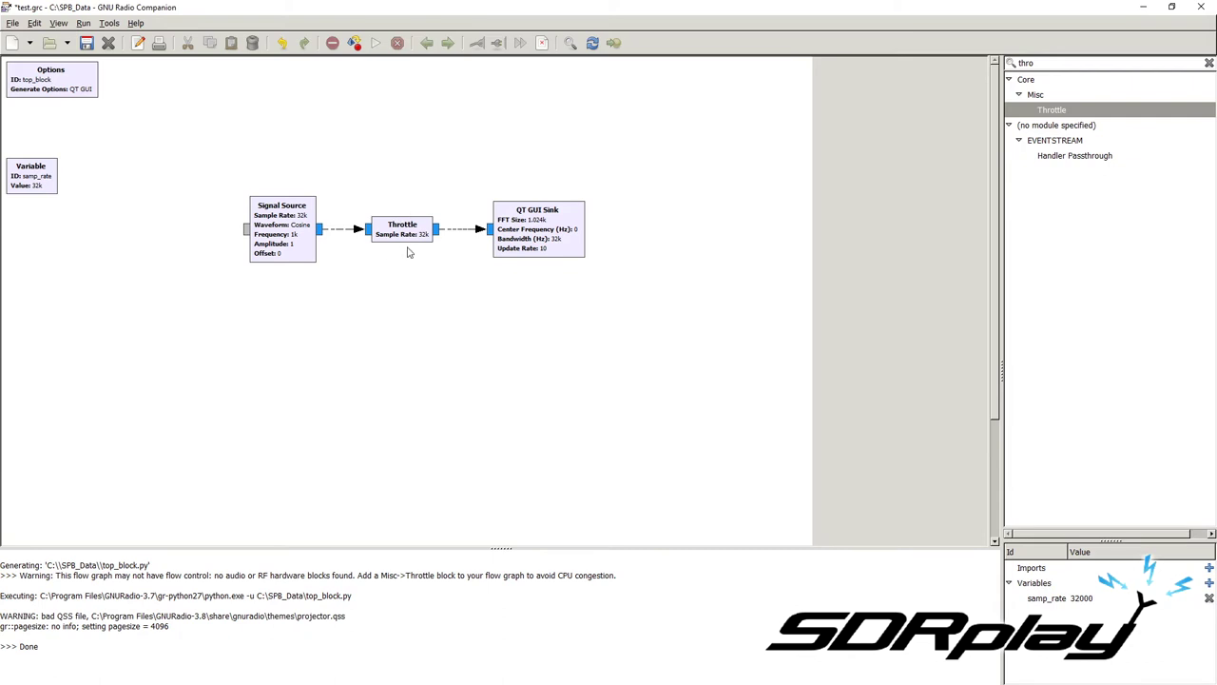
Read the Throttle block's documentation, highlighting the note on using it only without another rate limiting block.
double_click(406, 238)
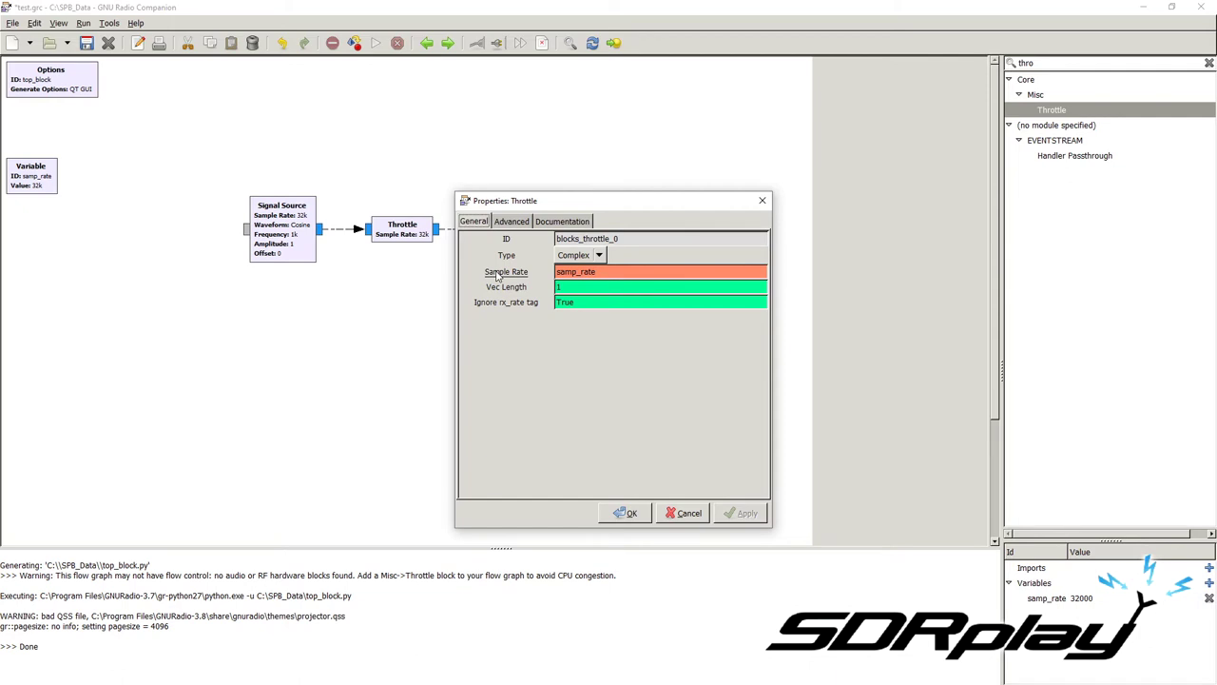
click(543, 224)
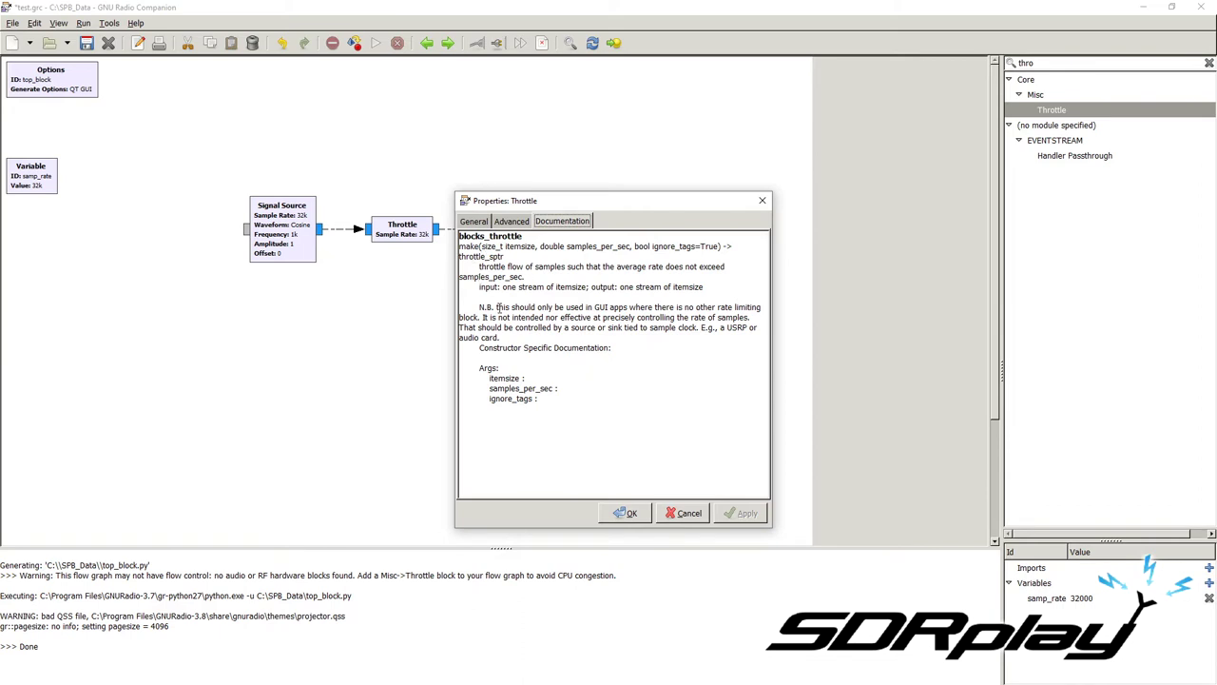
mouse_move(495, 307)
mouse_down()
mouse_move(761, 307)
mouse_move(486, 317)
mouse_up()
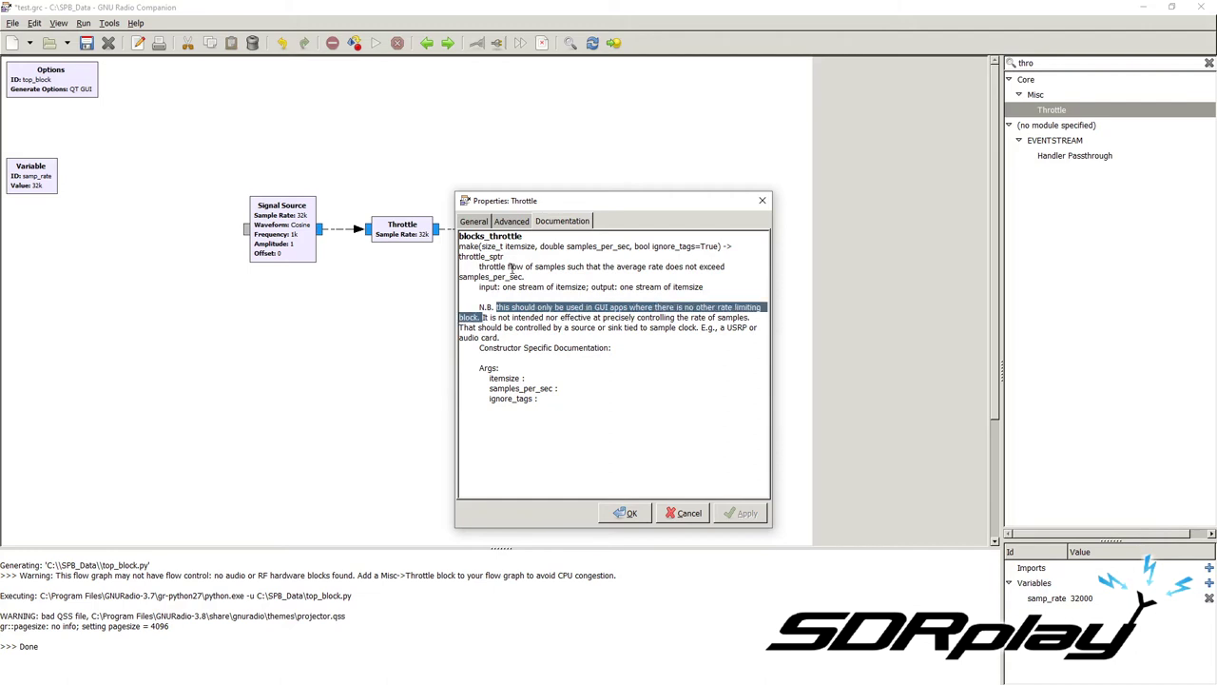
drag(481, 207, 618, 197)
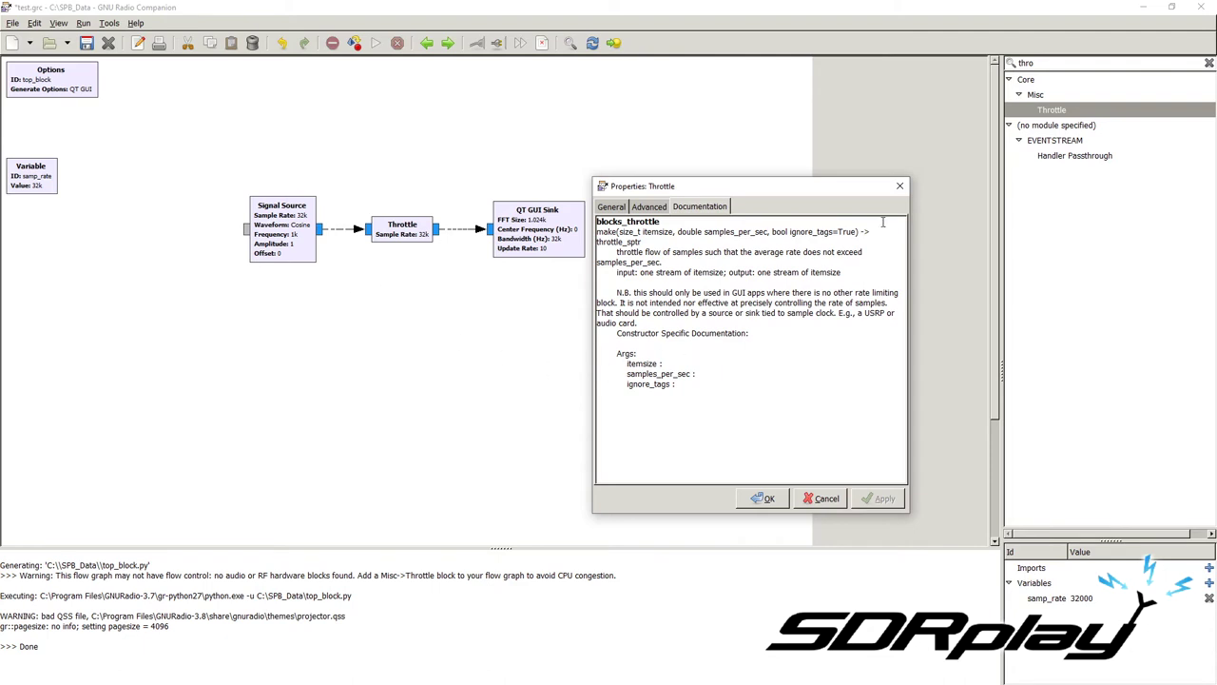
Review the data types available for the Throttle block and set its Type to Float.
click(613, 208)
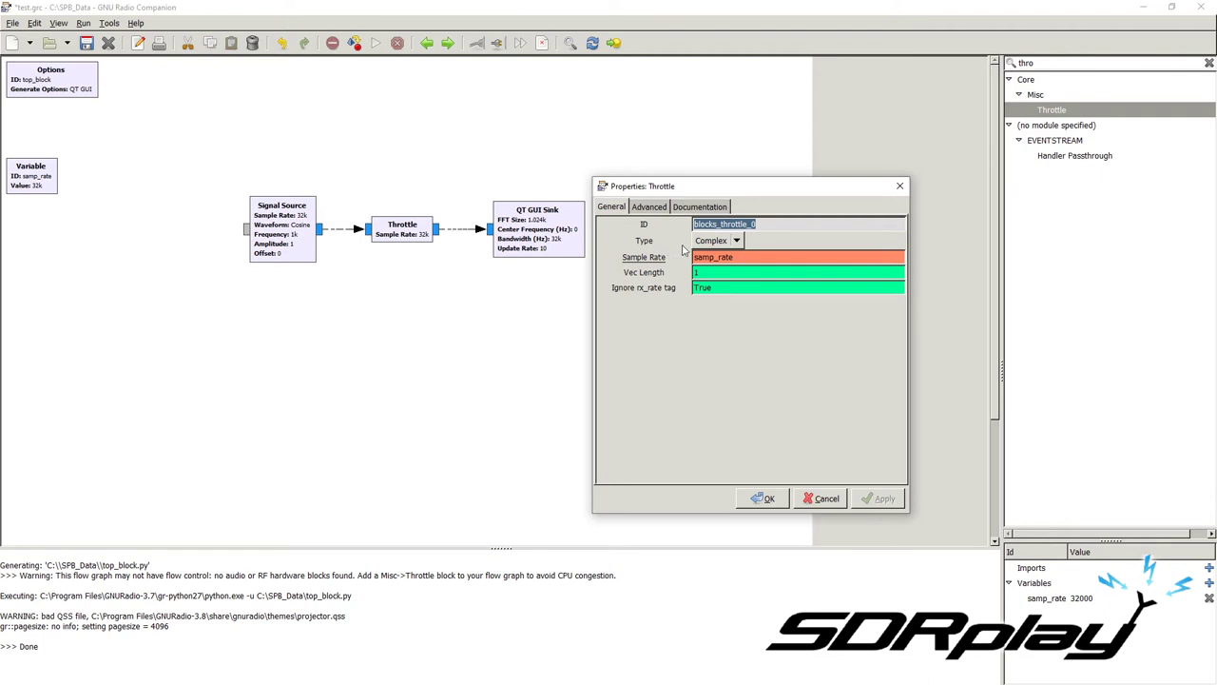
click(737, 242)
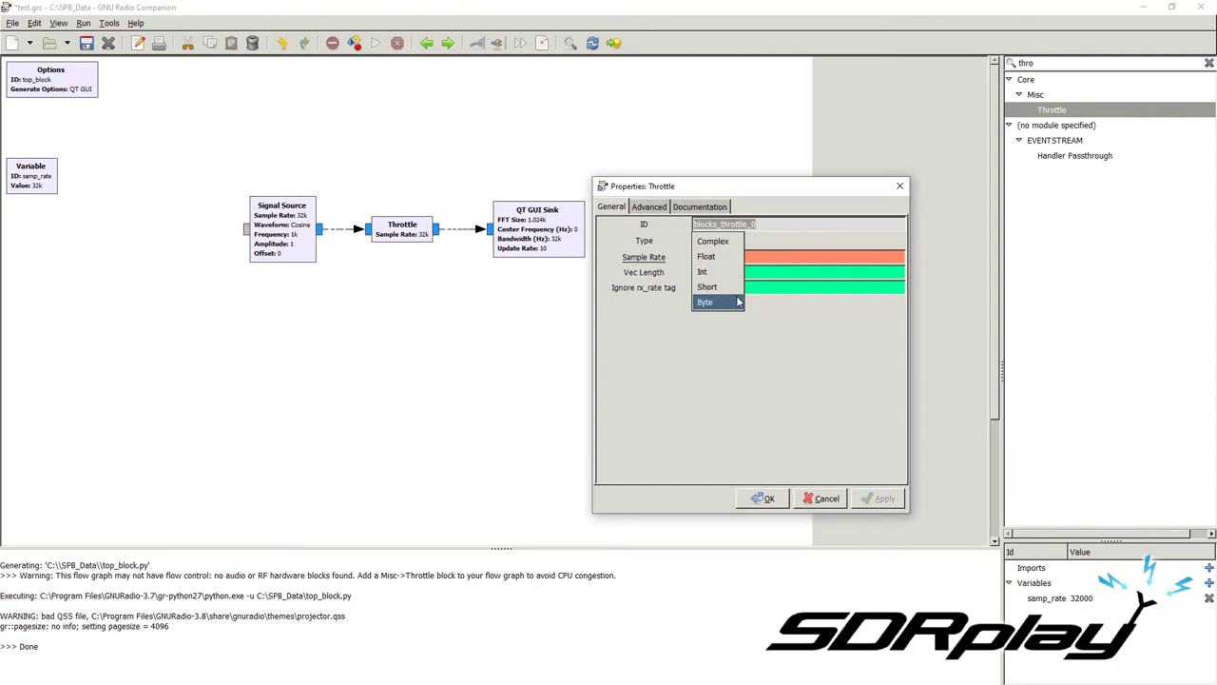
click(735, 243)
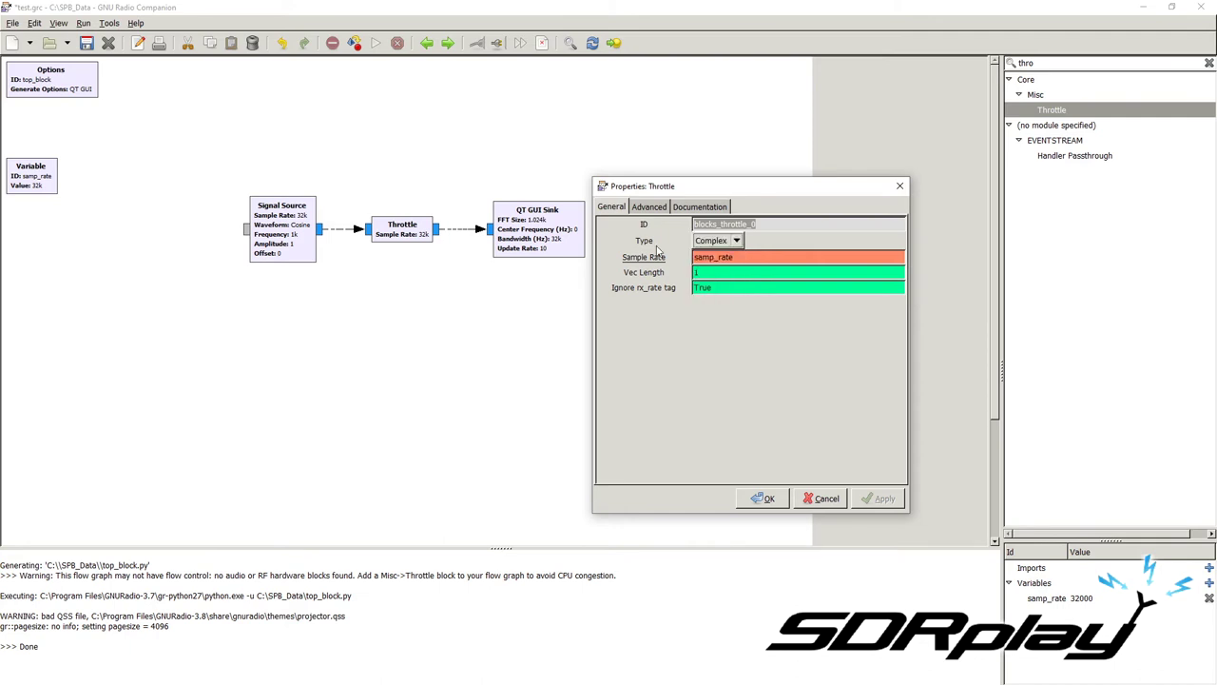
click(736, 241)
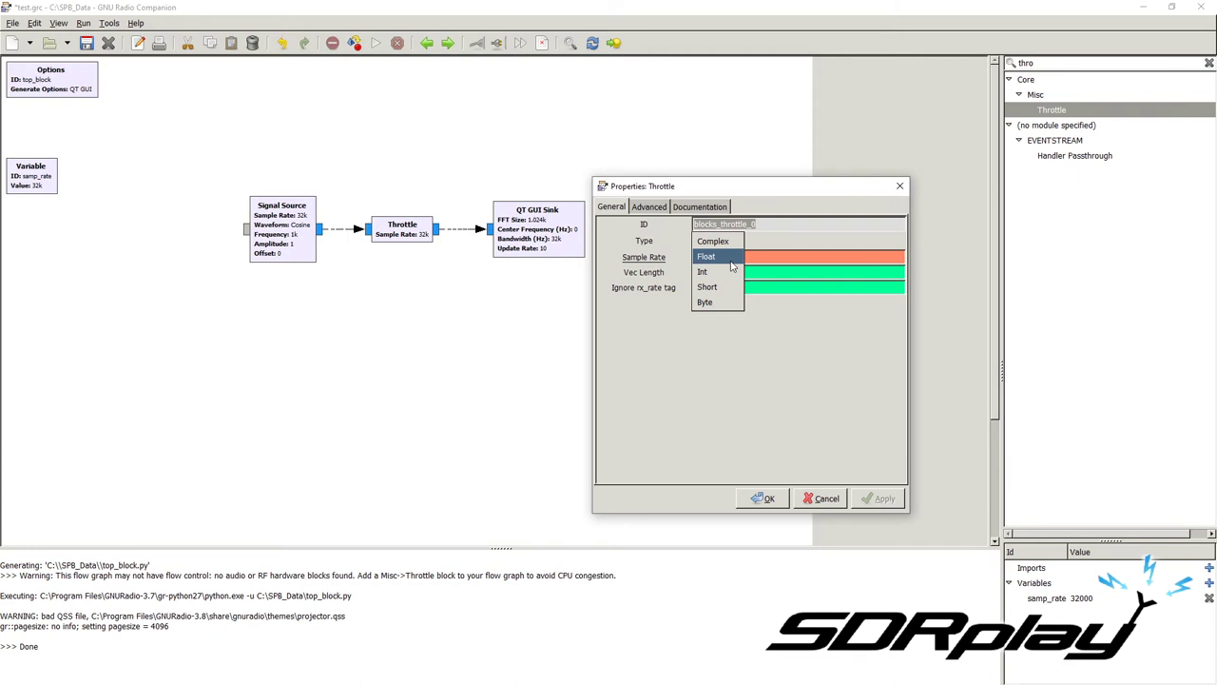
click(732, 265)
click(761, 499)
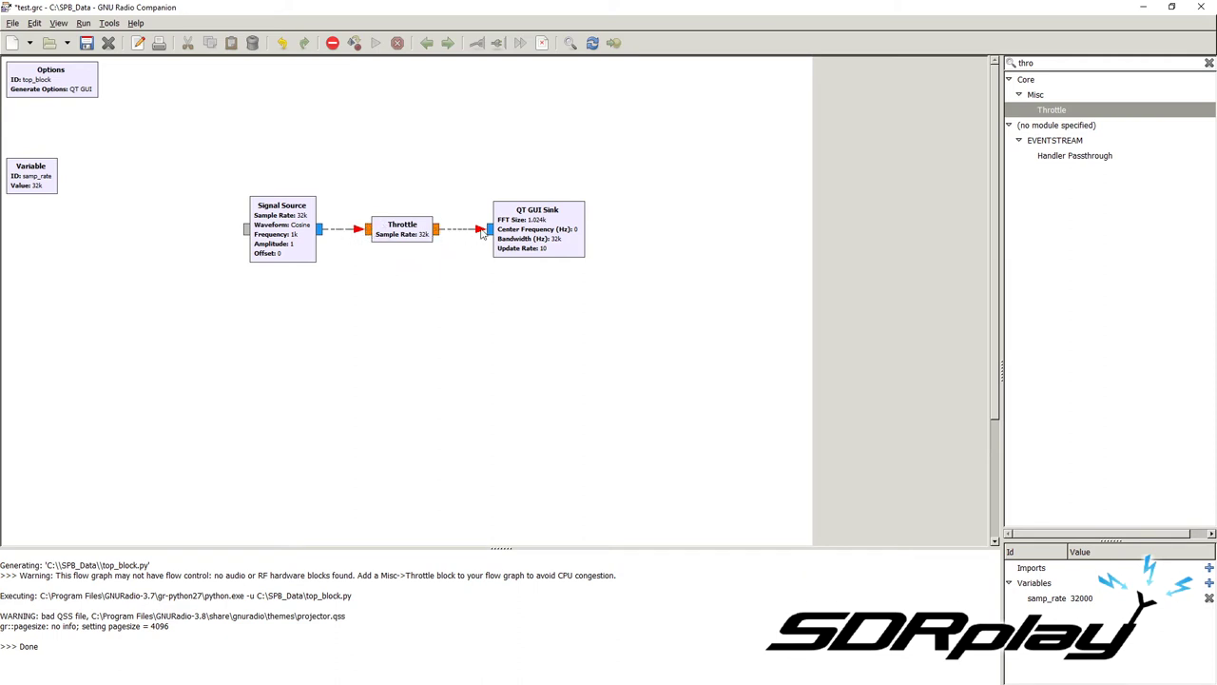
Check the Signal Source's output type and look up the Complex Float 32 and Float 32 port colors in the Types color mapping.
double_click(282, 242)
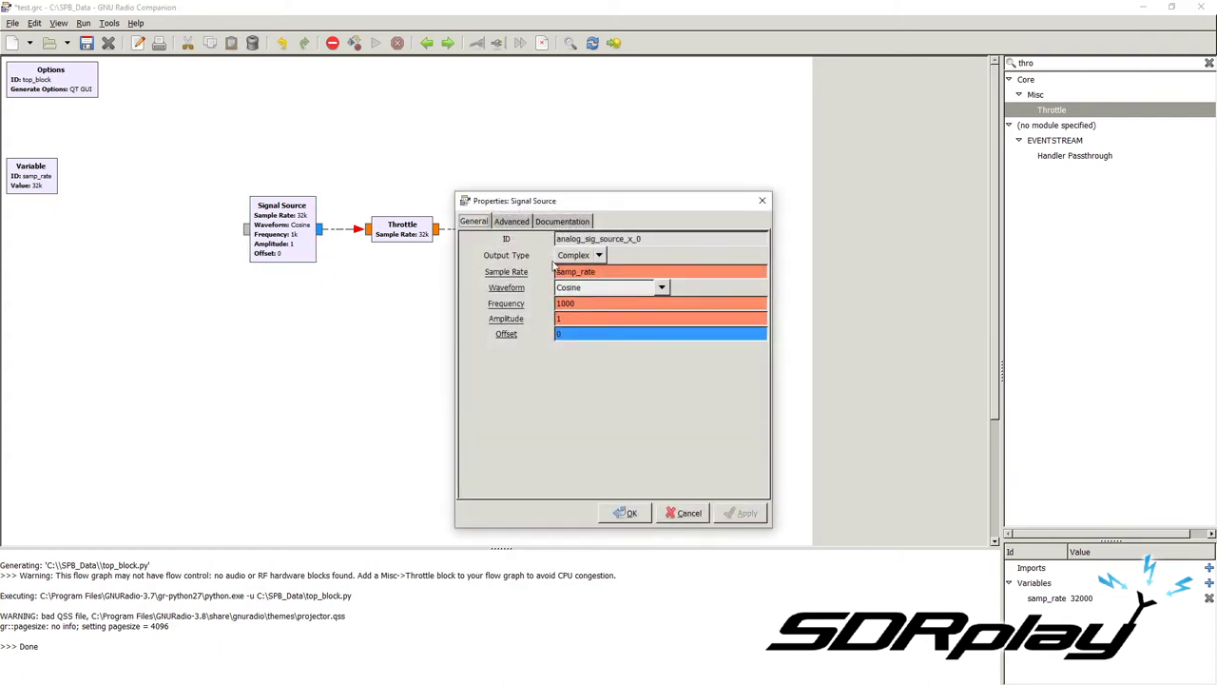
click(763, 200)
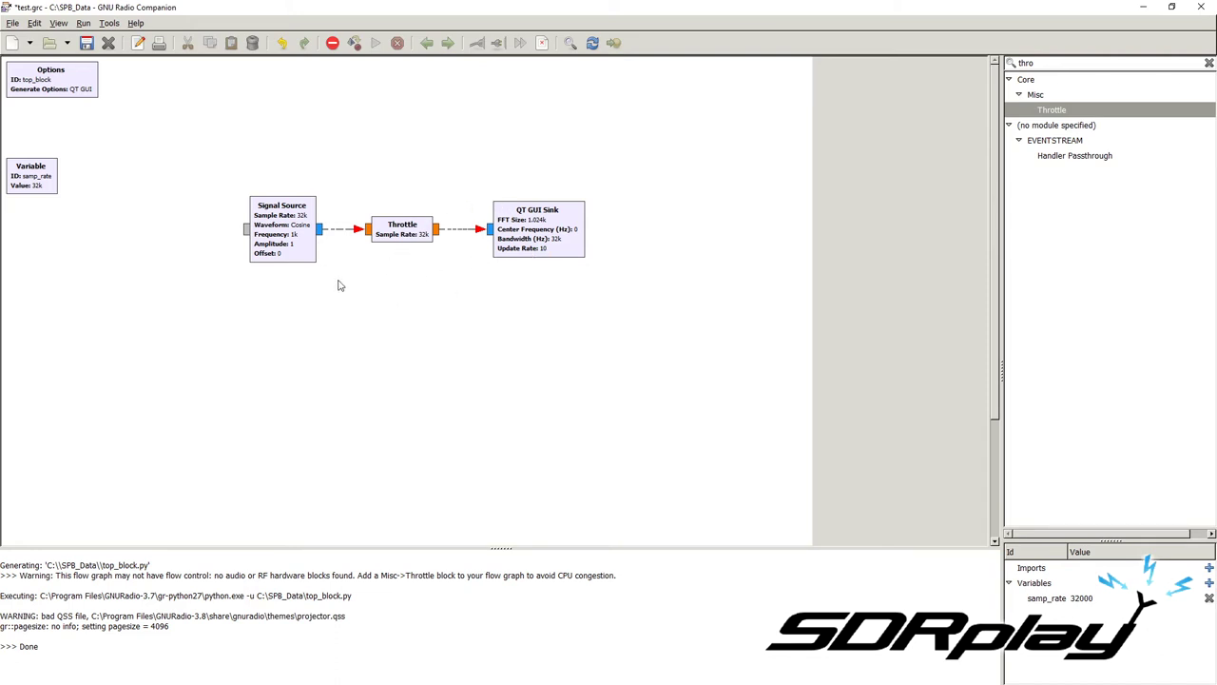
click(138, 26)
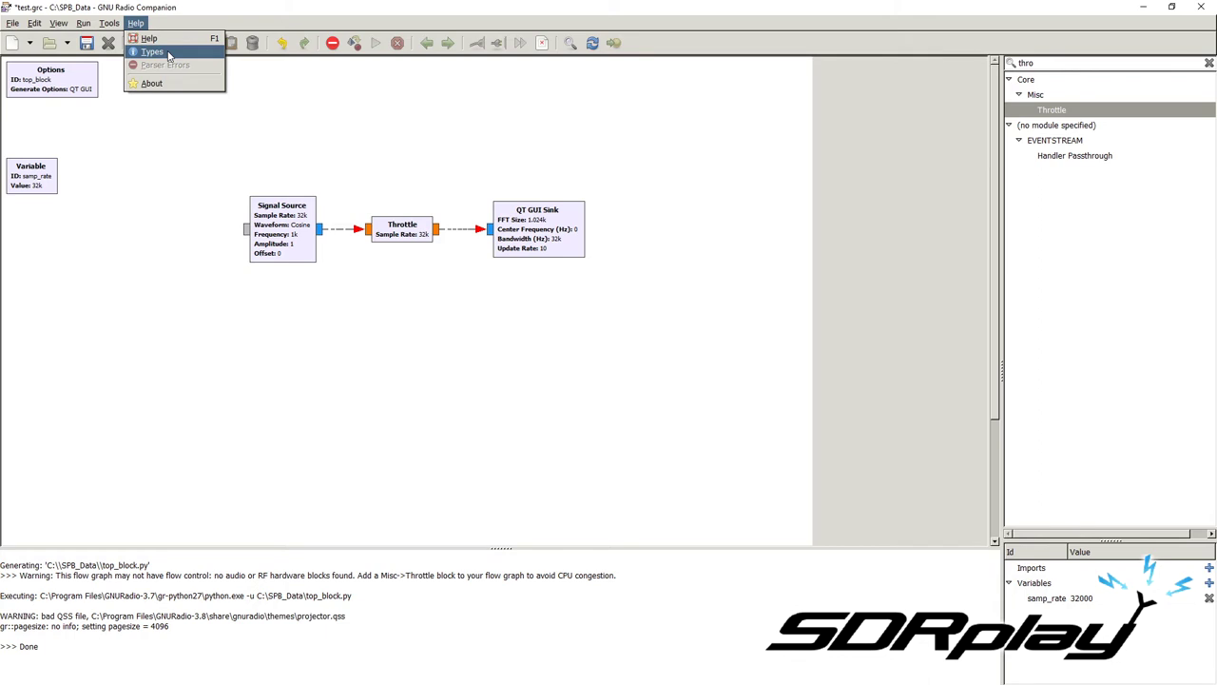
click(152, 53)
drag(589, 238, 681, 133)
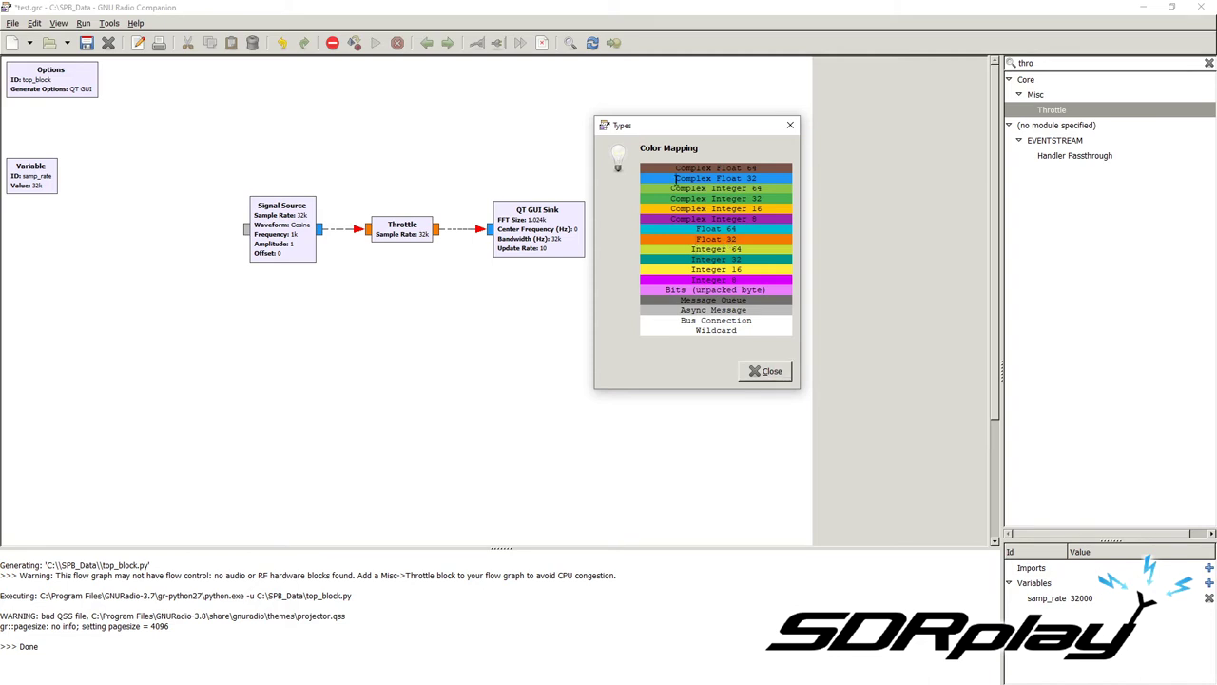
drag(676, 177, 780, 178)
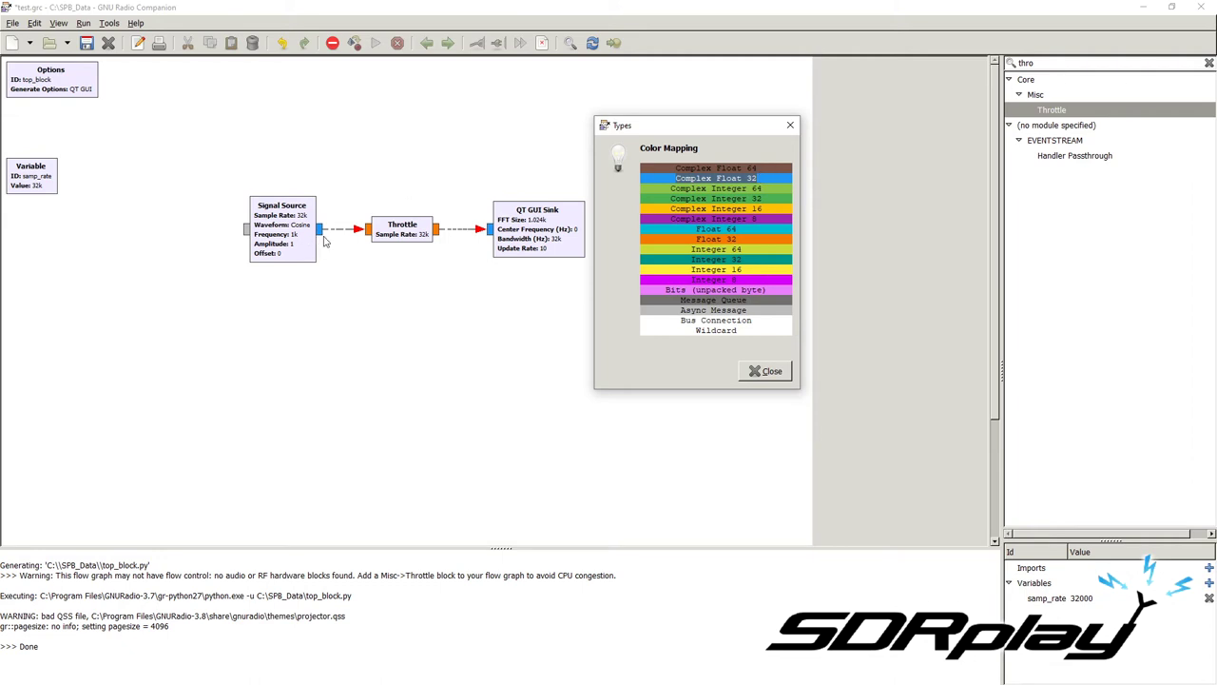
drag(697, 239, 741, 239)
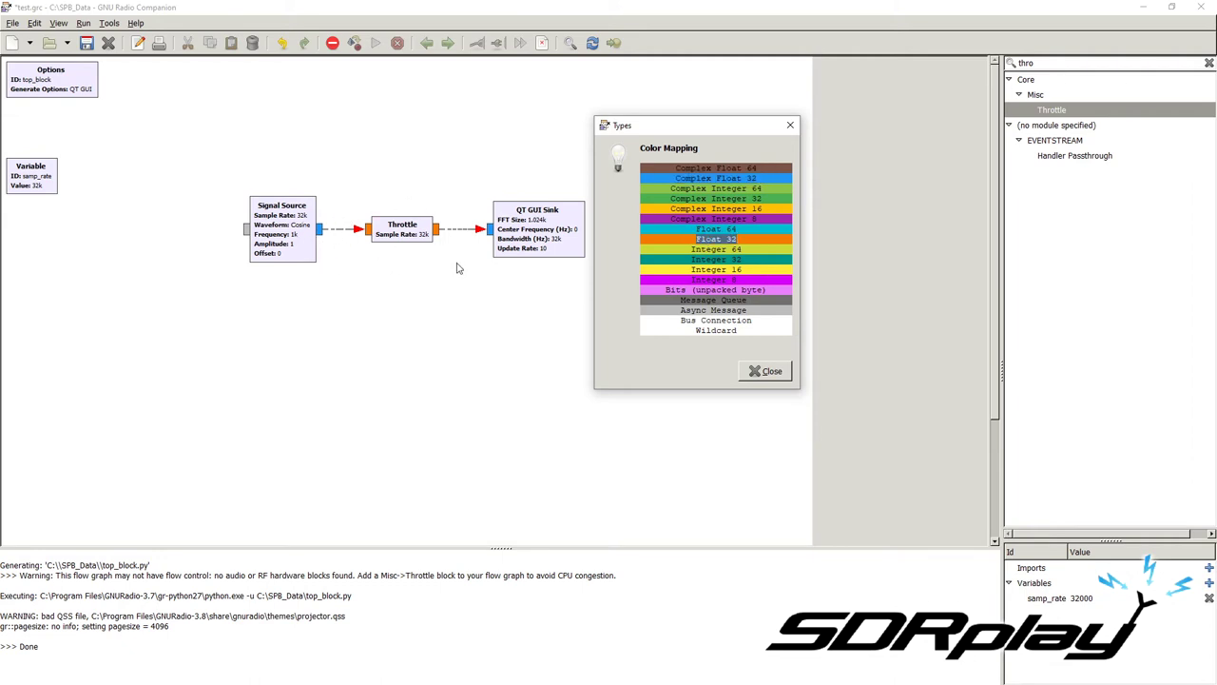
mouse_move(693, 269)
mouse_down()
mouse_move(748, 267)
mouse_move(692, 280)
mouse_up()
click(755, 372)
Review the Type options in the Throttle block's properties and close them without applying a change.
double_click(422, 238)
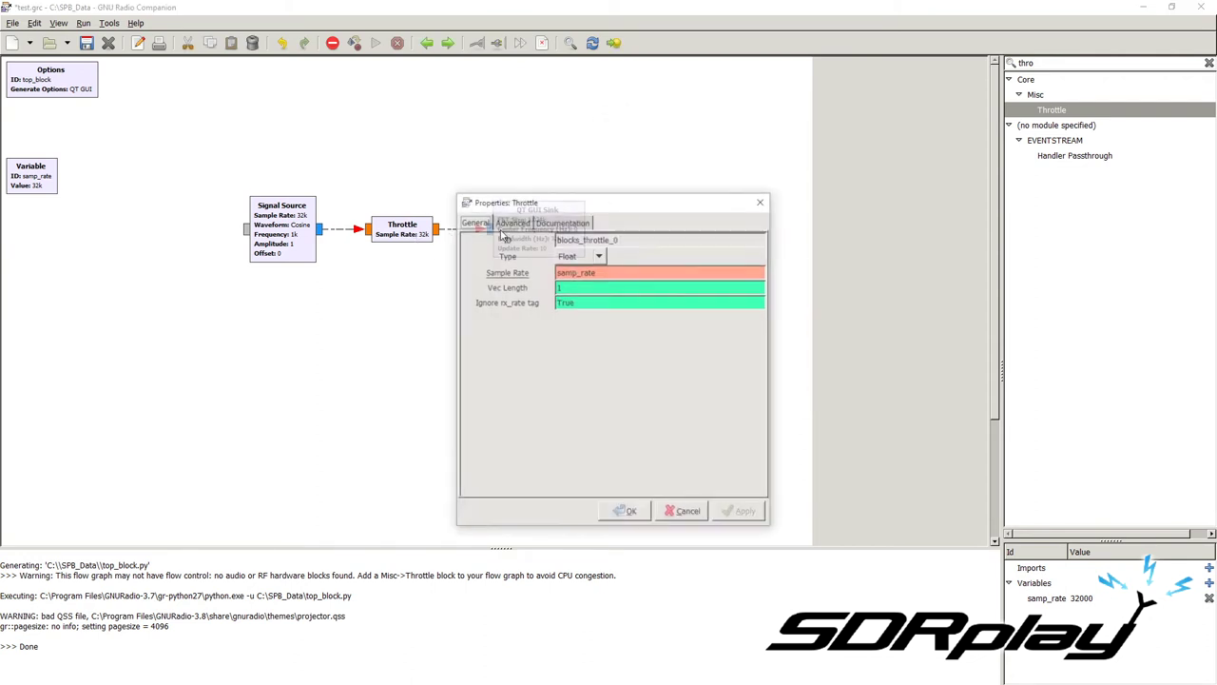
click(575, 256)
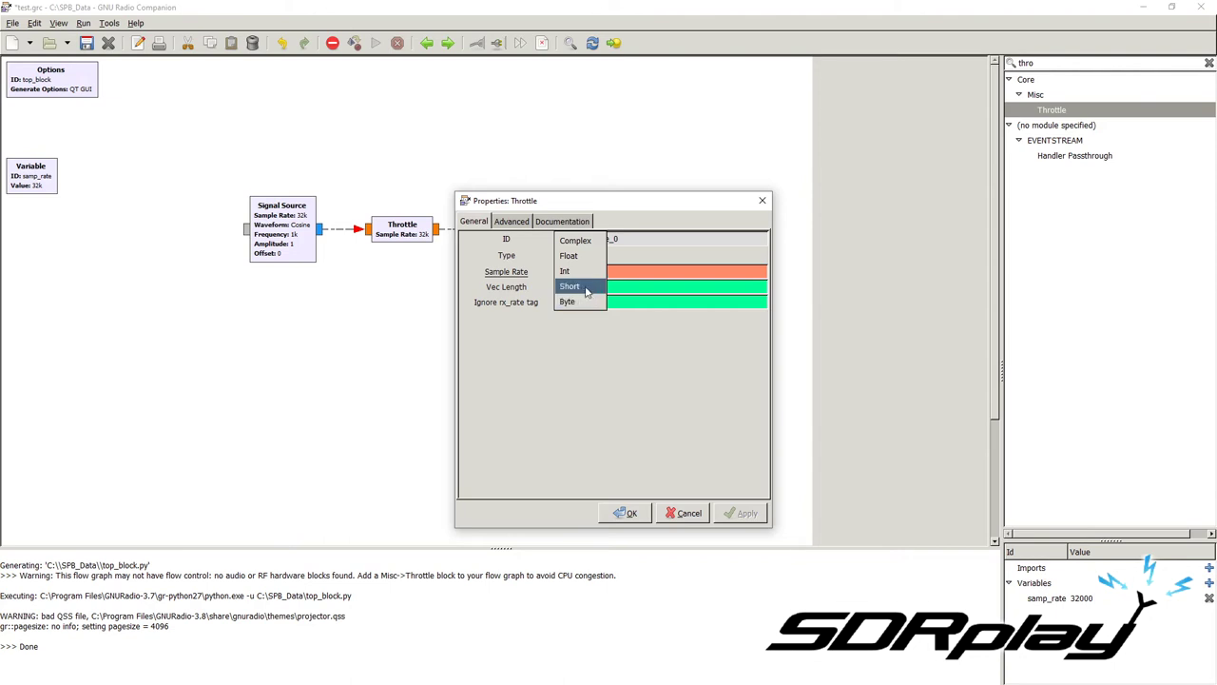
click(579, 289)
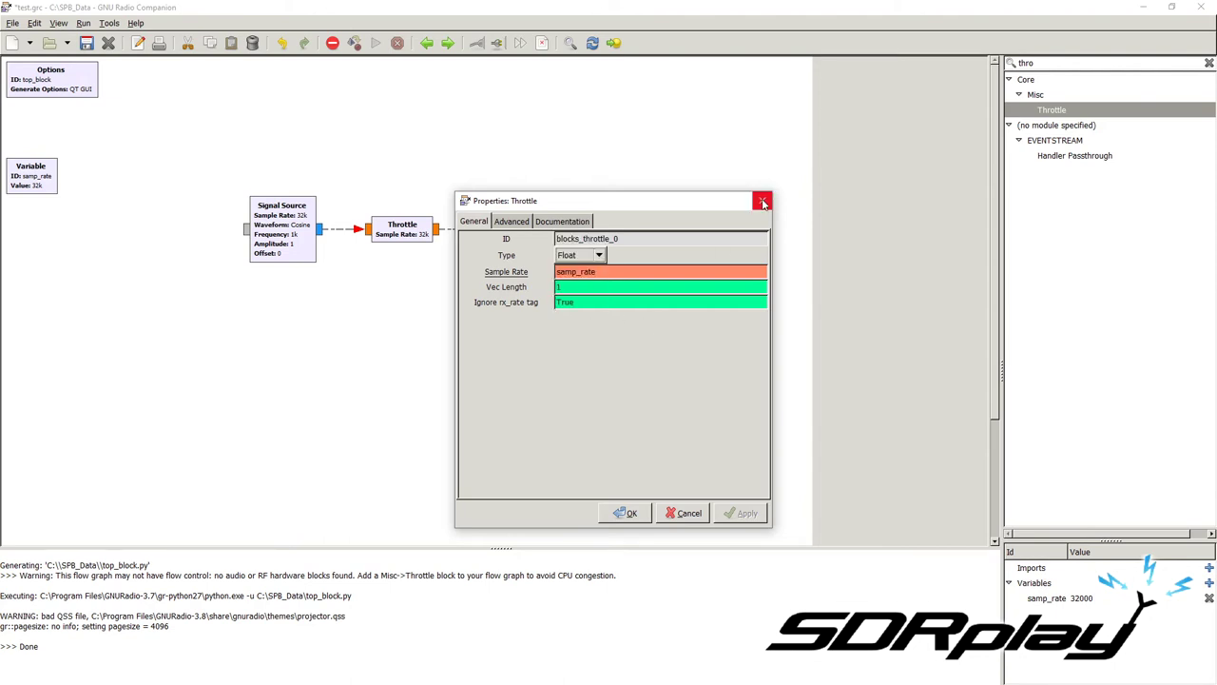
click(761, 200)
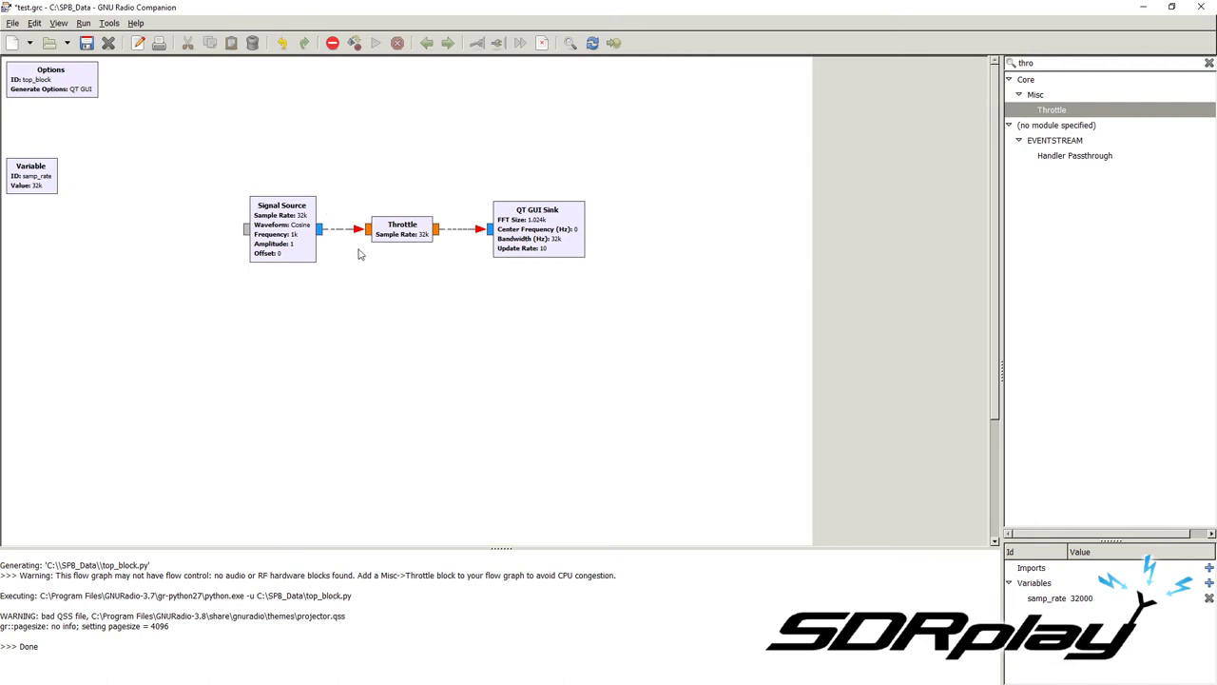
Set the Signal Source's Output Type to Float.
double_click(270, 224)
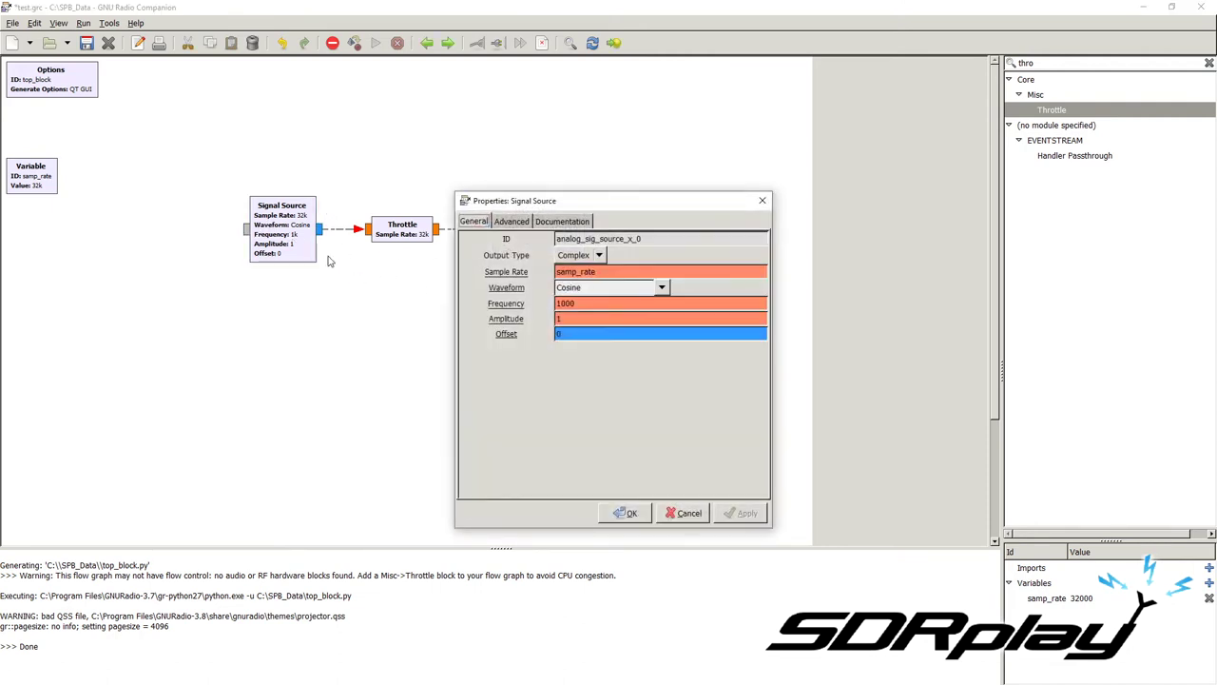
click(585, 256)
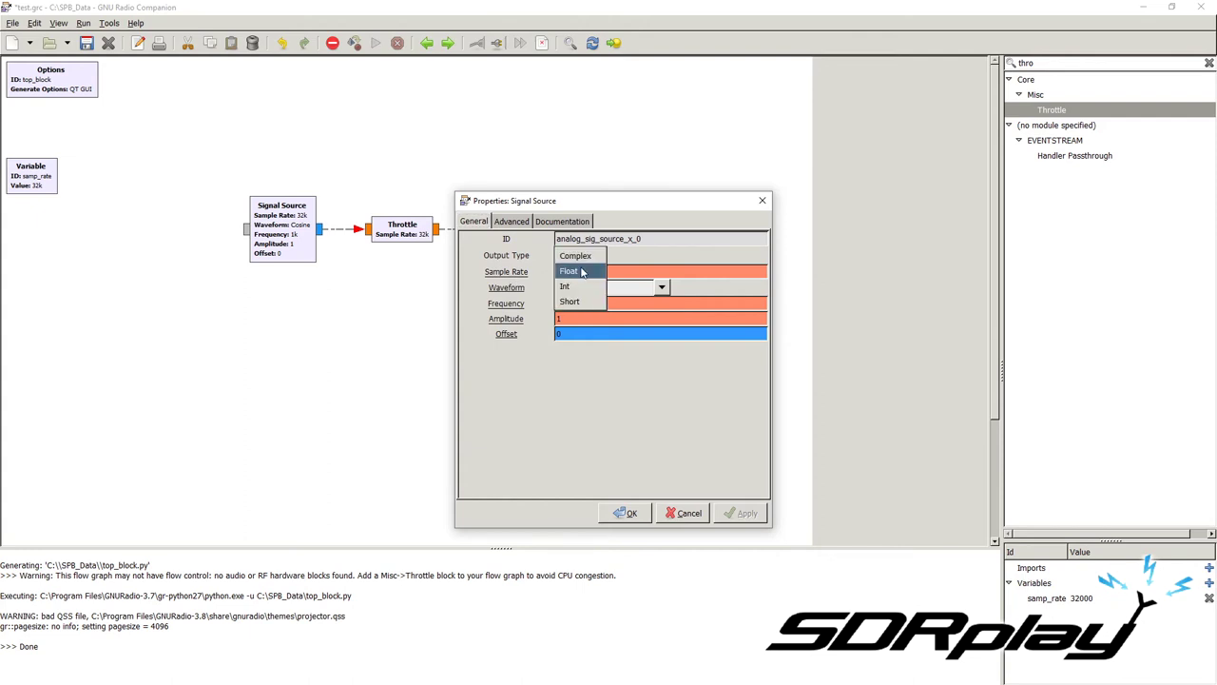
click(583, 271)
click(623, 512)
Set the QT GUI Sink's Type to Float.
click(542, 237)
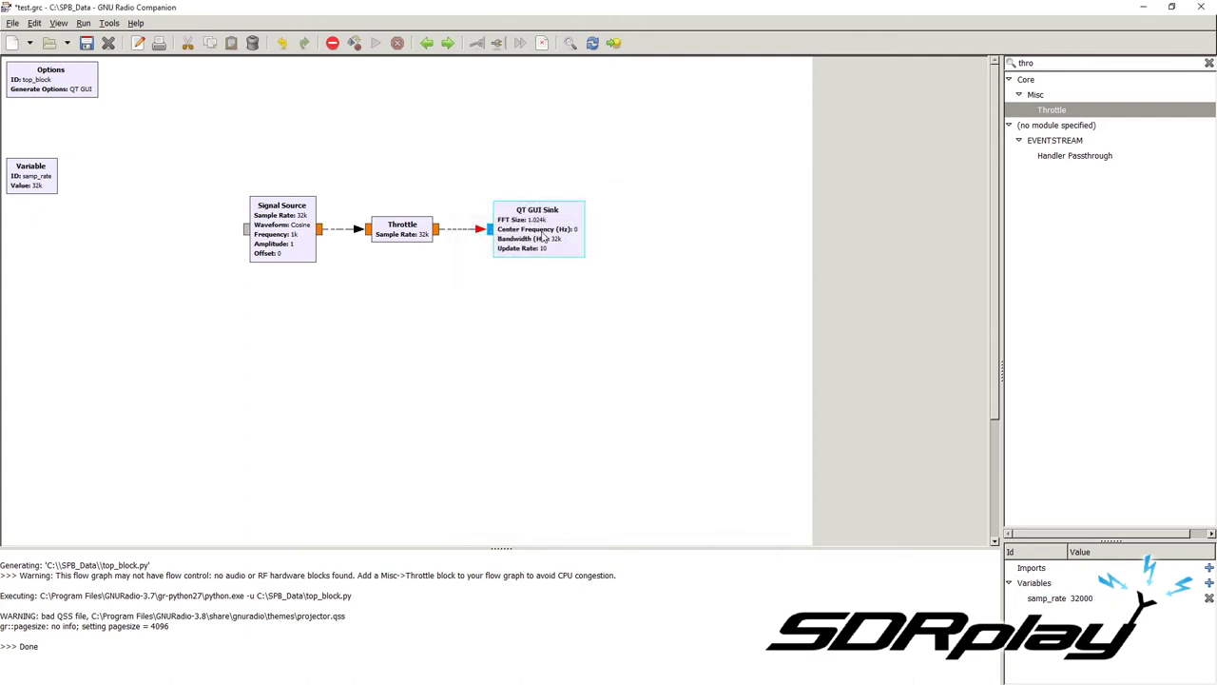
double_click(542, 237)
click(580, 255)
click(583, 271)
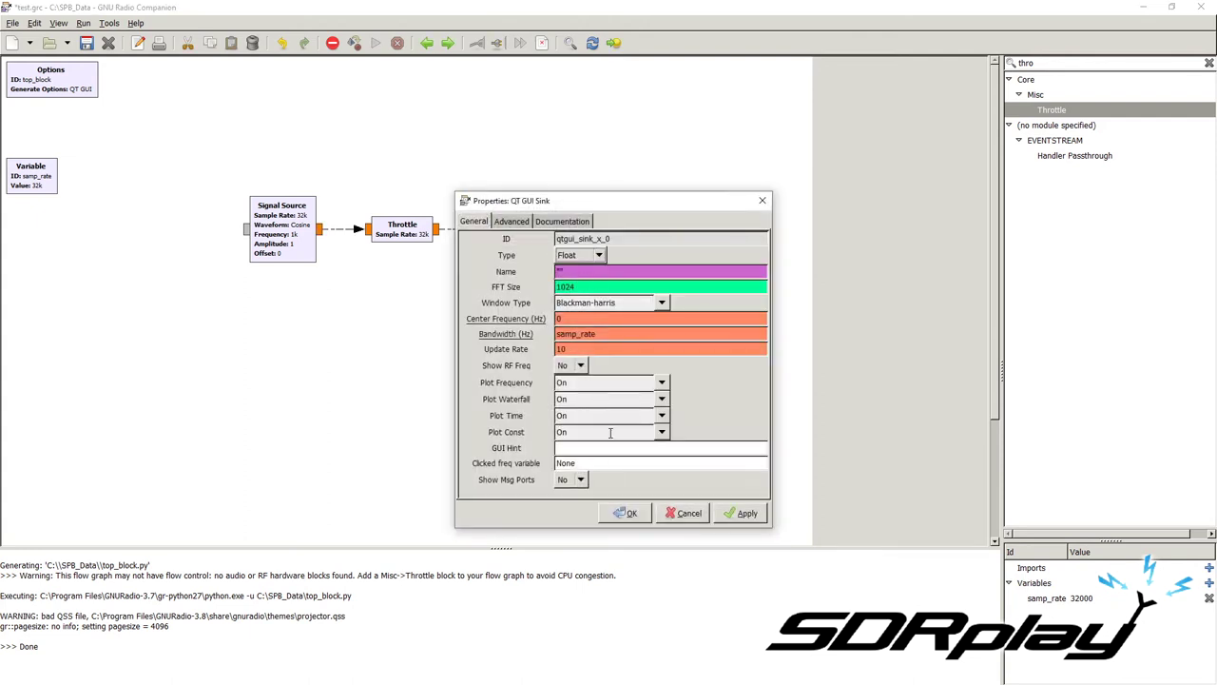
click(625, 512)
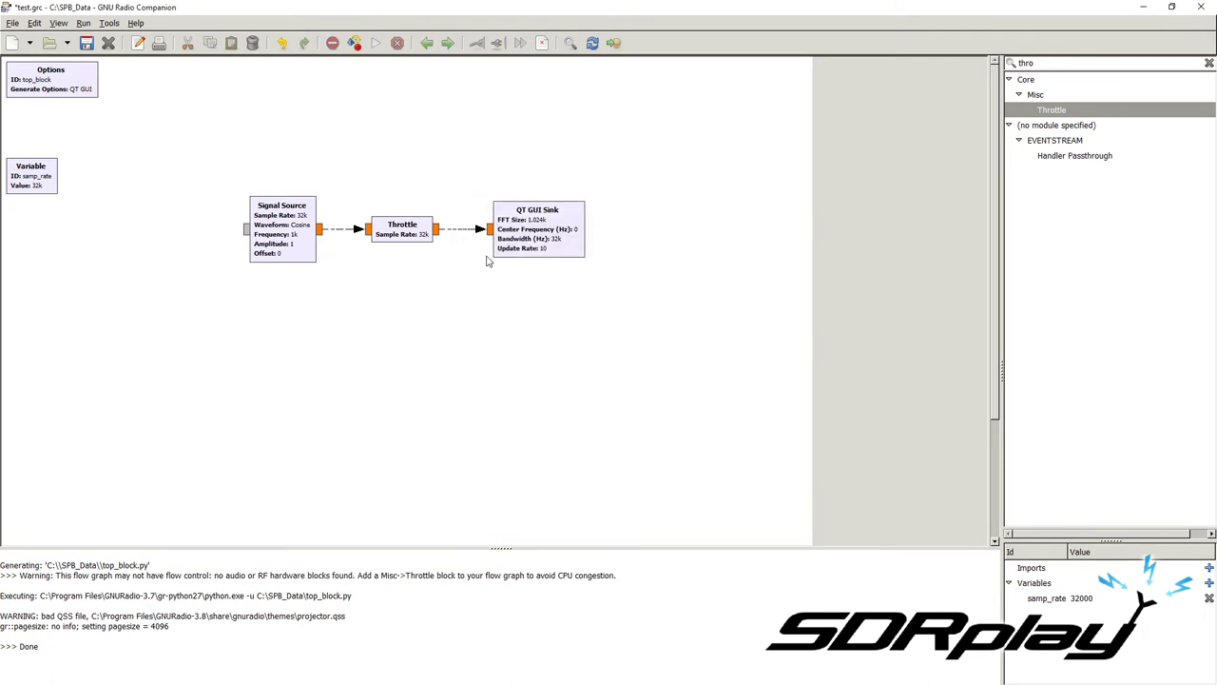
Run the flow graph with the float blocks, view its Frequency Display and close the output window.
click(377, 44)
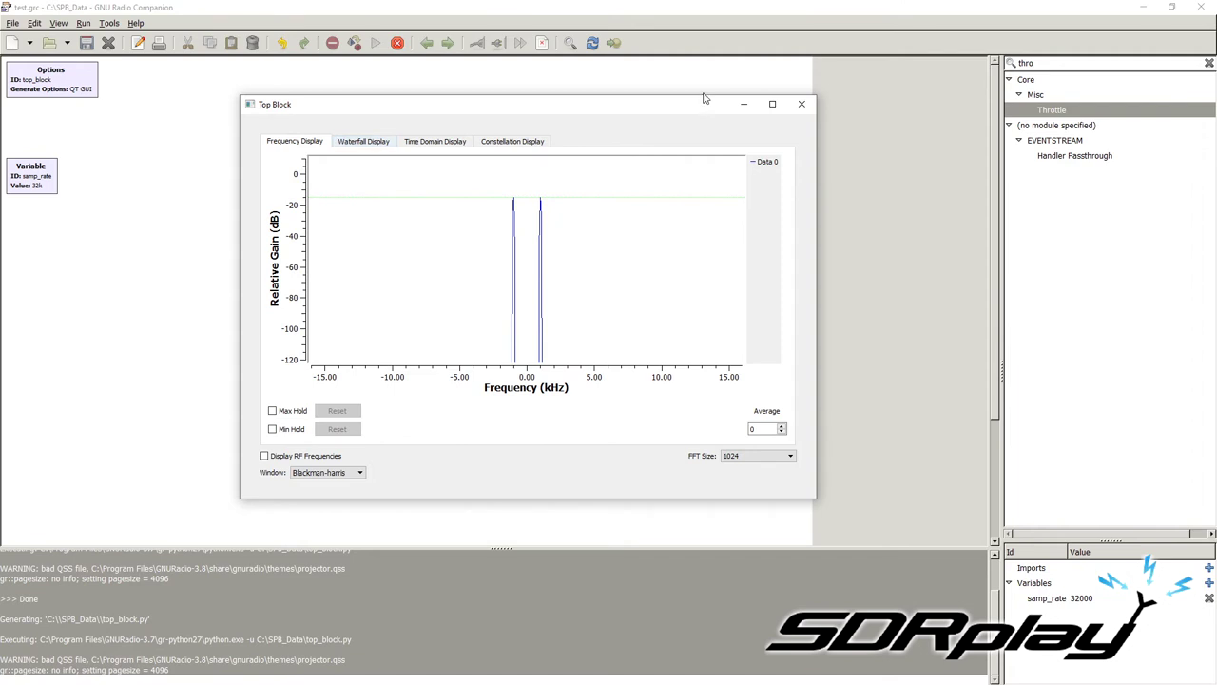
click(800, 104)
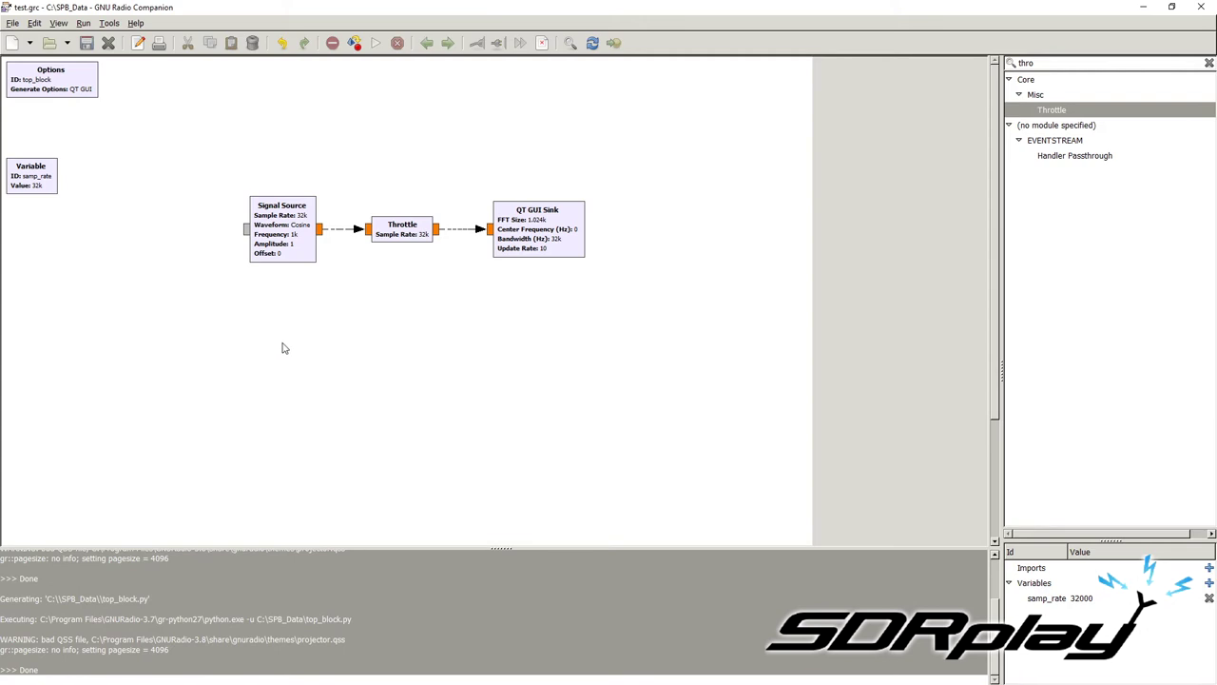
Place an Add block below the connection to the Throttle and shift the Signal Source away to make room for it.
double_click(1090, 65)
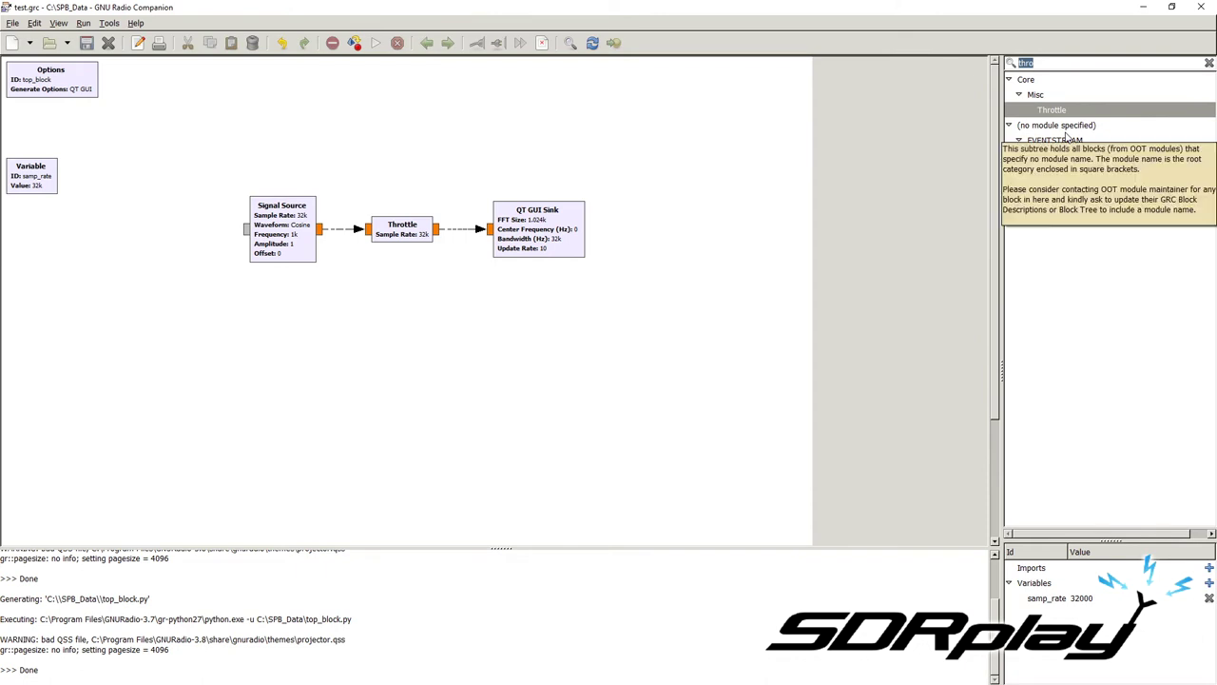
text(add)
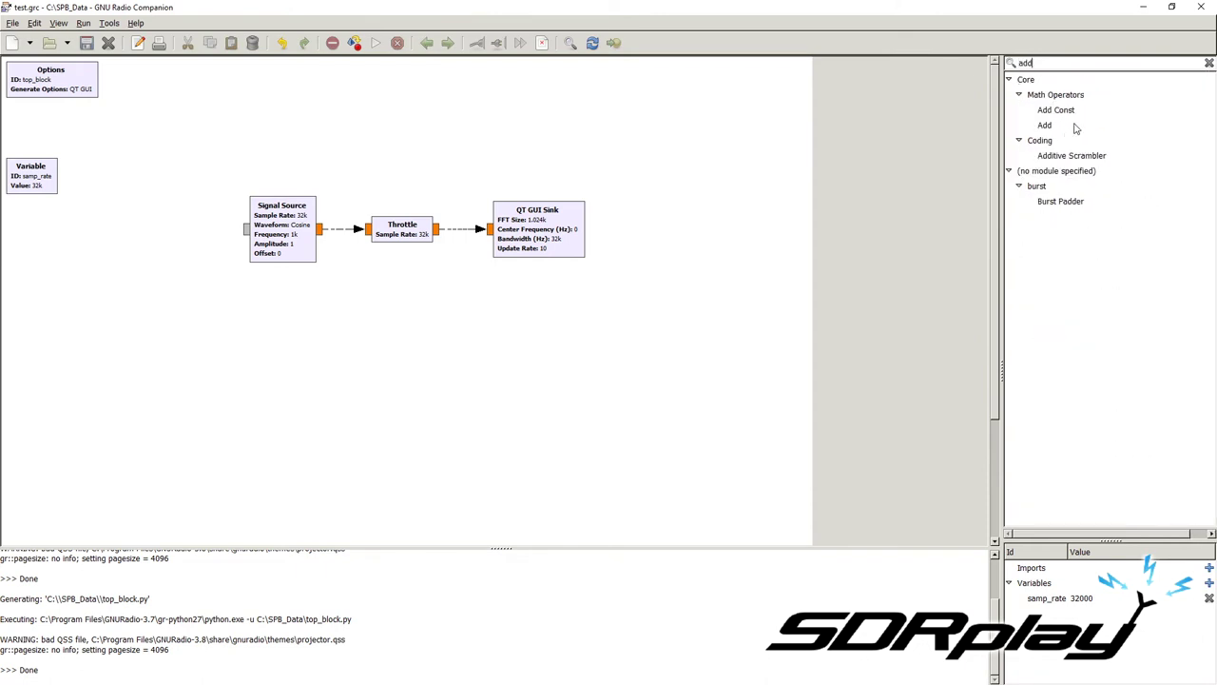
drag(1045, 126, 332, 313)
drag(281, 233, 214, 233)
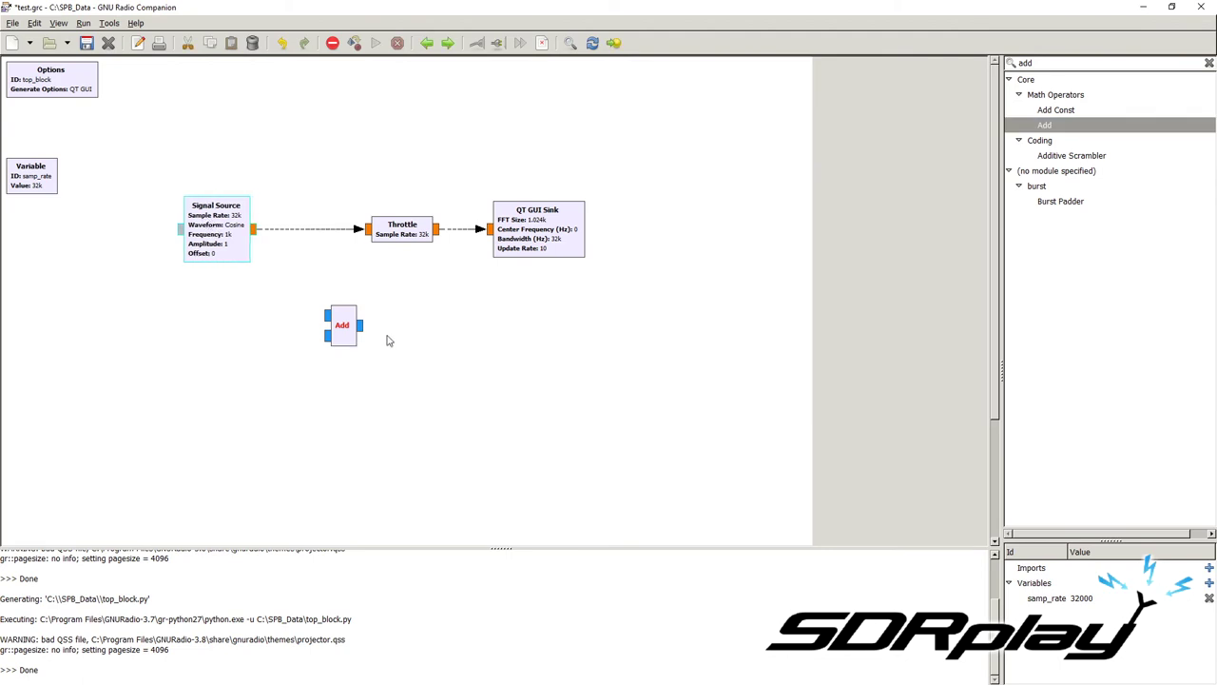
drag(340, 330, 304, 283)
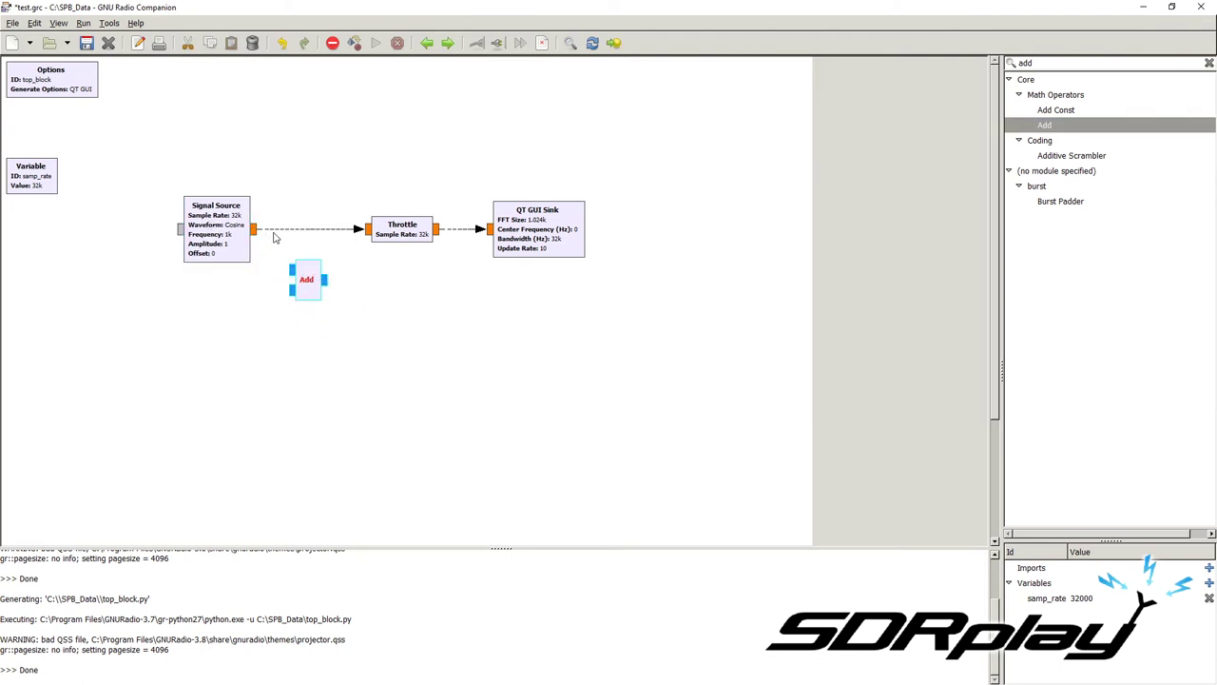
Duplicate the Signal Source and position the copy directly beneath the original.
click(226, 222)
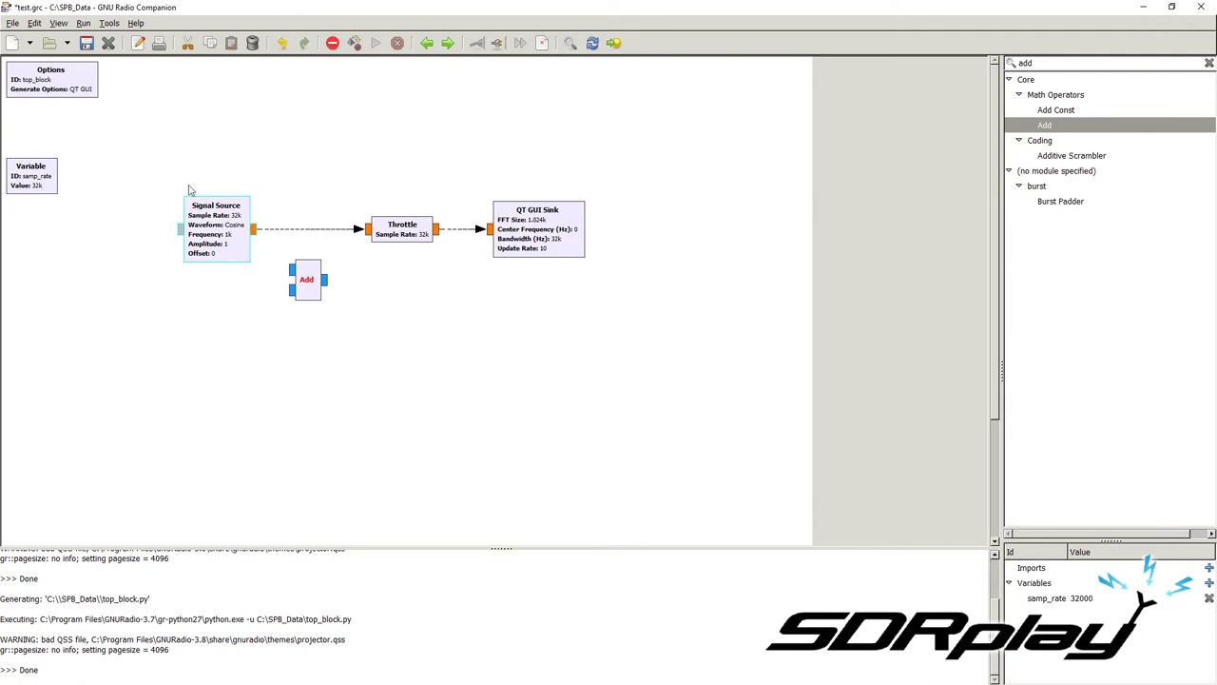
click(35, 23)
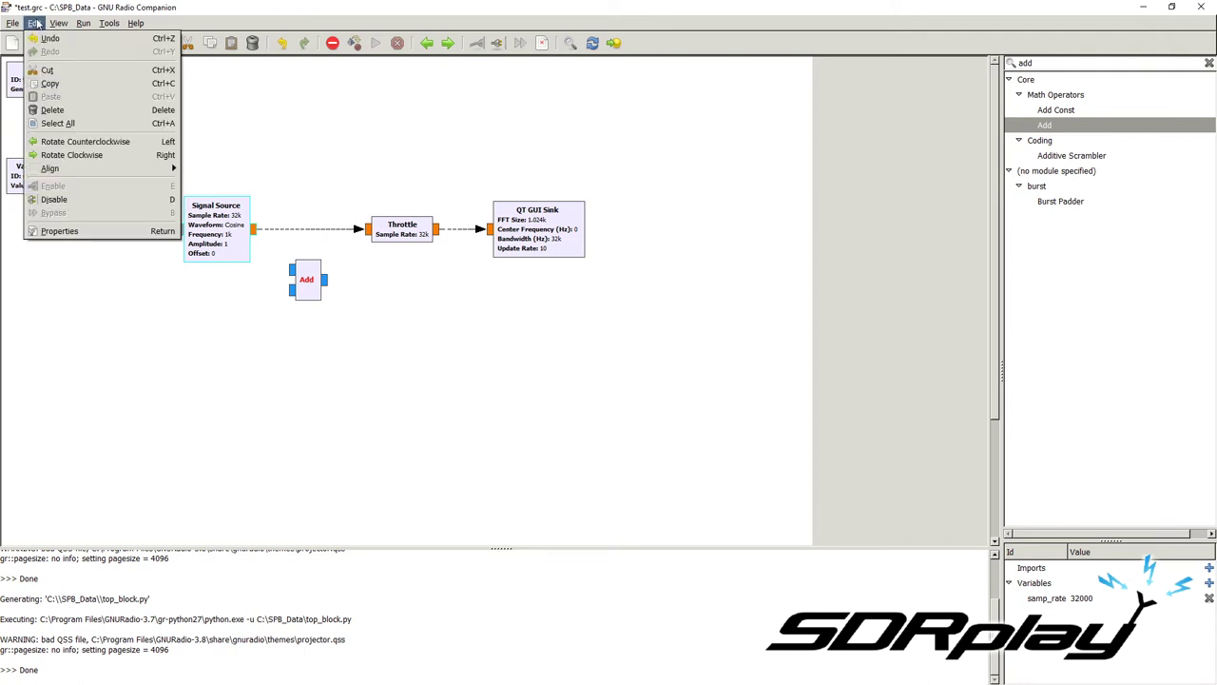
right_click(221, 211)
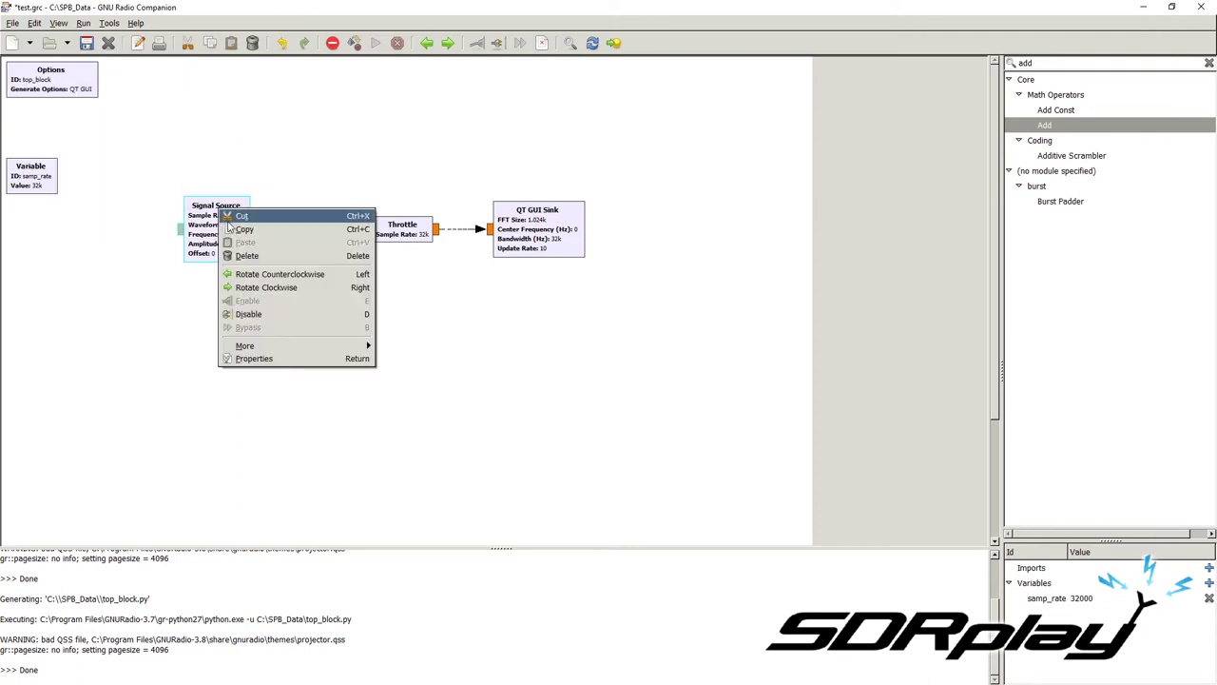
click(238, 231)
right_click(182, 296)
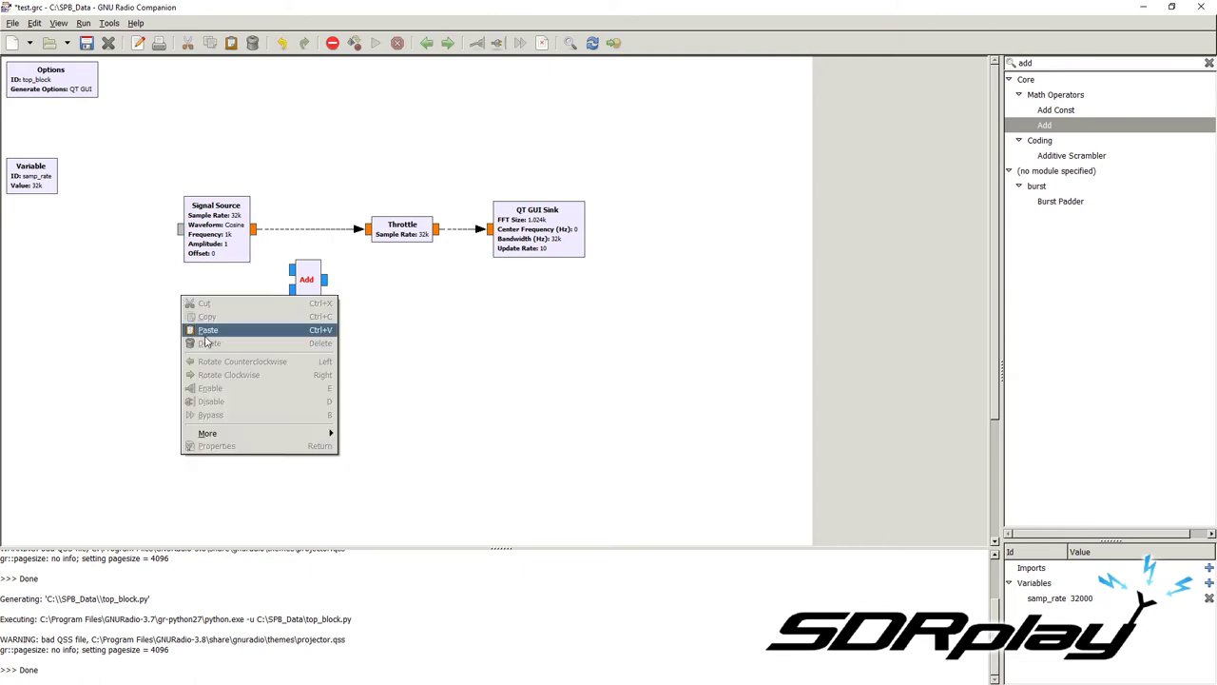
click(214, 330)
drag(286, 228, 220, 363)
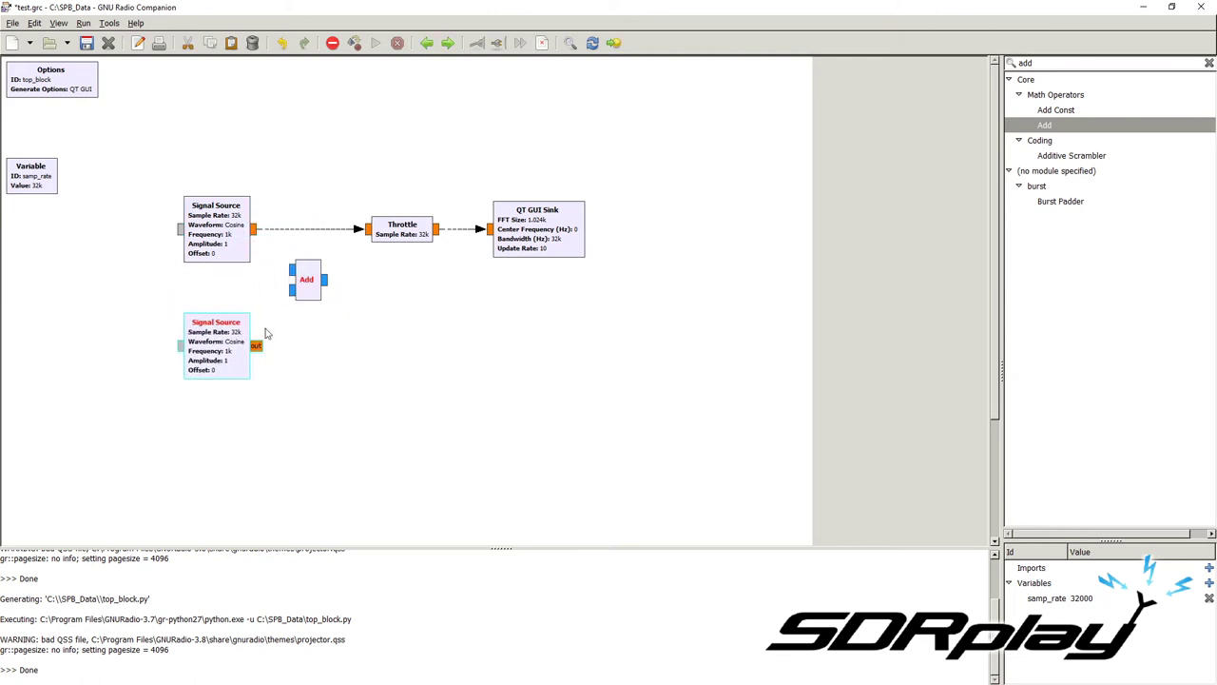
Replace the direct Signal Source to Throttle connection by wiring both Signal Sources into the Add block and its output into the Throttle.
click(292, 289)
click(309, 229)
key(Delete)
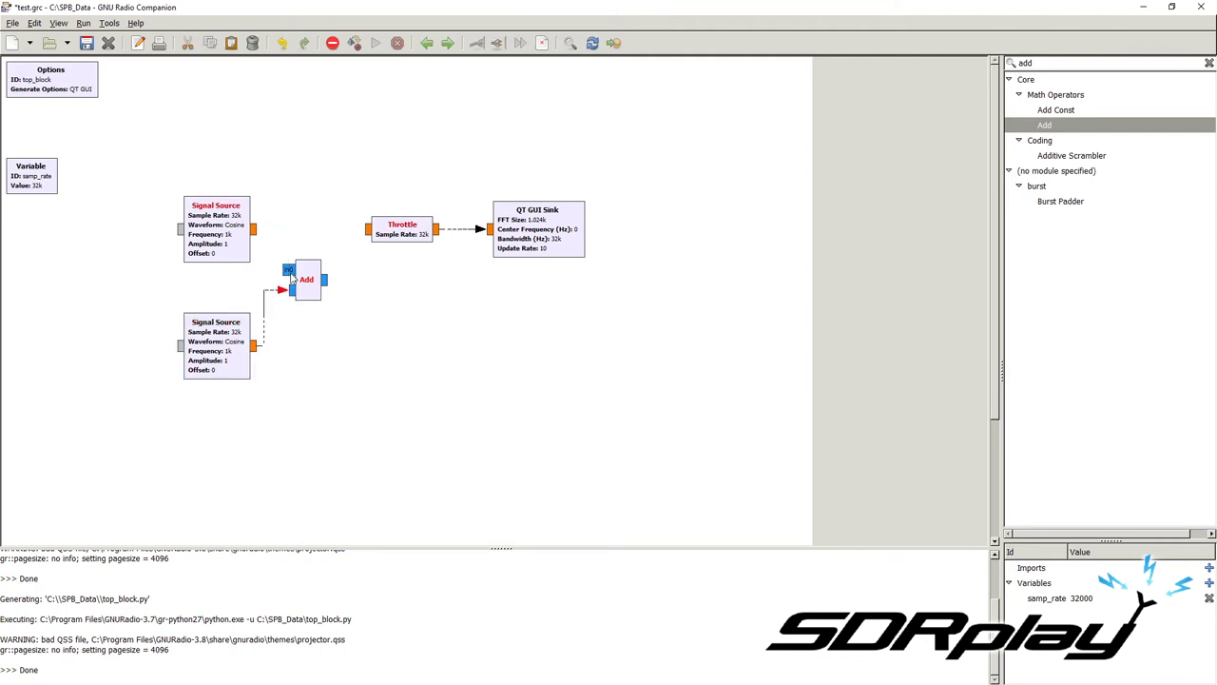
click(289, 270)
click(254, 230)
click(326, 279)
click(368, 229)
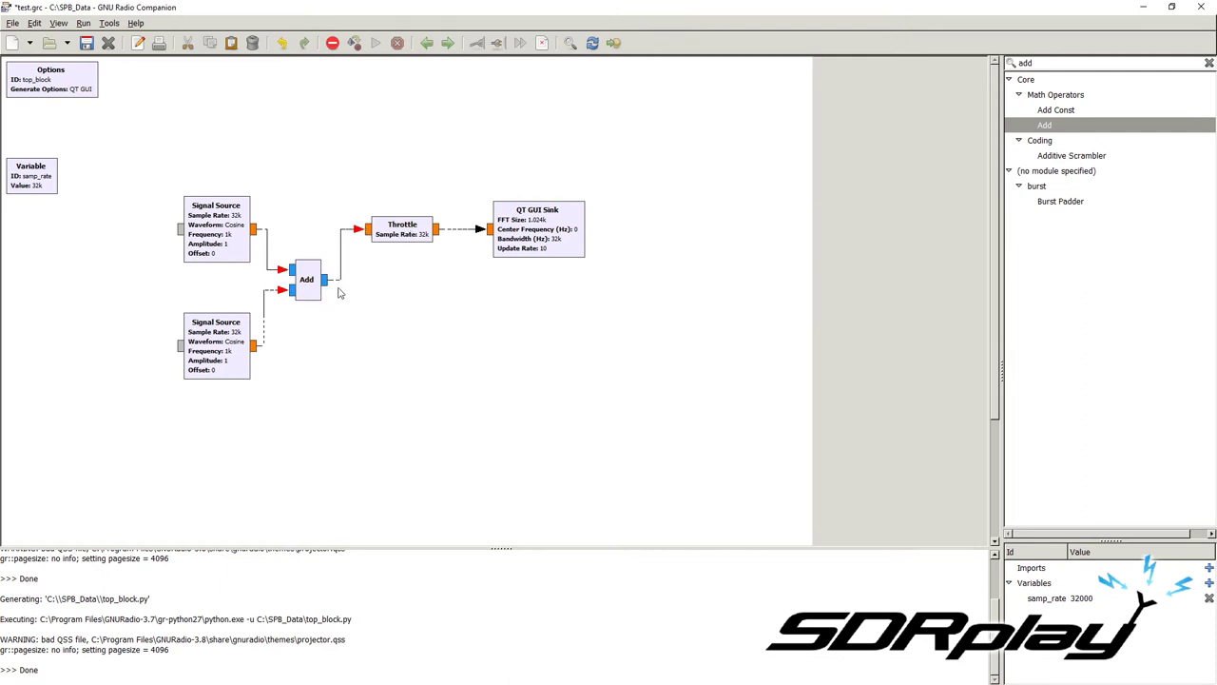
Set the Add block's IO Type to Float.
double_click(308, 282)
click(578, 255)
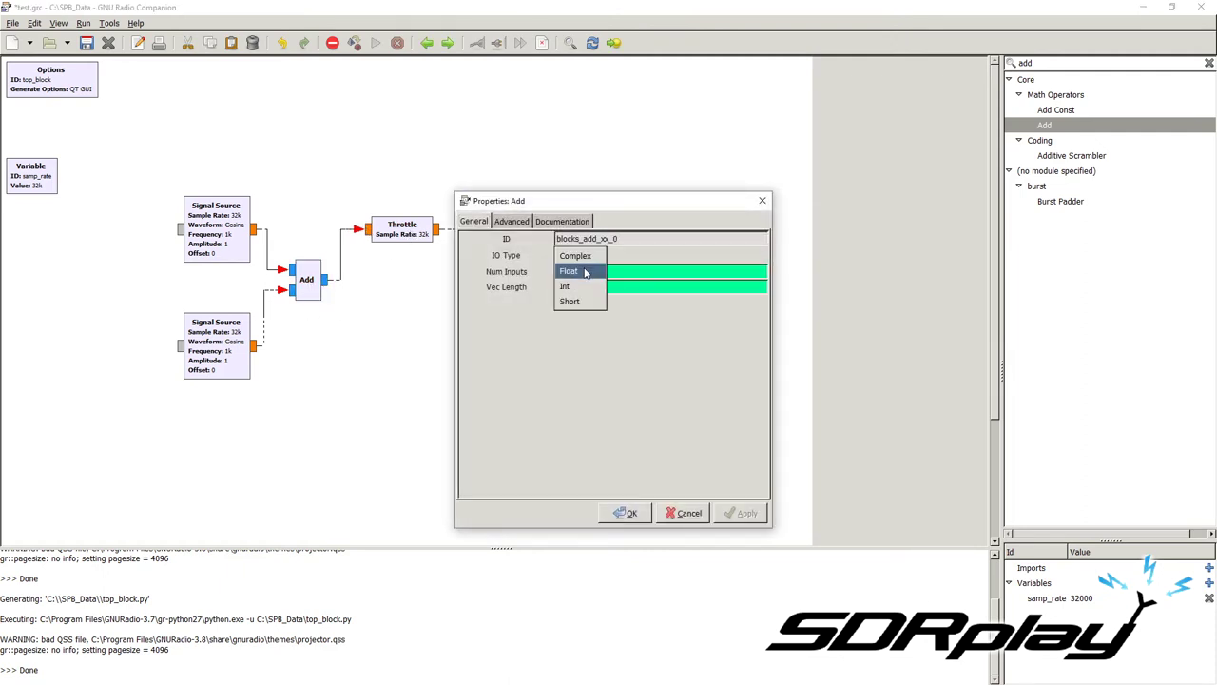
click(579, 275)
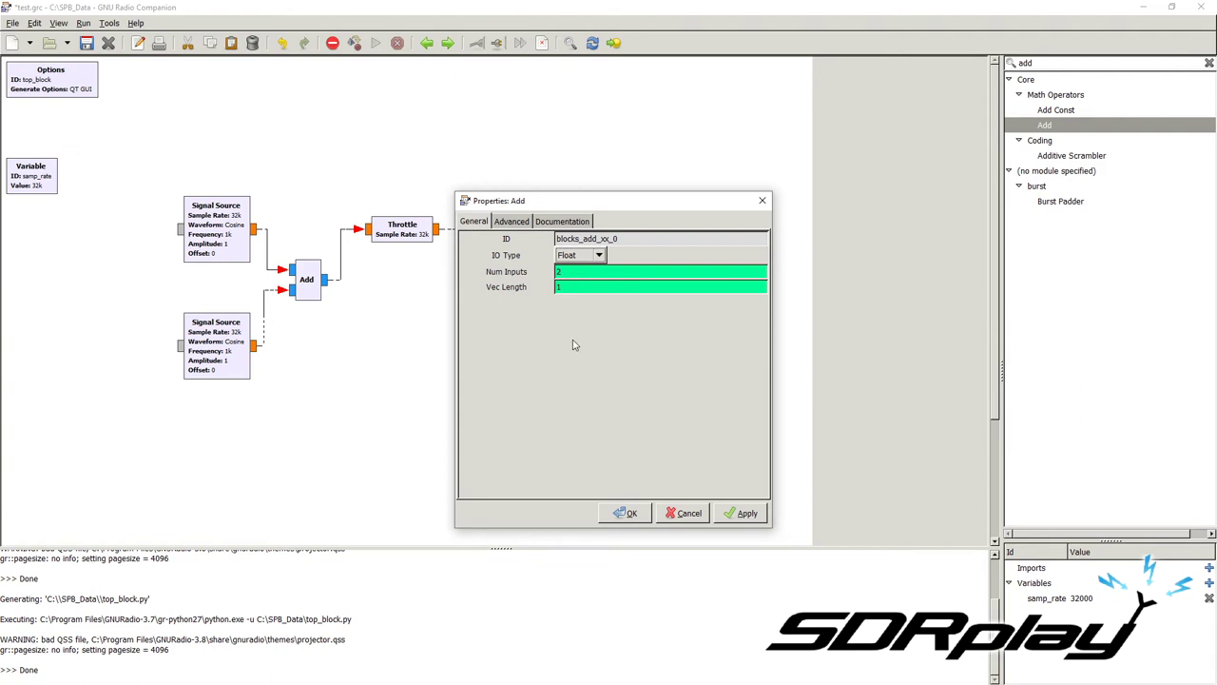
click(627, 513)
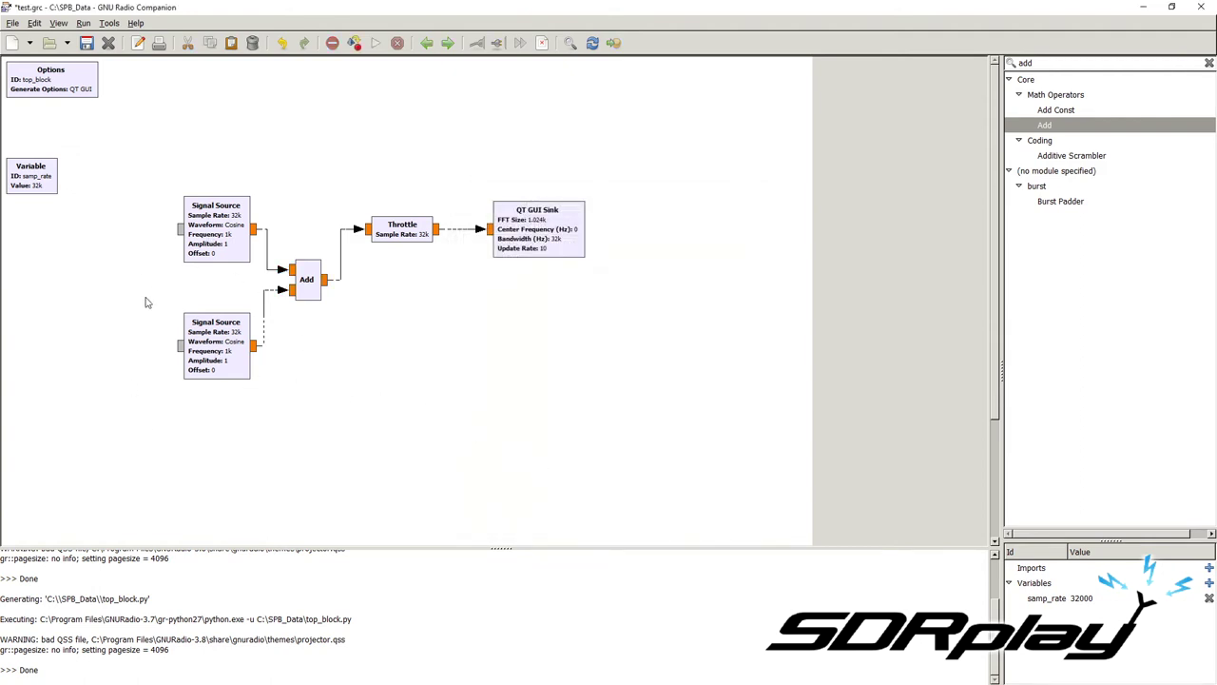
Set the lower Signal Source's Frequency to 500.
double_click(227, 354)
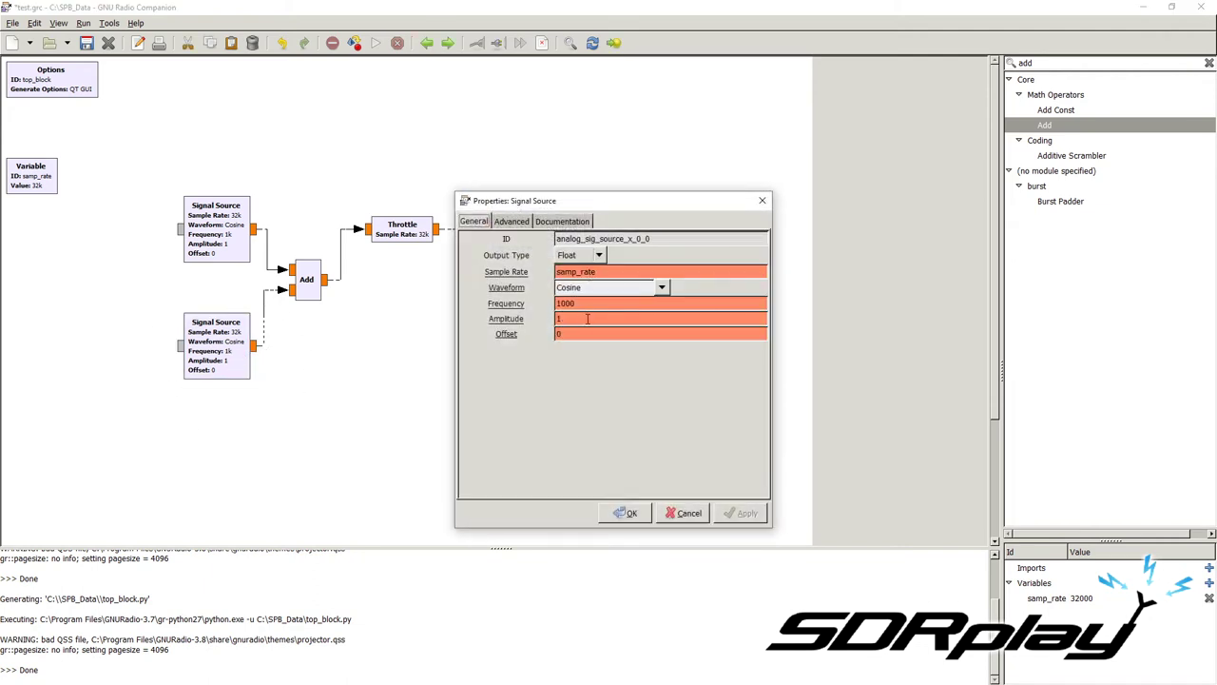
key(Tab)
key(Tab)
key(Tab)
key(Tab)
key(Tab)
text(50)
click(623, 512)
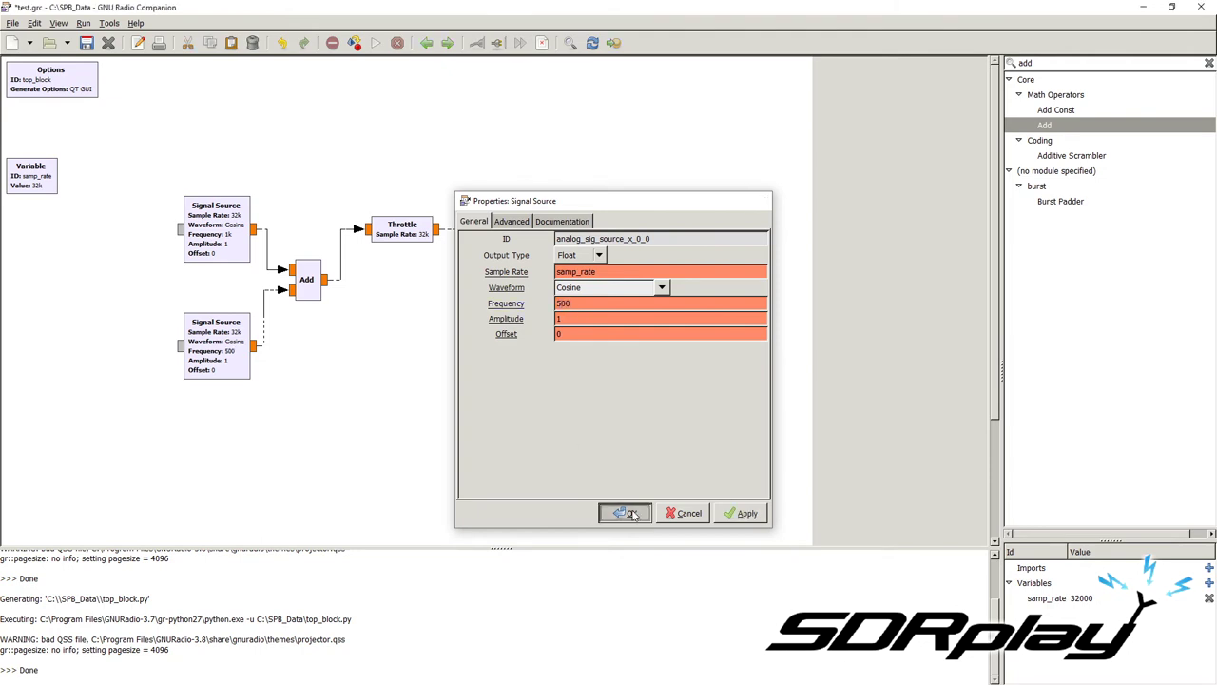
Run the flow graph, examine the combined signal in the Frequency, Waterfall and Time Domain displays, and close the output window.
click(376, 43)
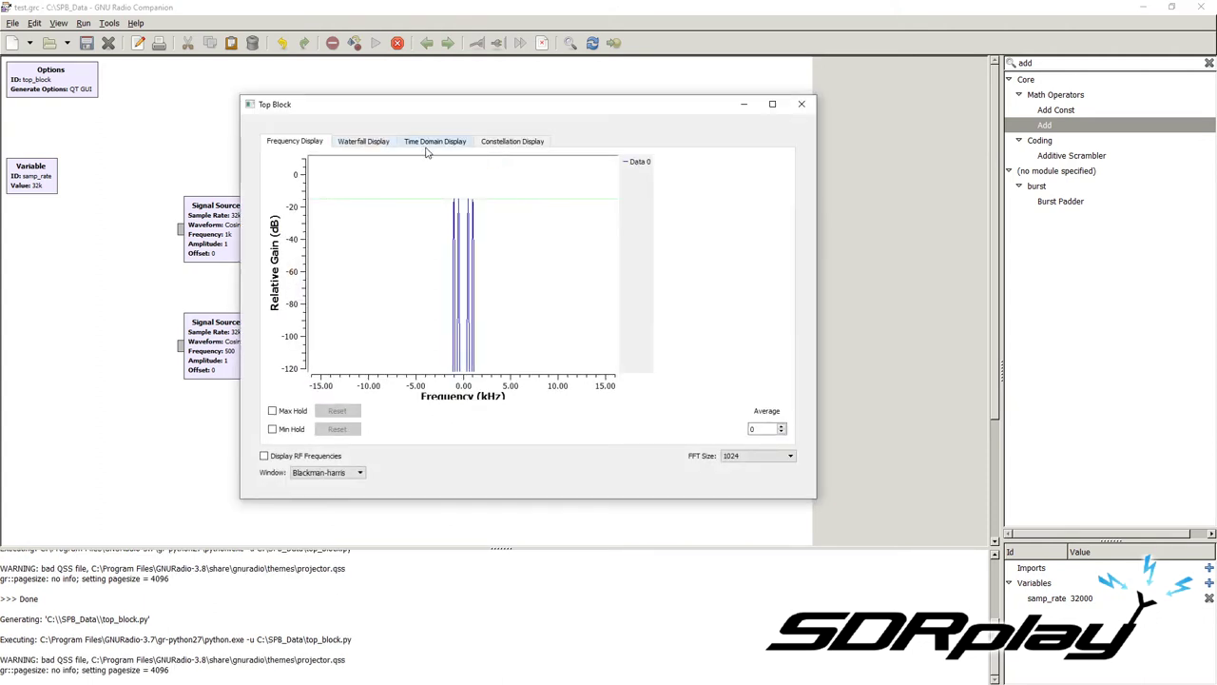
drag(463, 169, 498, 371)
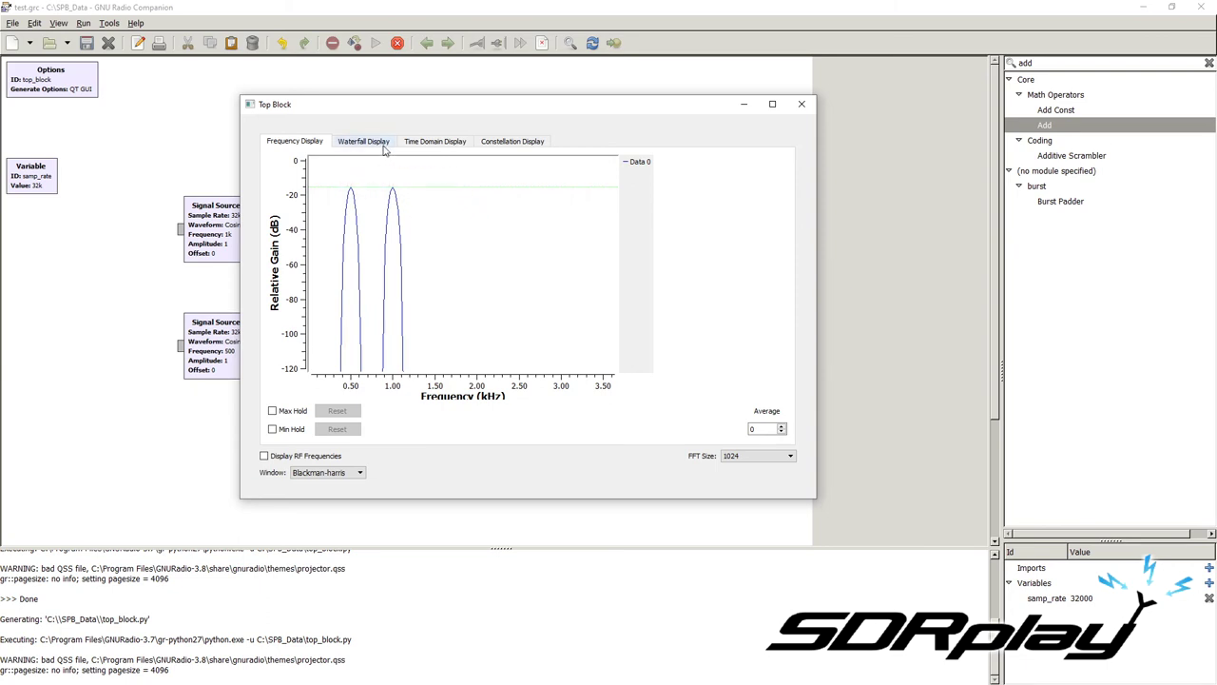
click(433, 141)
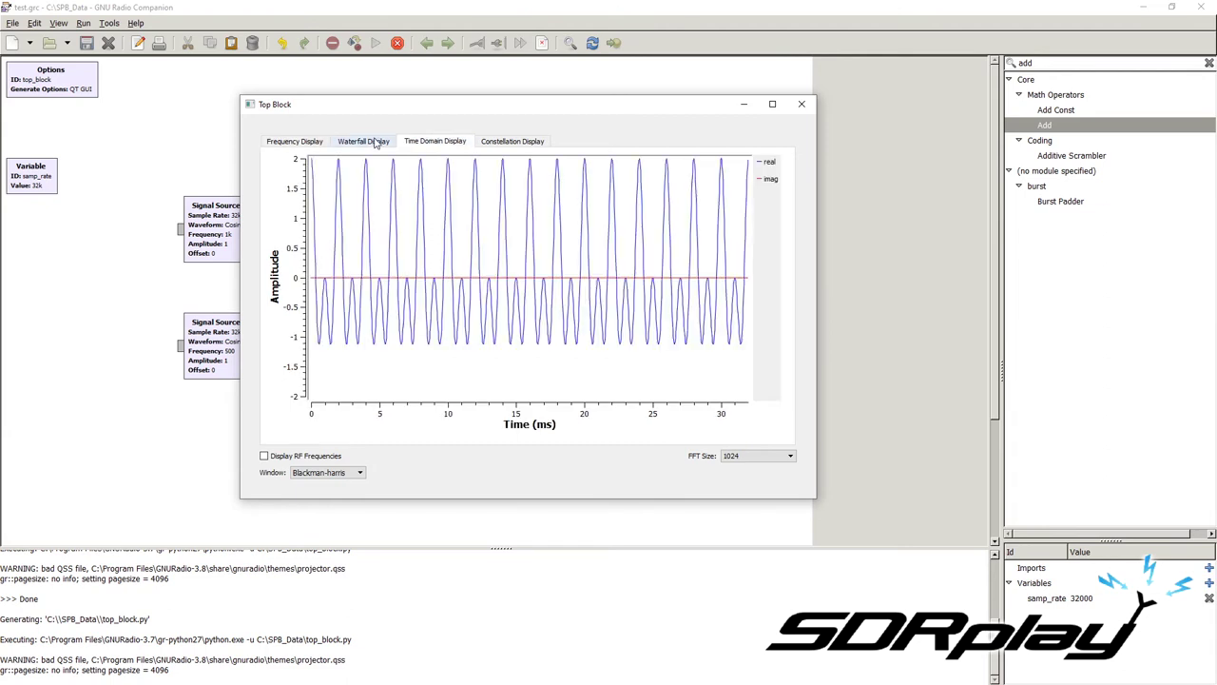
click(376, 142)
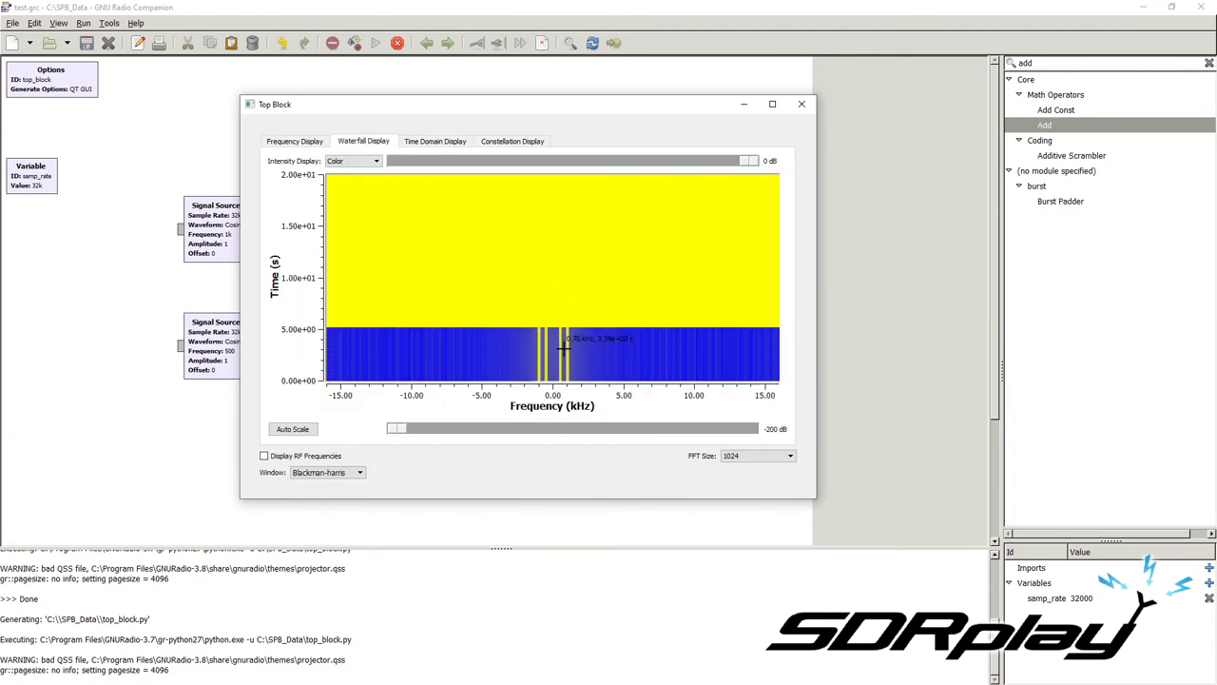
click(433, 142)
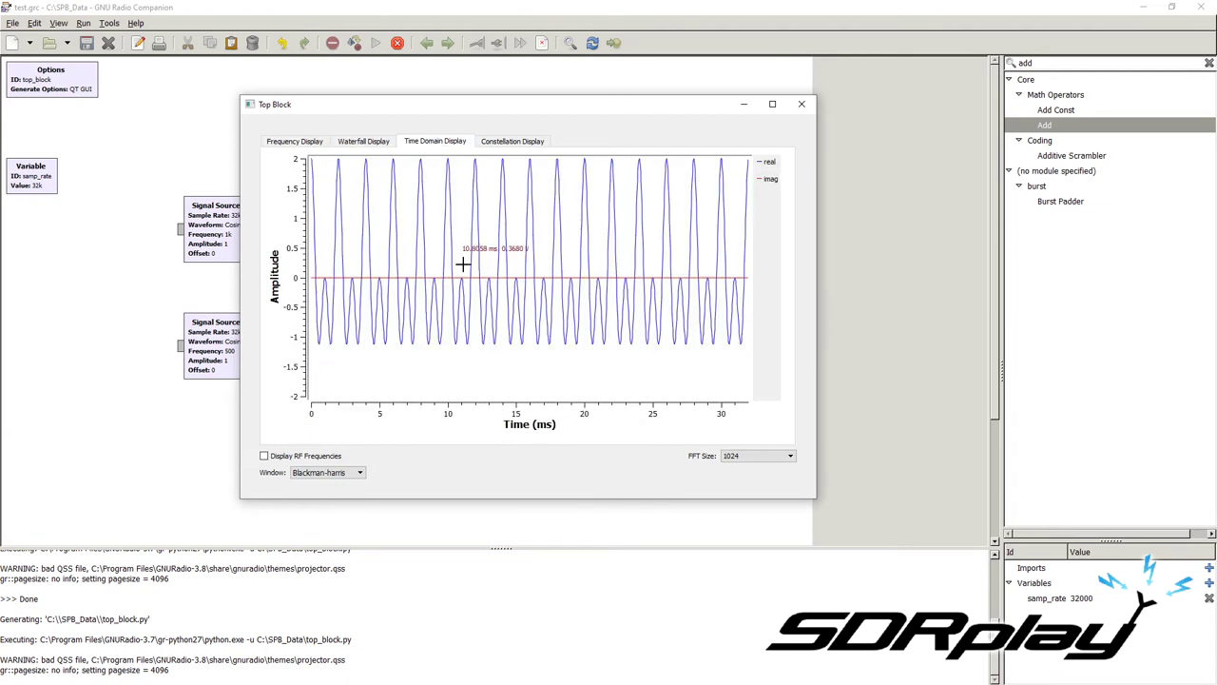
scroll(529, 350, down, 3)
scroll(551, 343, up, 4)
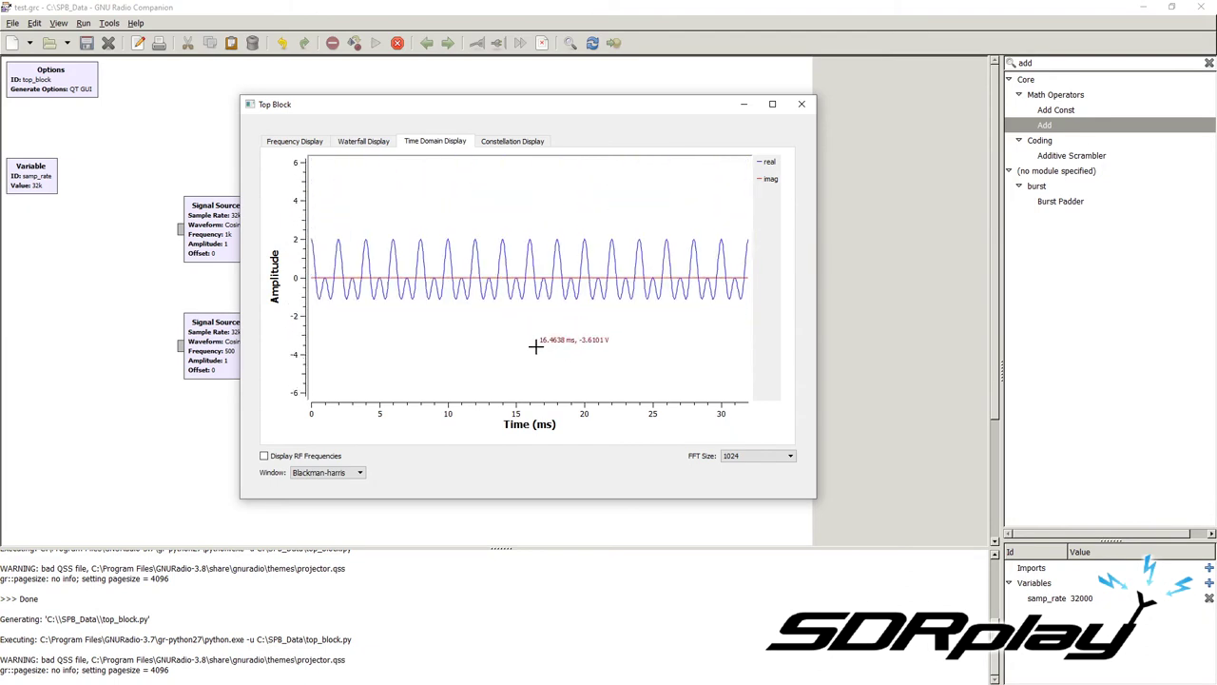
scroll(537, 347, up, 2)
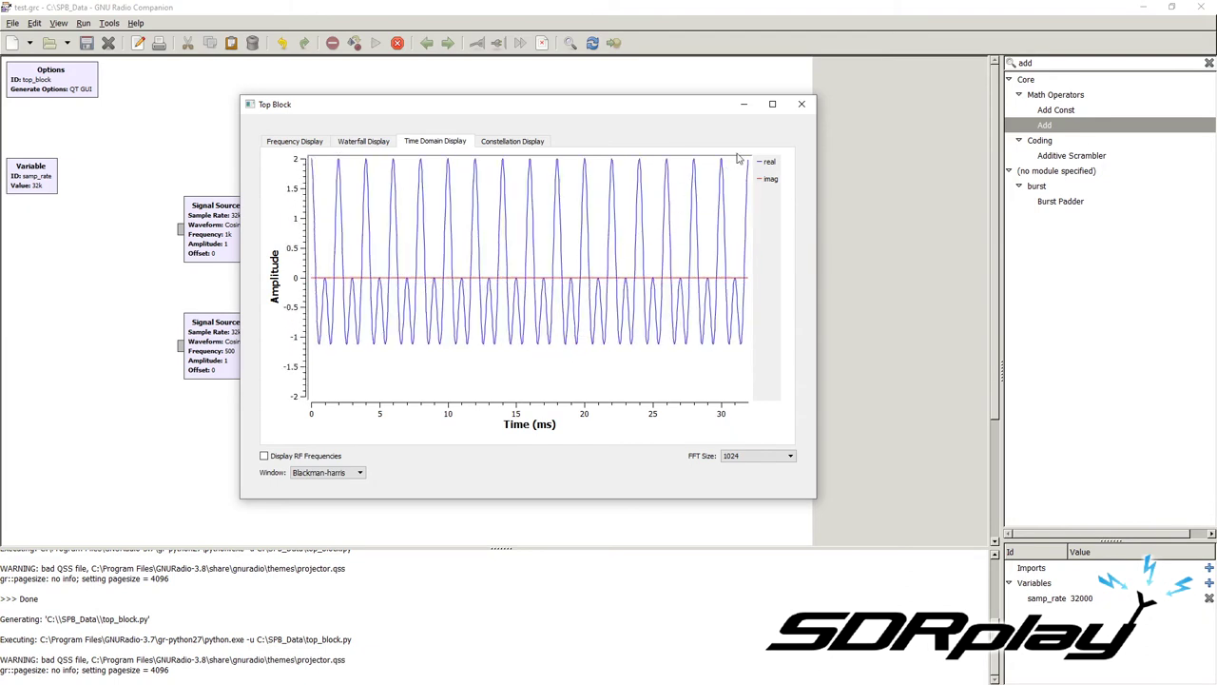
click(801, 104)
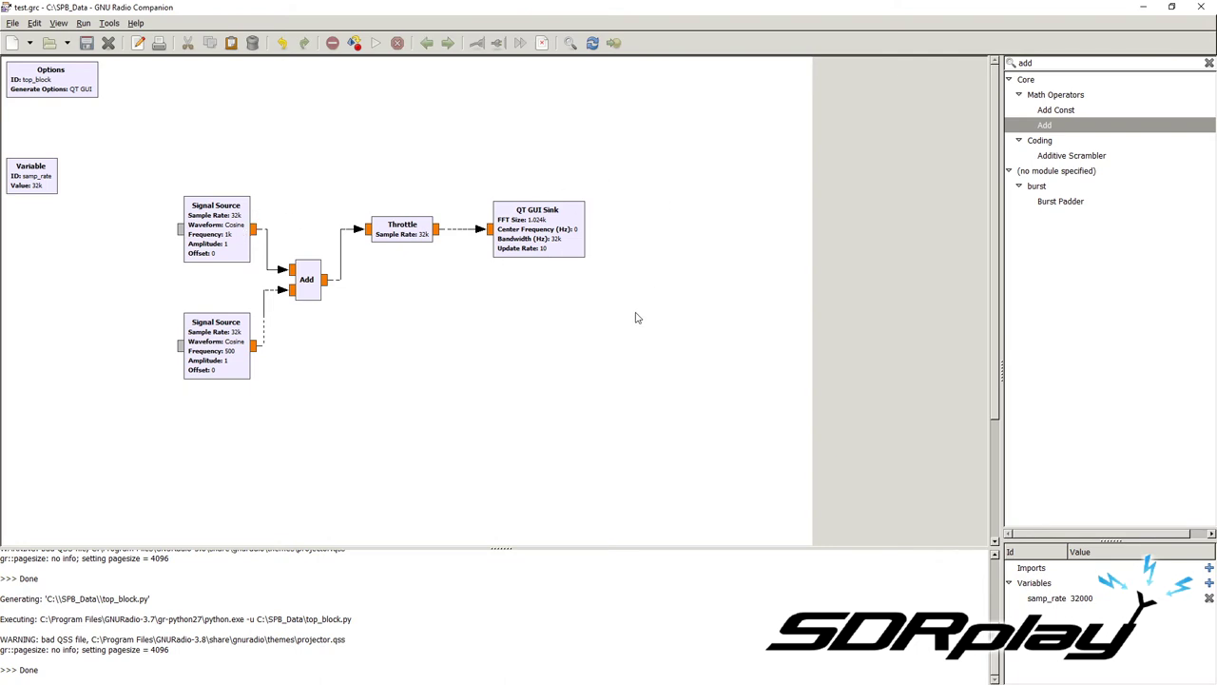
Search the block library for "qt" and place a QT GUI Range block above the Throttle.
drag(1051, 63, 930, 56)
key(BackSpace)
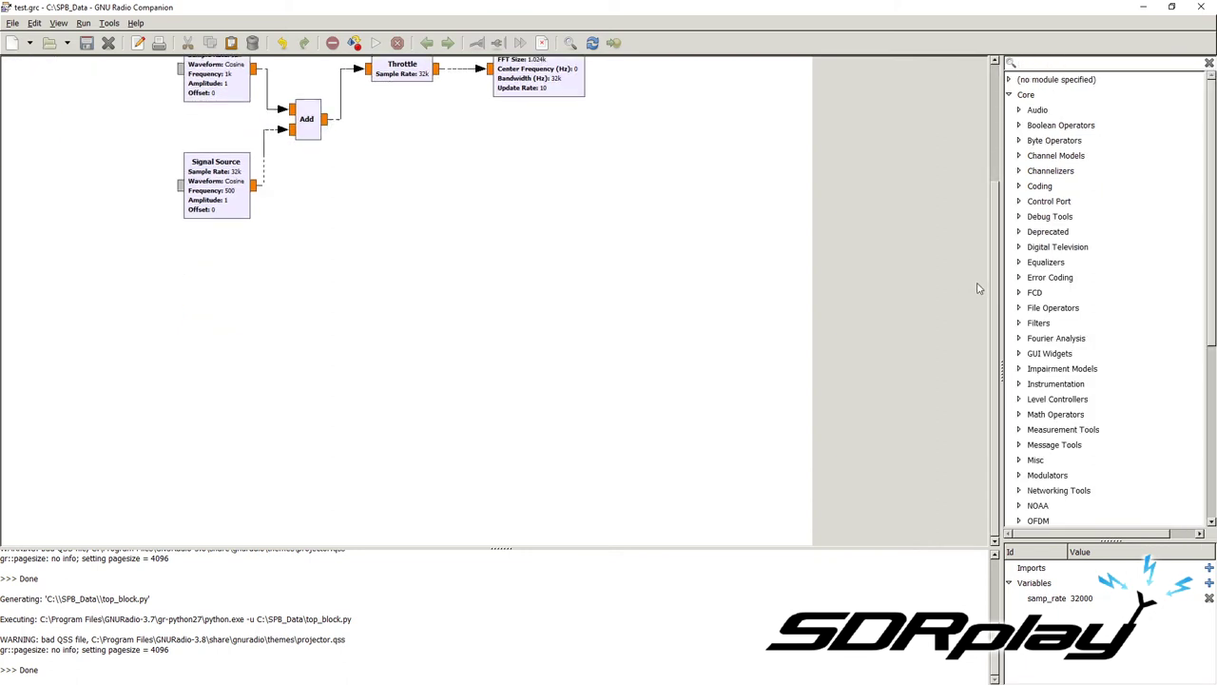
scroll(1065, 283, down, 6)
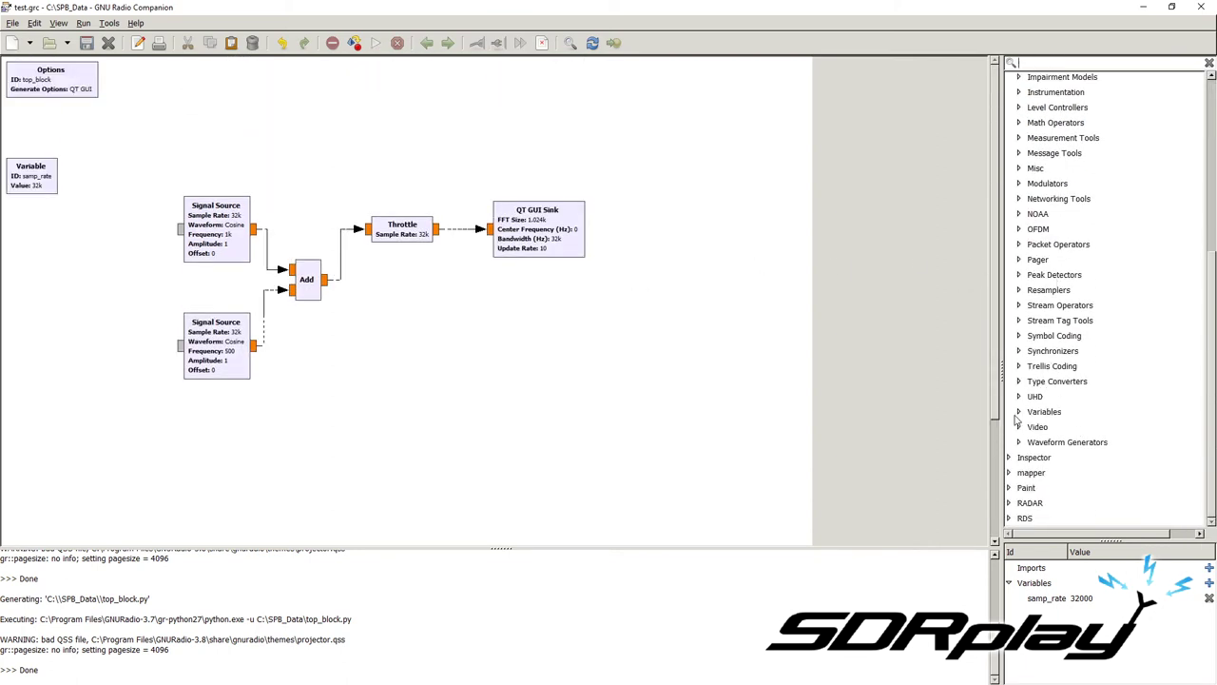
double_click(1067, 93)
text(qt)
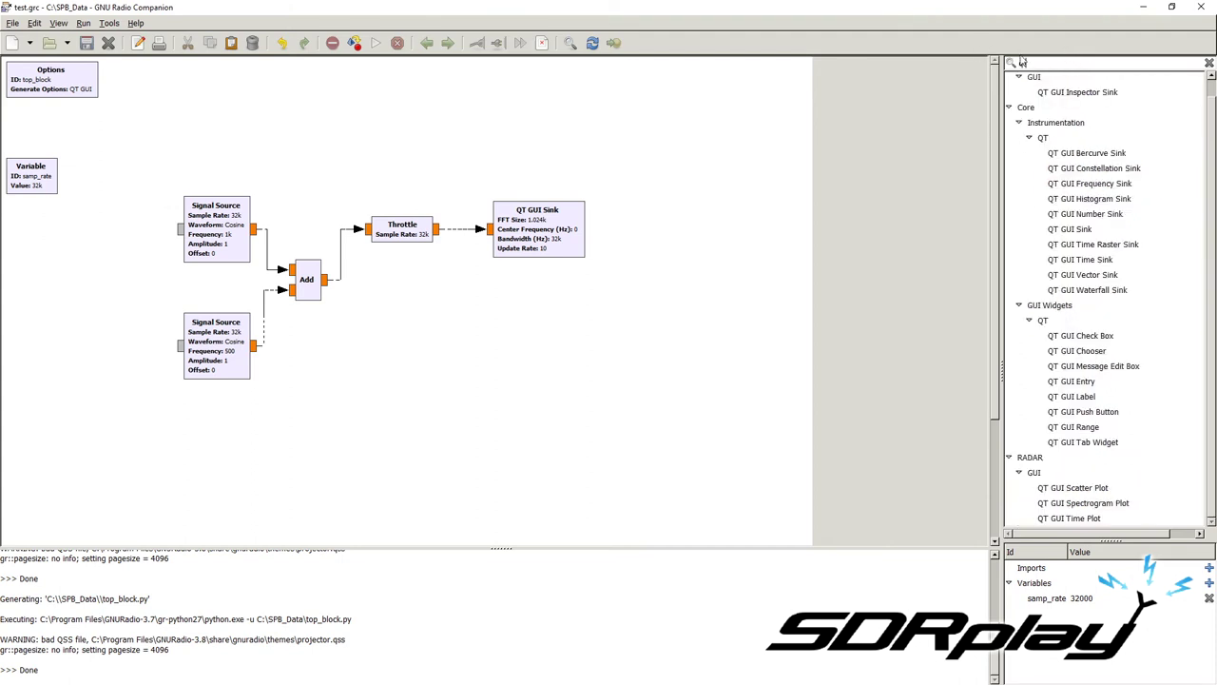
click(1084, 430)
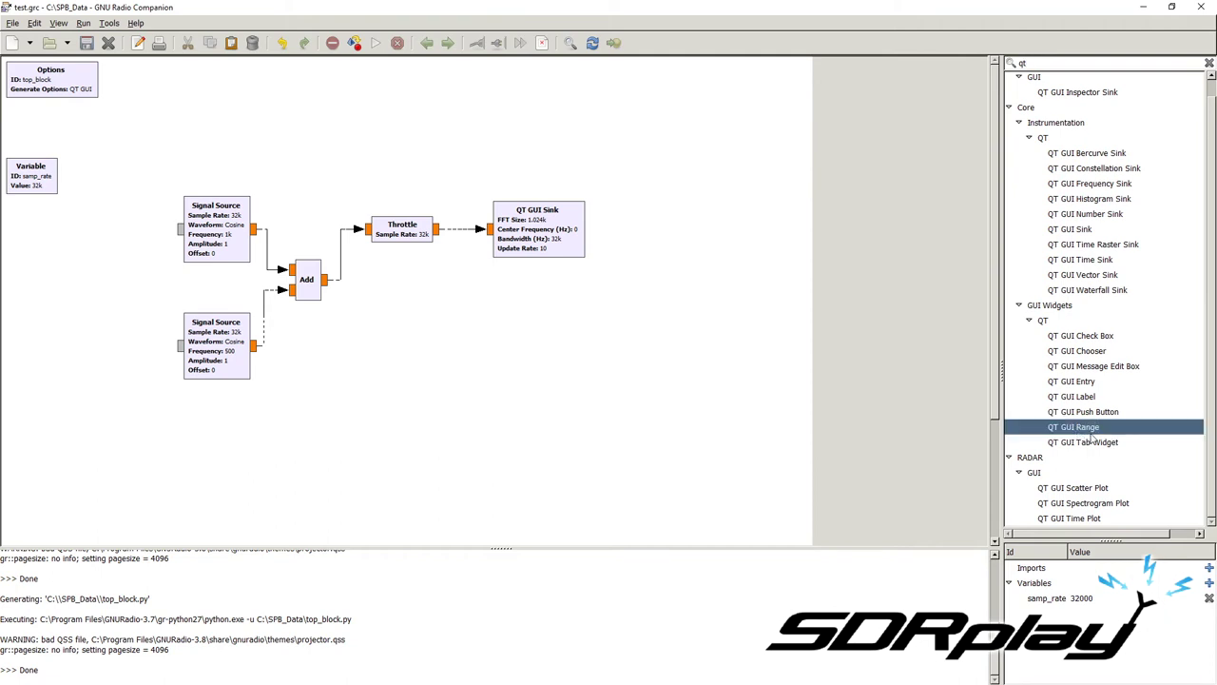
drag(1092, 435, 380, 119)
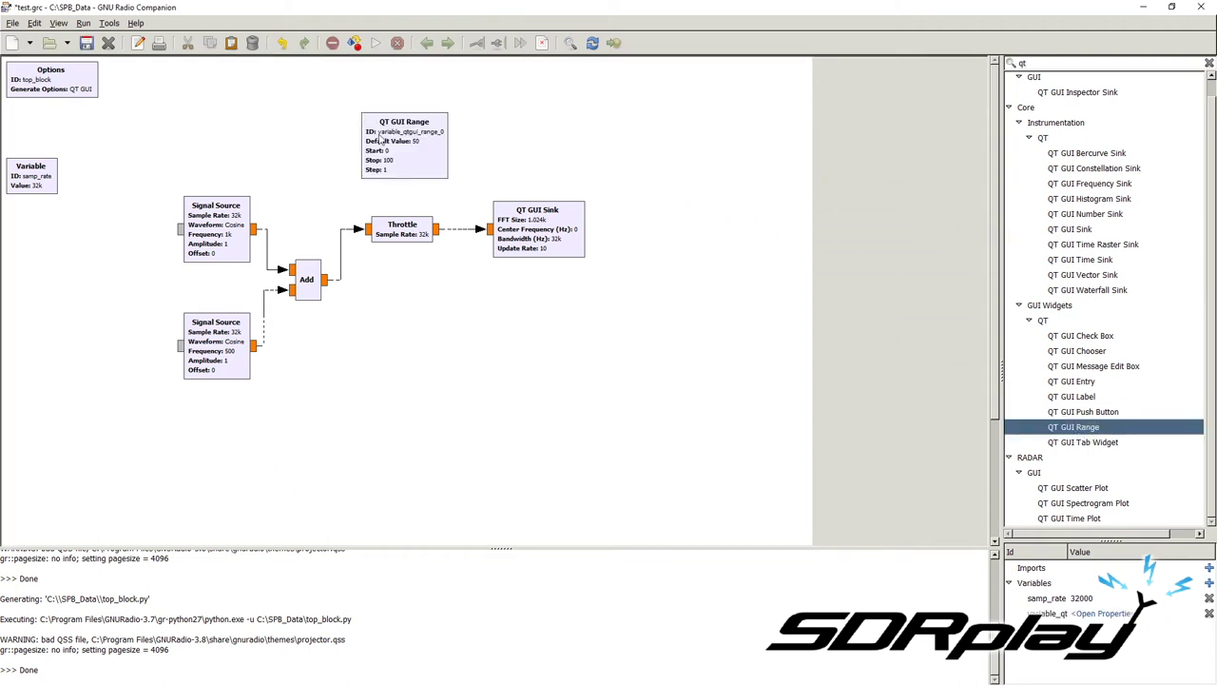
Set the QT GUI Range block's Label to "Frequency".
double_click(403, 114)
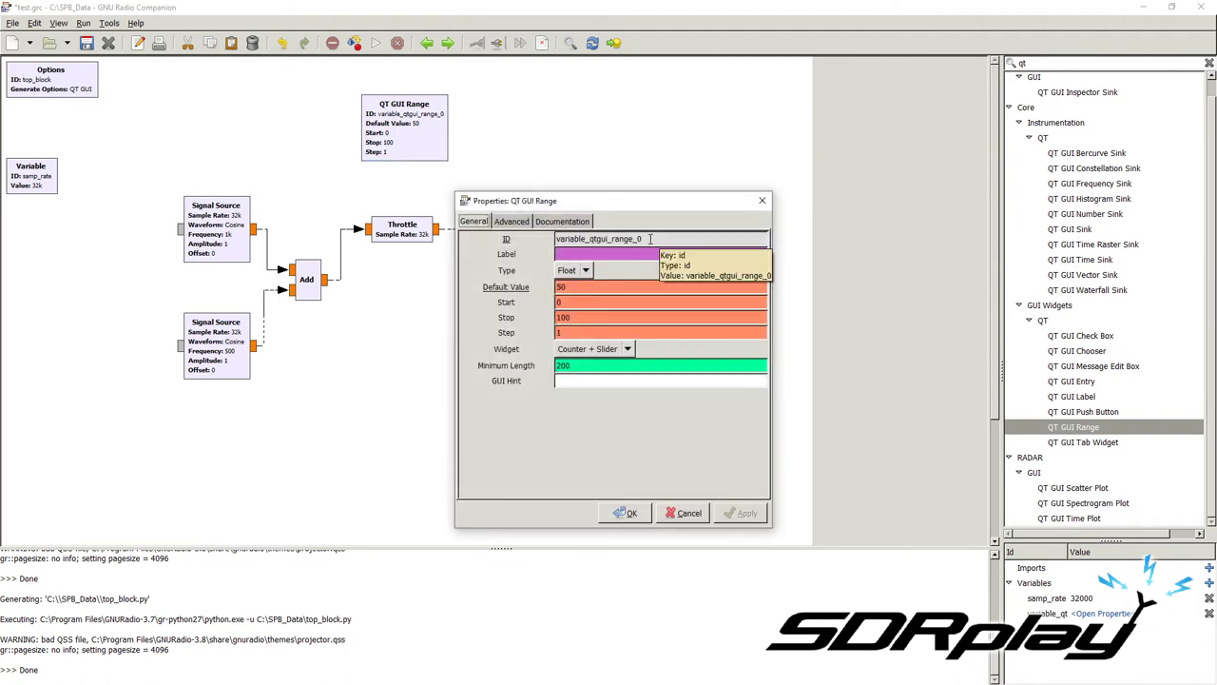
drag(650, 239, 415, 234)
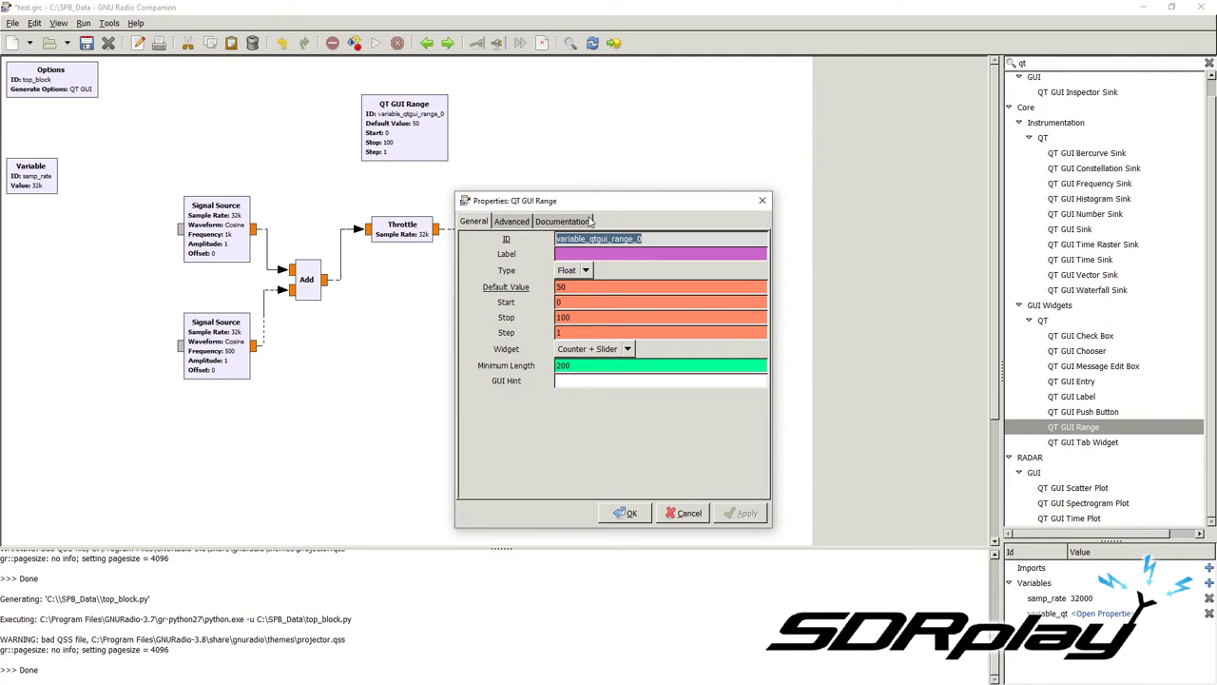
click(671, 251)
click(682, 233)
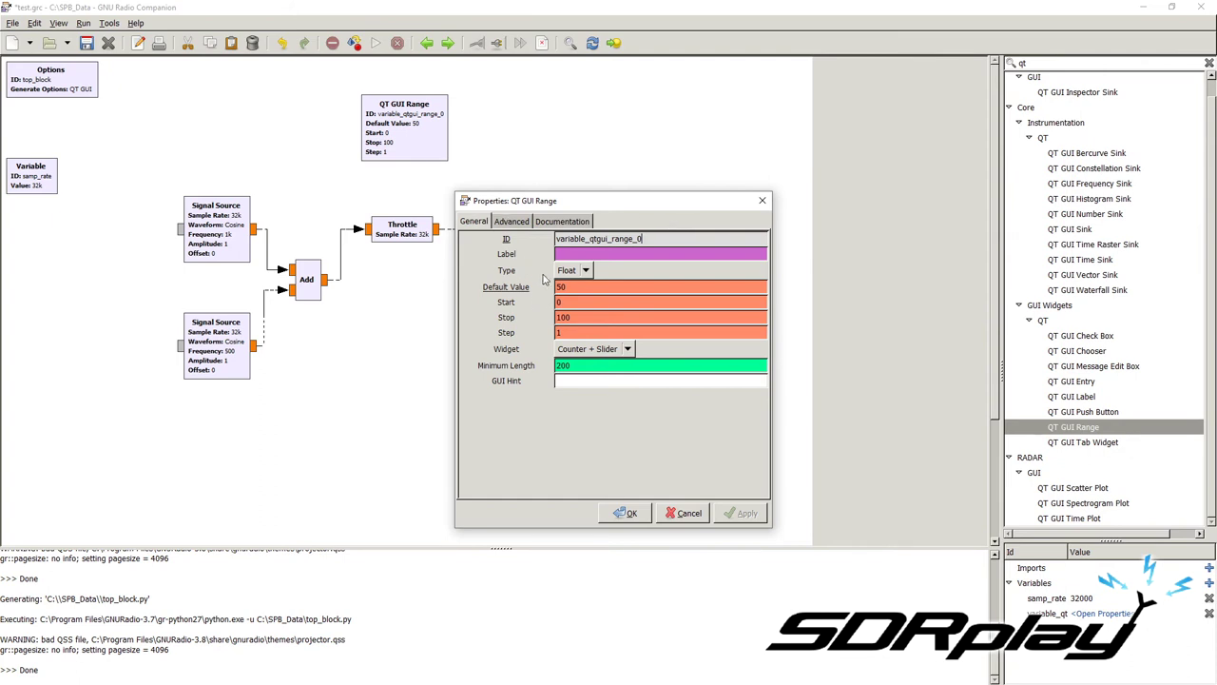
click(582, 249)
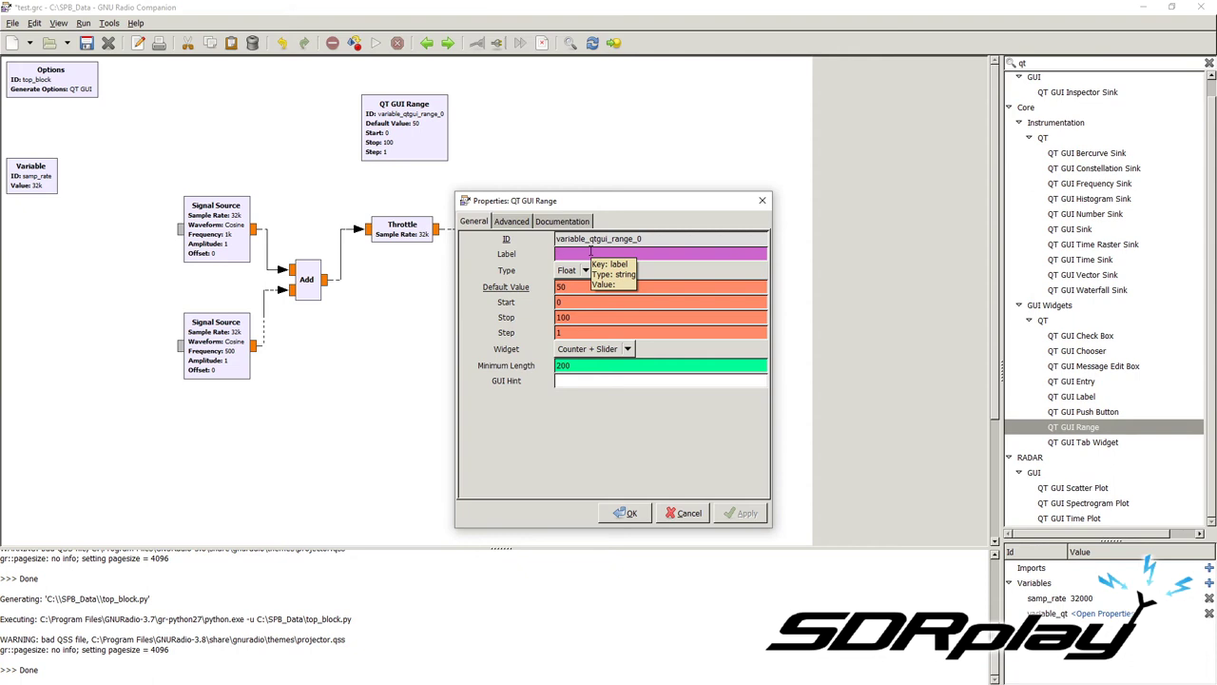
text(Fre)
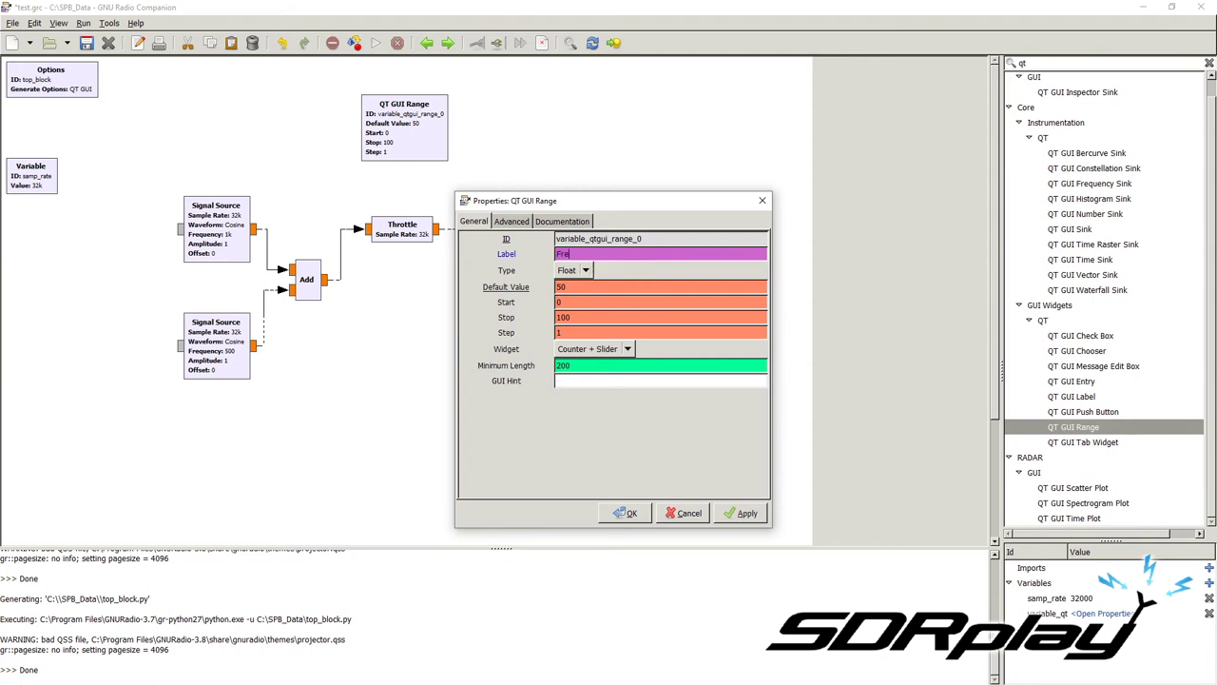
text(quency)
Set the QT GUI Range block's ID to "freq".
key(shift+Tab)
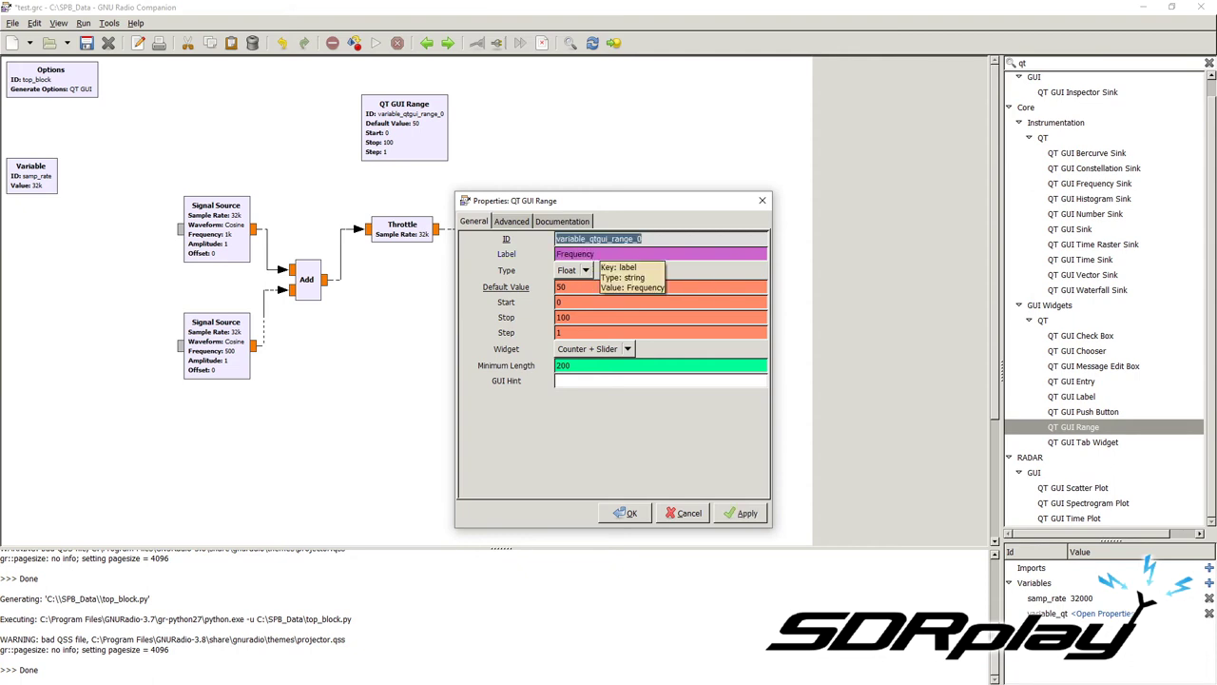
text(frqer)
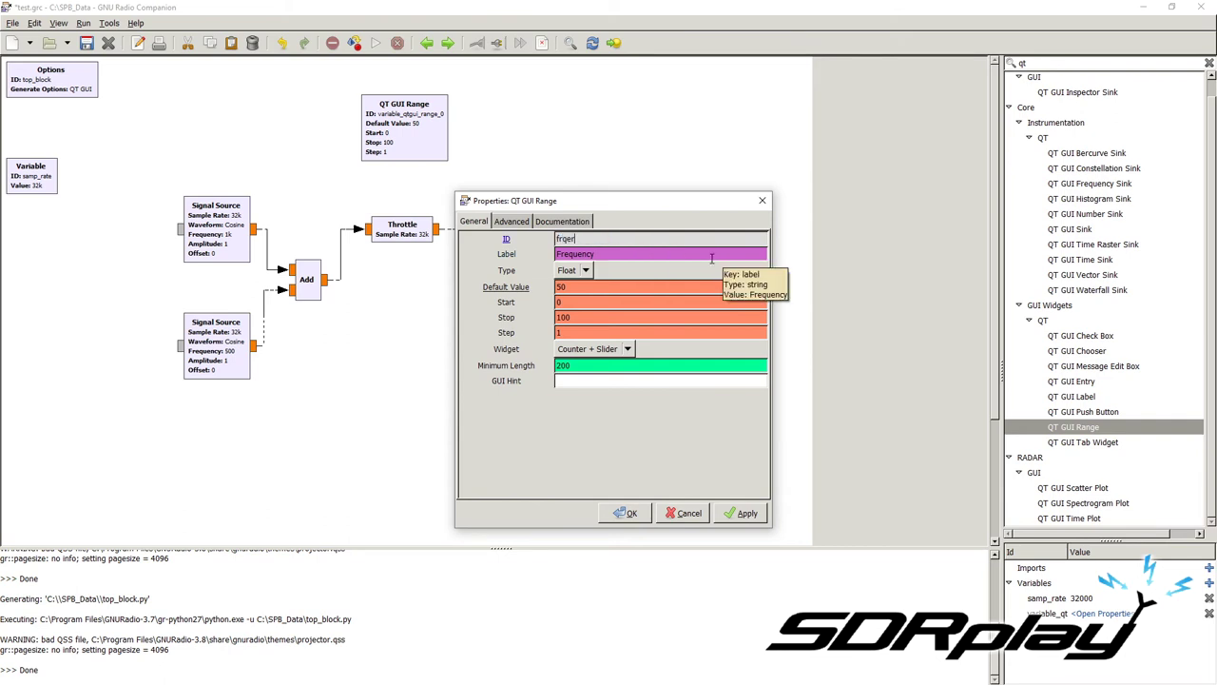
key(BackSpace)
key(BackSpace)
key(BackSpace)
text(eq)
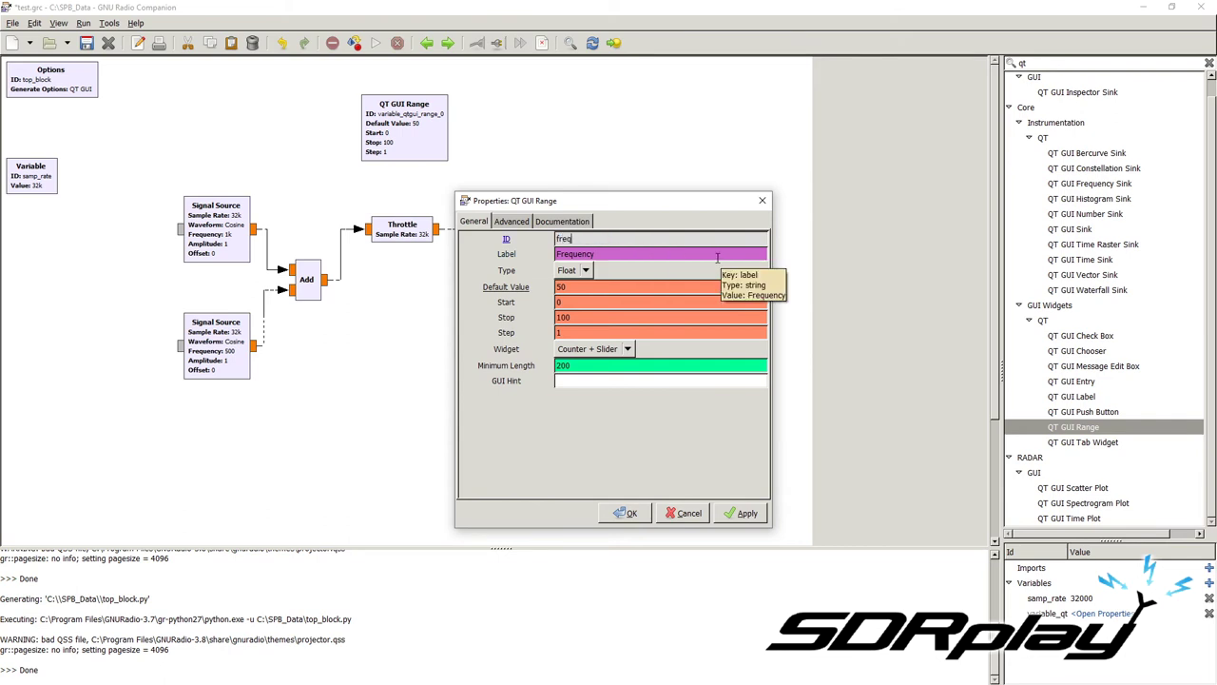
Set the QT GUI Range's Default Value to 1000.
click(619, 283)
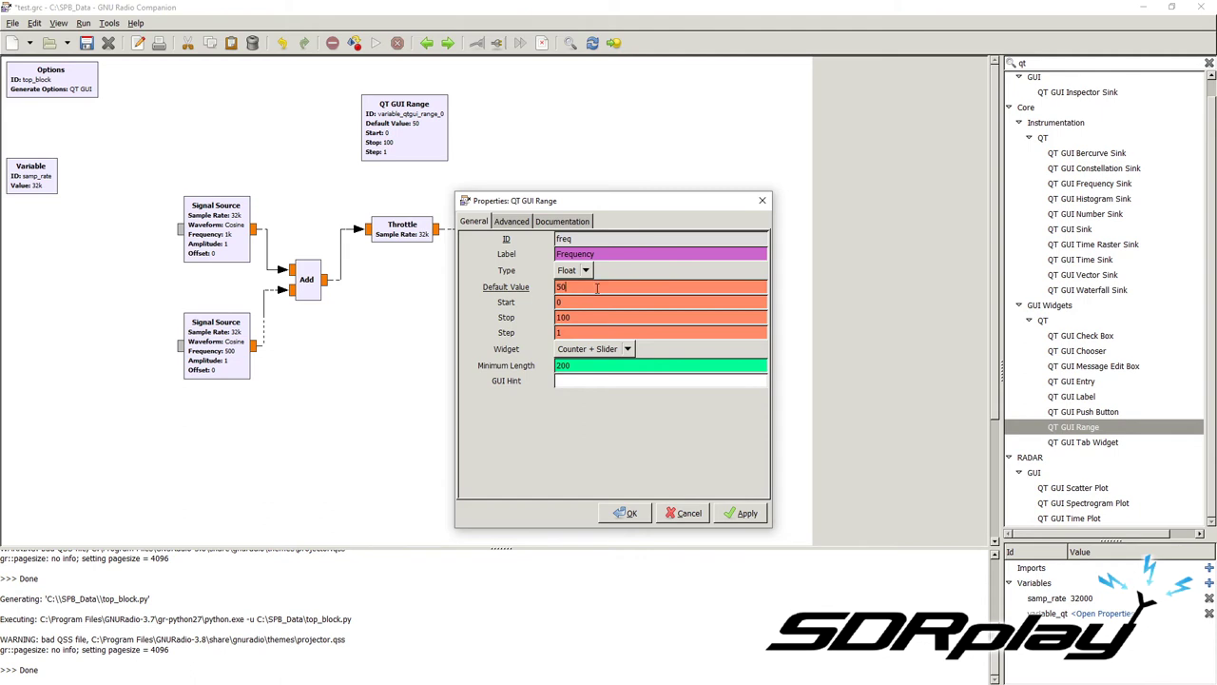
double_click(597, 288)
text(1000)
key(Tab)
key(Tab)
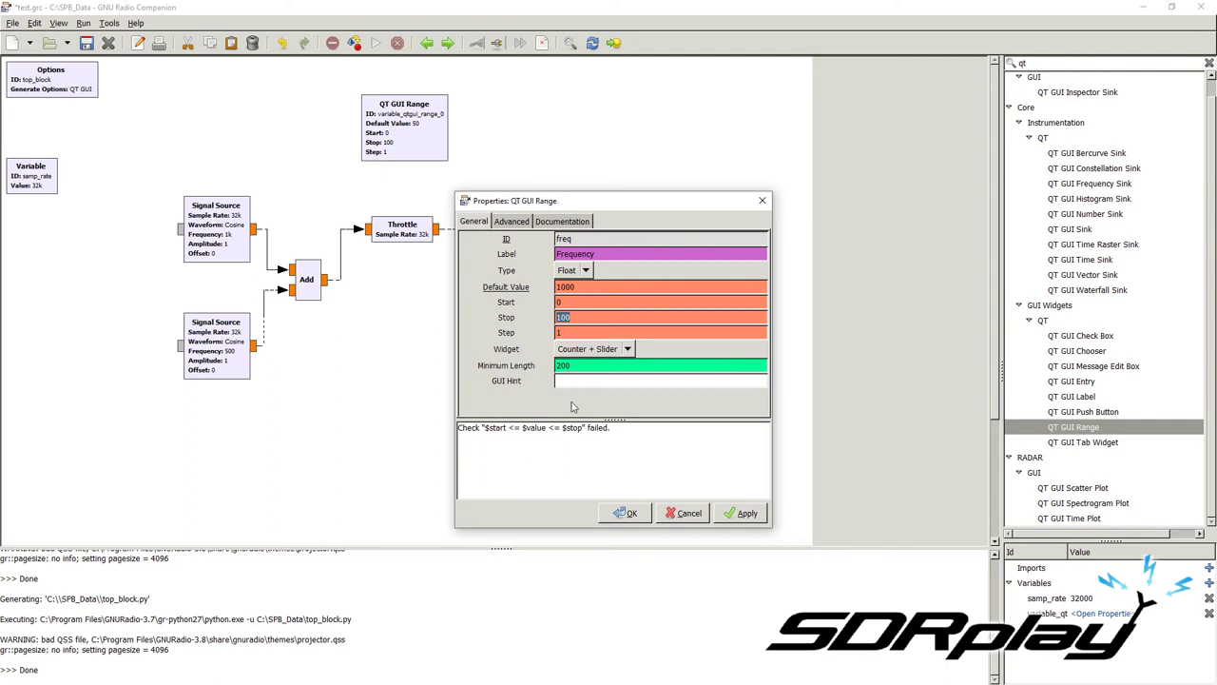
Set the QT GUI Range's Stop value to 10000 and accept the block's properties.
click(580, 321)
double_click(588, 318)
text(10)
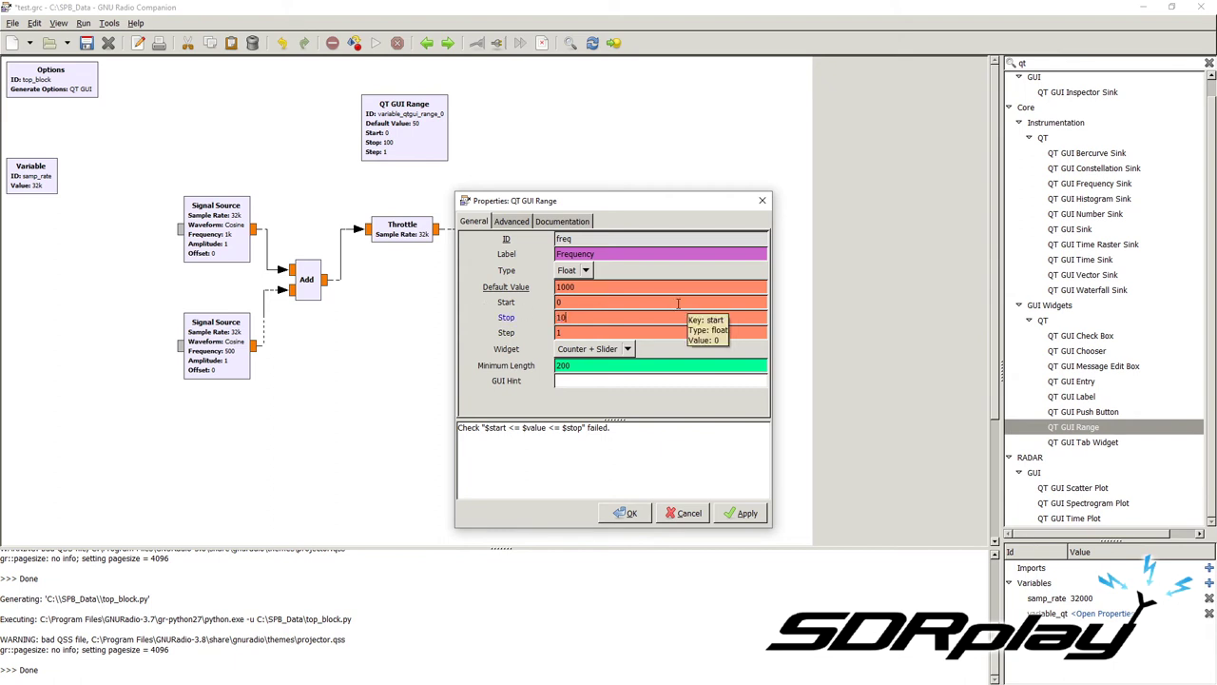
text(000)
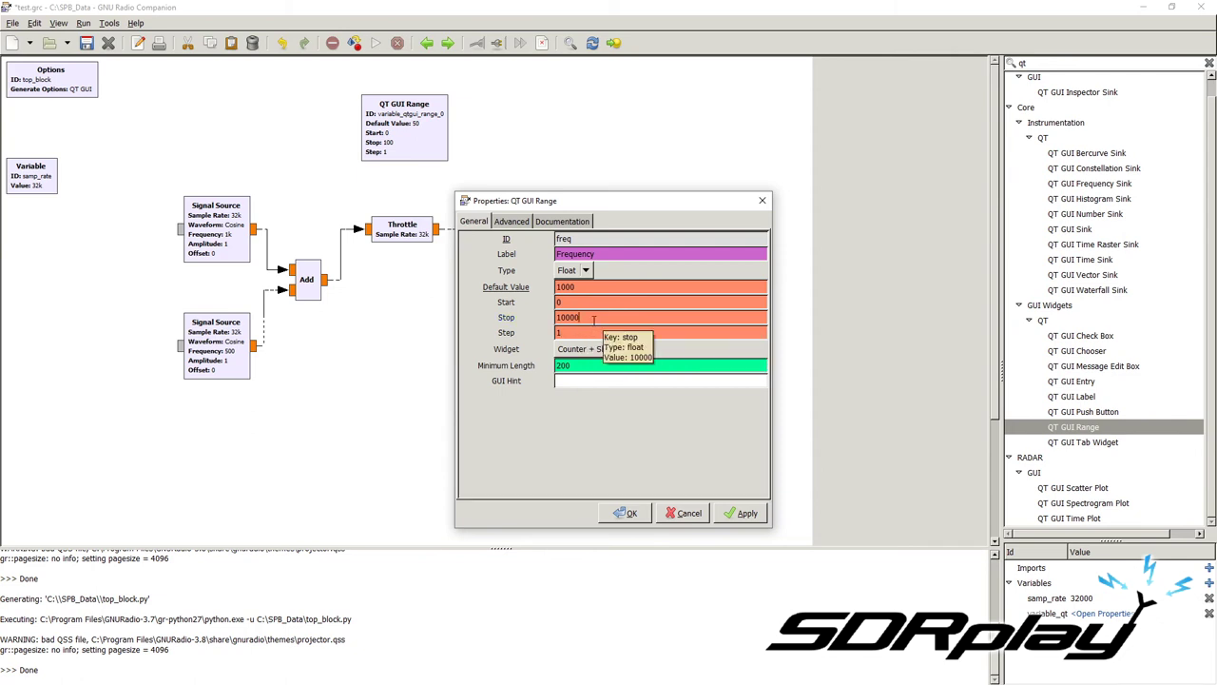
click(576, 332)
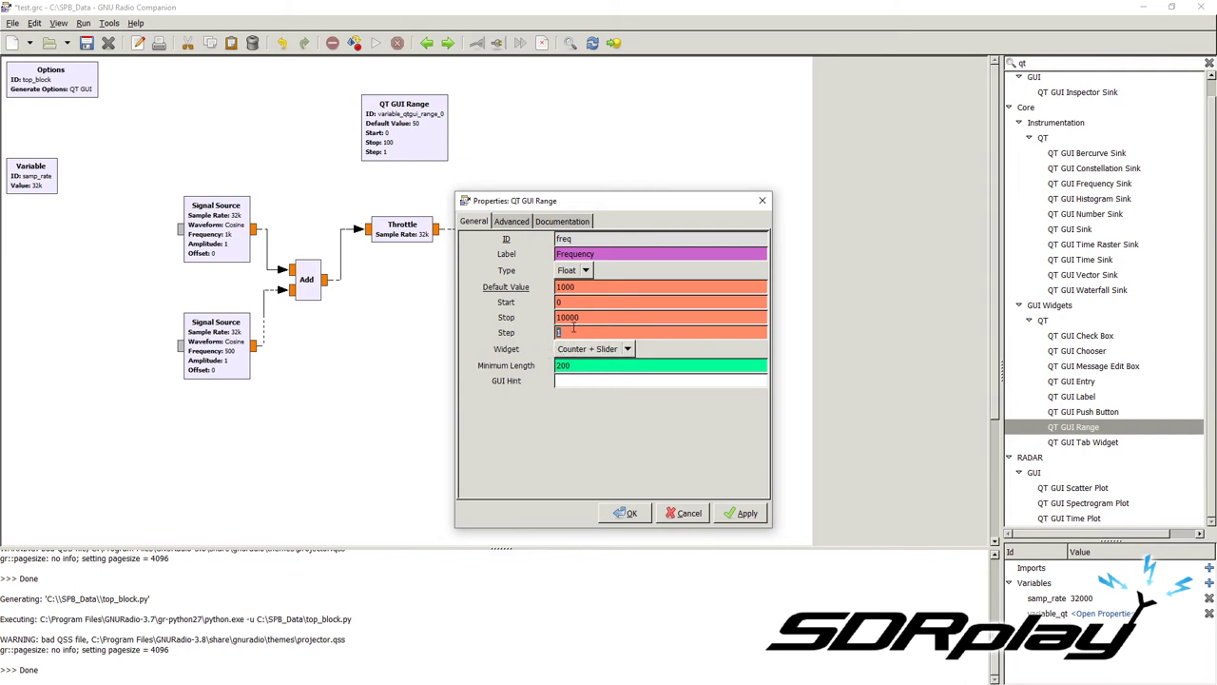
click(624, 512)
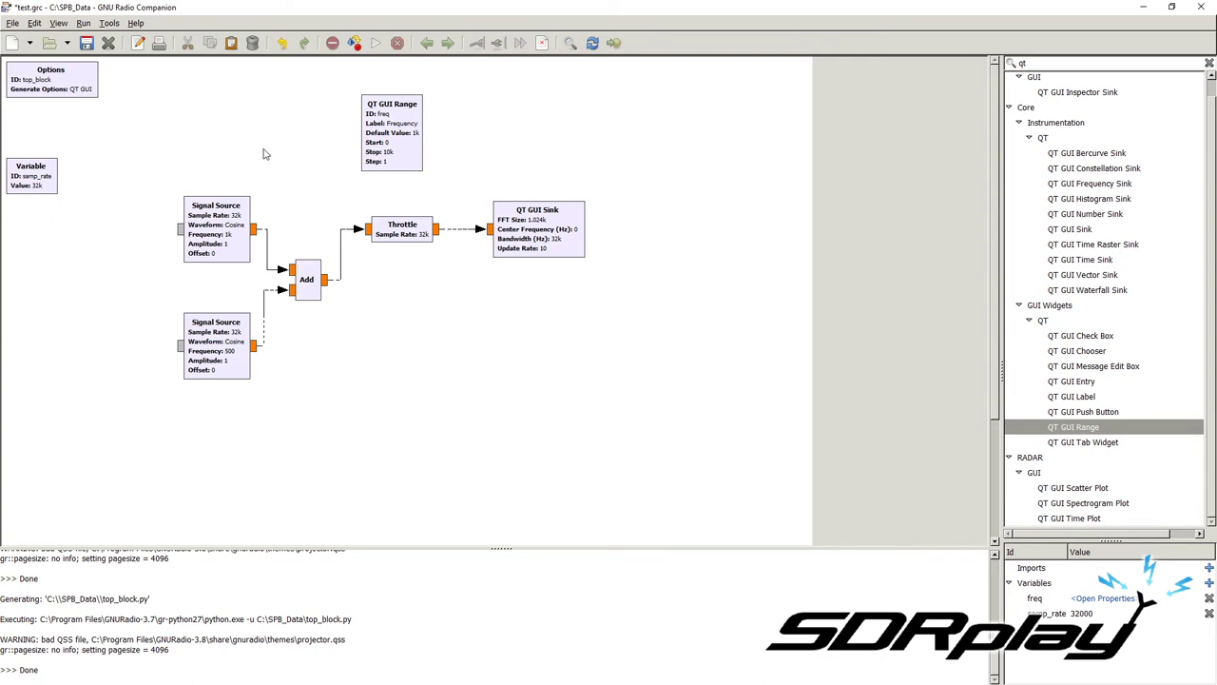
Set the upper Signal Source's Frequency to the variable freq.
double_click(238, 211)
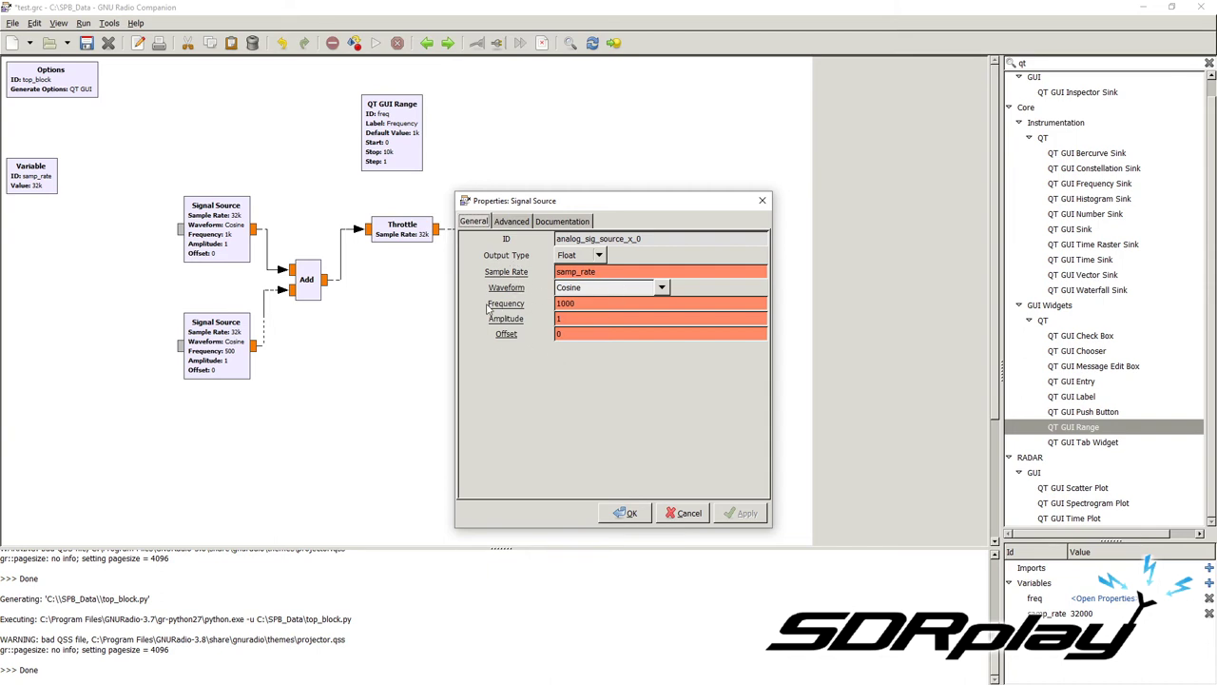
double_click(572, 303)
text(freq)
click(626, 514)
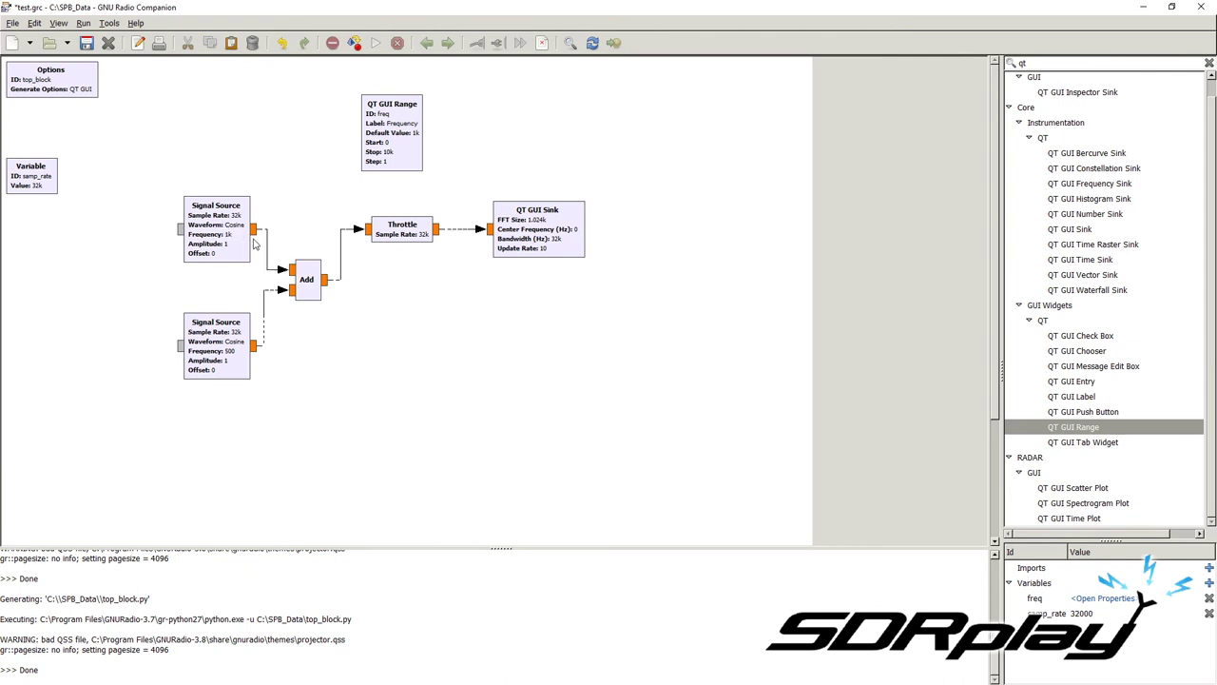
Run the flow graph, raise the Frequency control to about 4617, and show the signal in the Time Domain Display.
click(375, 43)
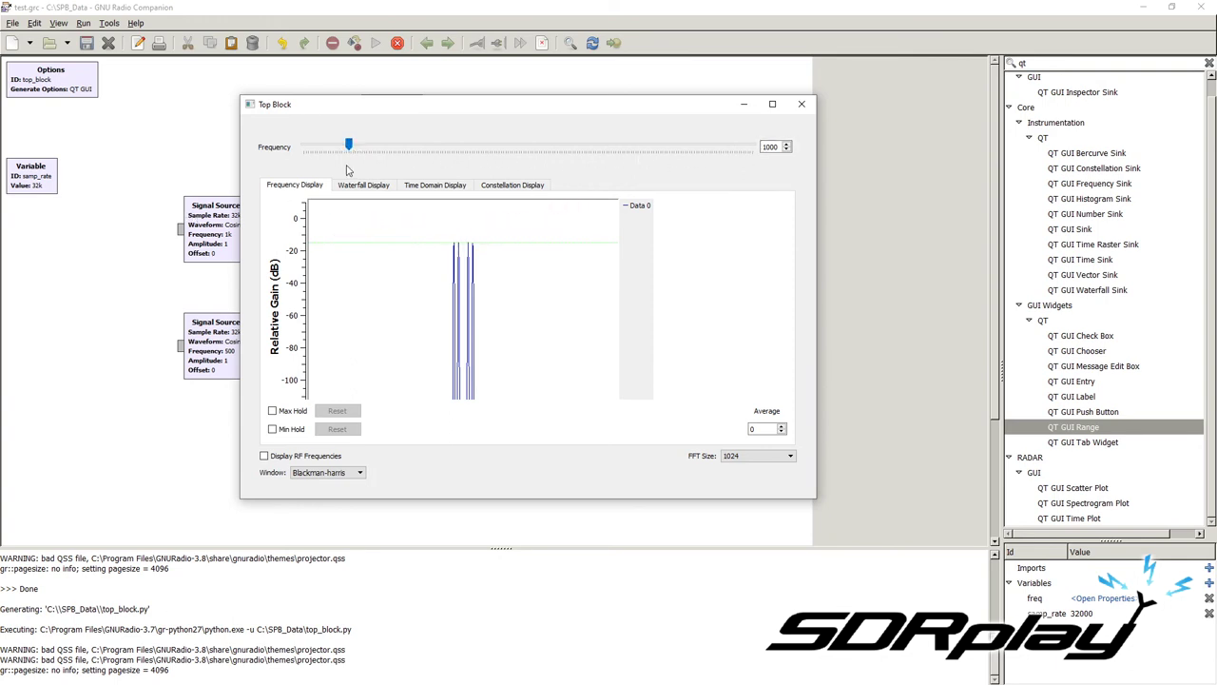
drag(349, 146, 510, 145)
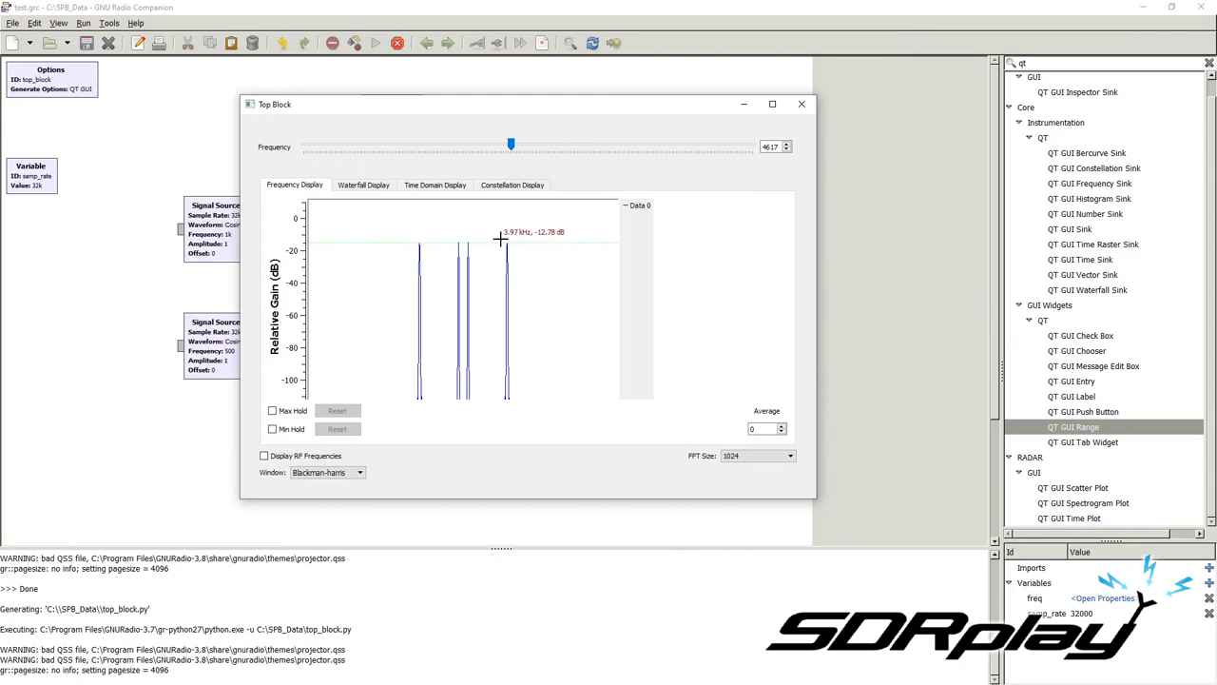
click(429, 185)
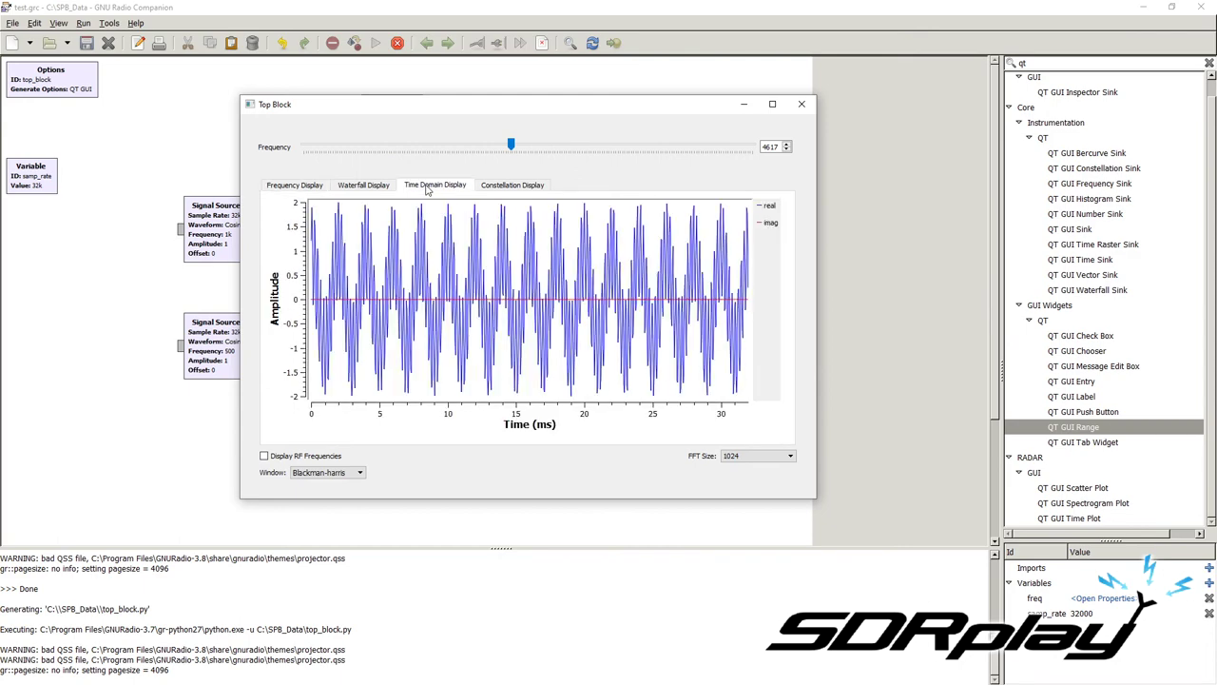
Lower the Frequency control to 500 while viewing the time-domain waveform.
drag(518, 145, 326, 148)
click(787, 149)
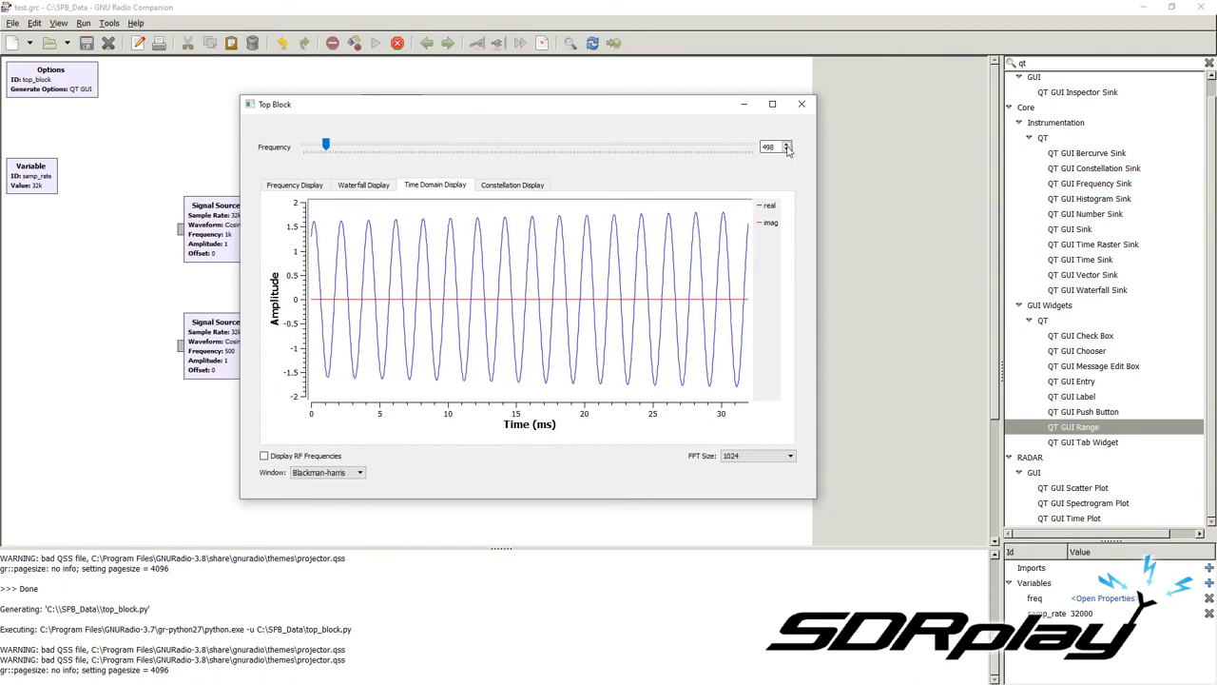
click(787, 144)
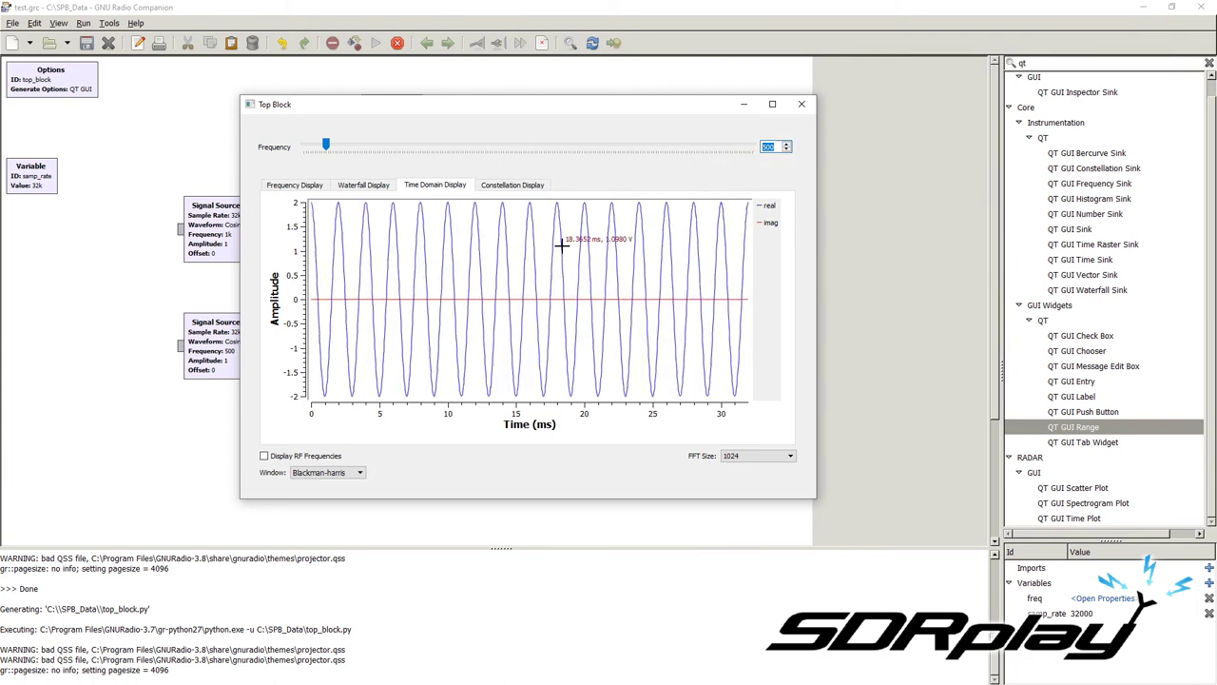
Compare the signal in the Frequency and Time Domain displays at frequencies around 500, and close the output window.
click(296, 185)
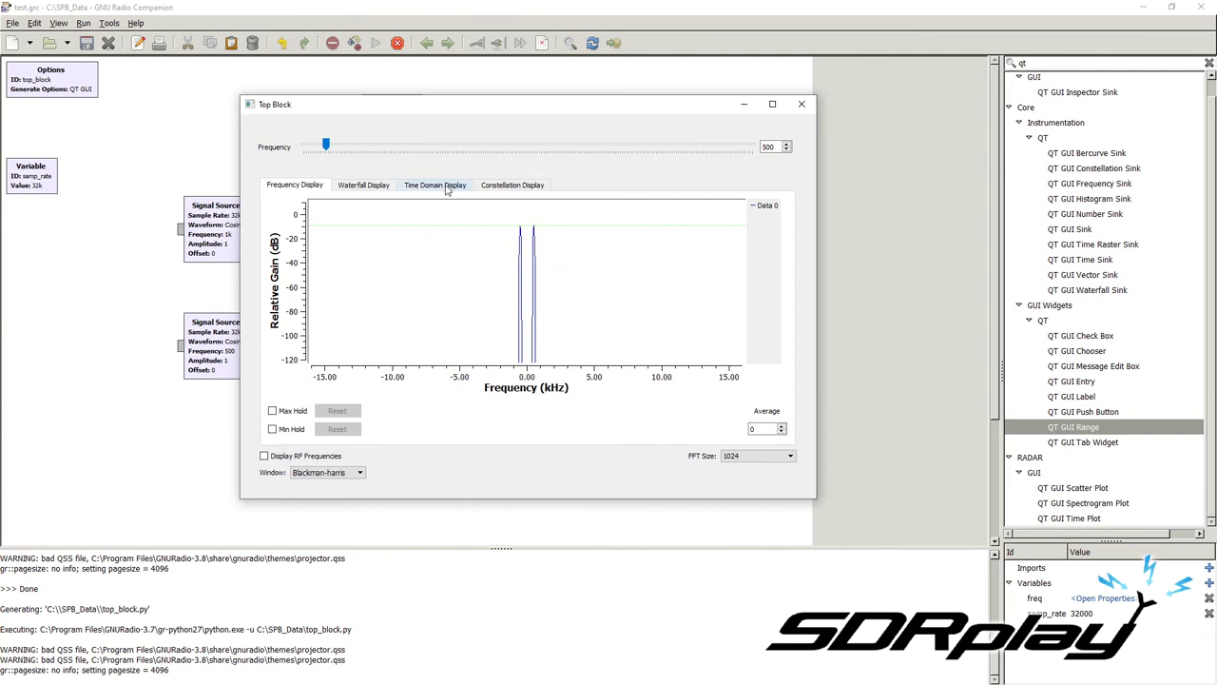
click(414, 185)
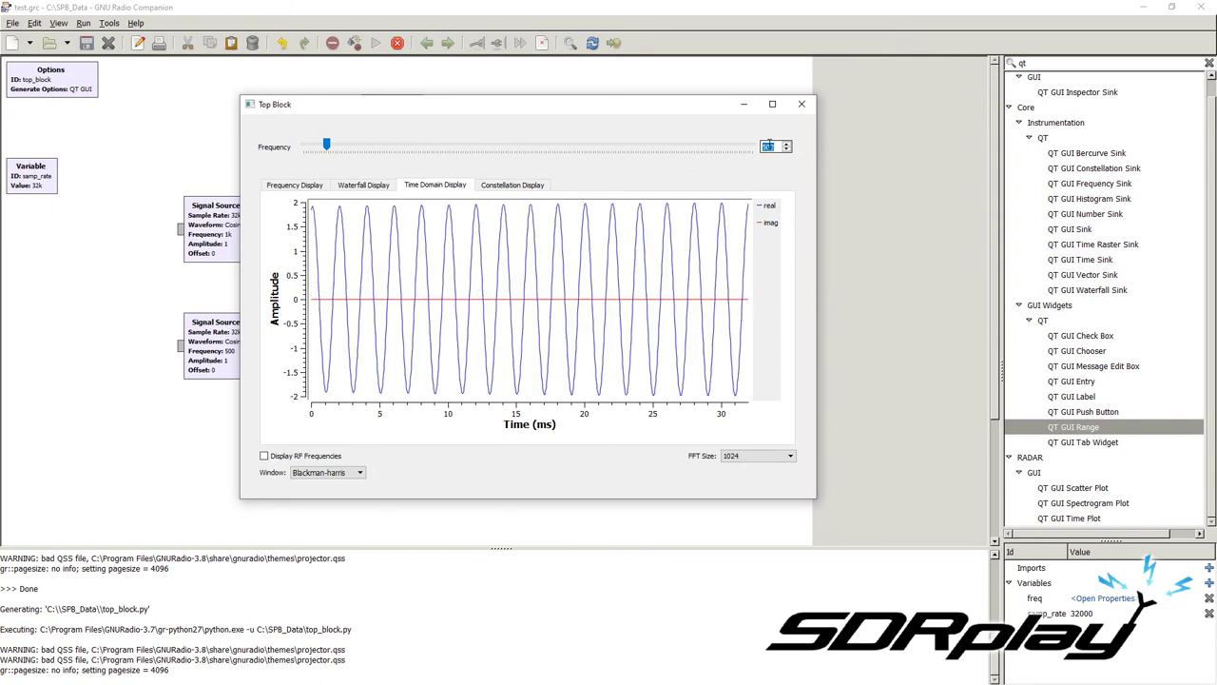
click(295, 184)
drag(522, 221, 569, 364)
right_click(413, 207)
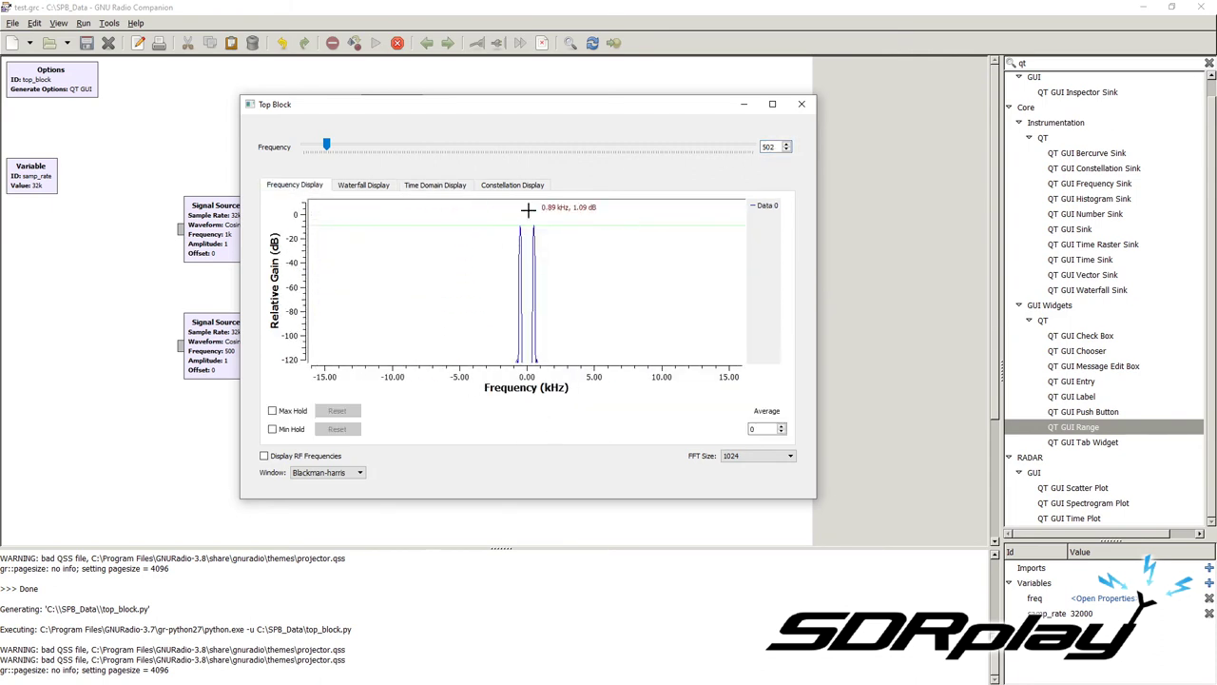
click(802, 105)
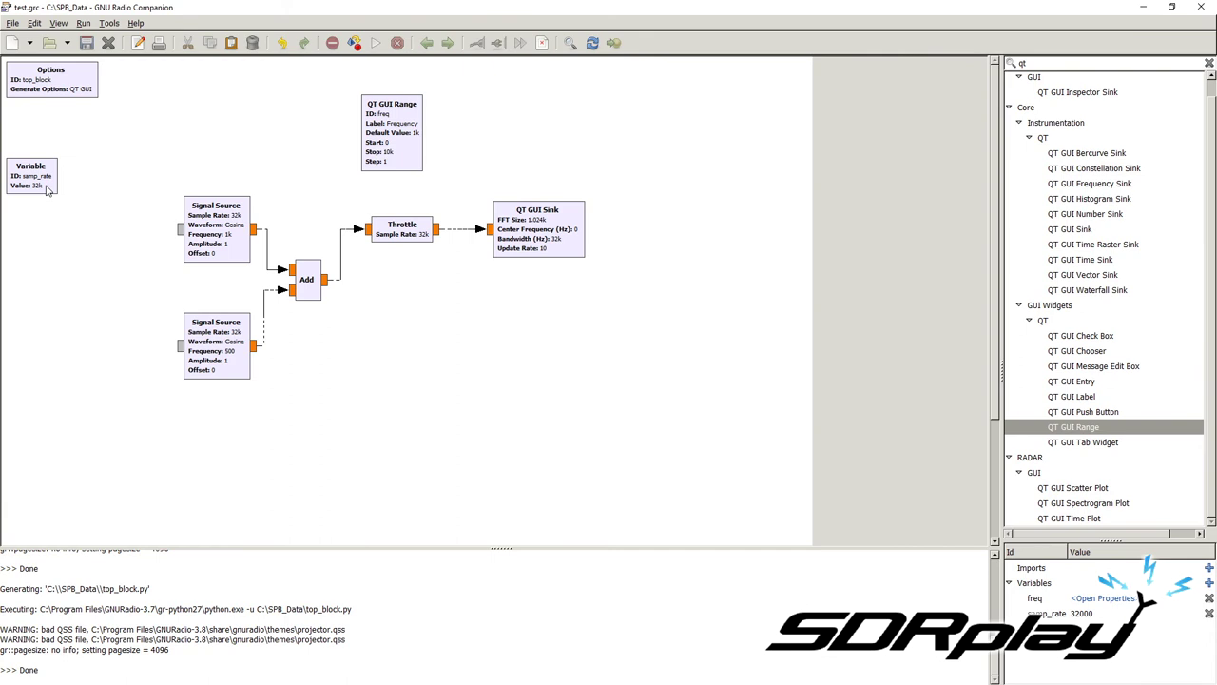
Set the samp_rate variable's value to 320000.
double_click(54, 186)
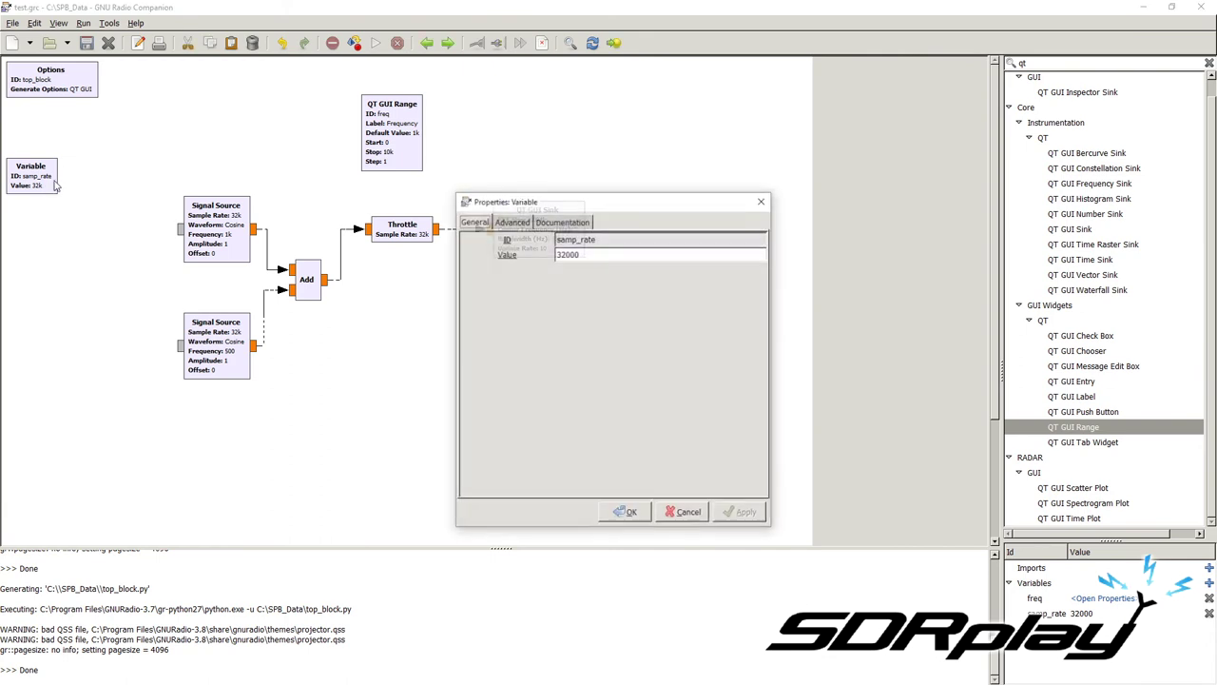
drag(716, 207, 824, 159)
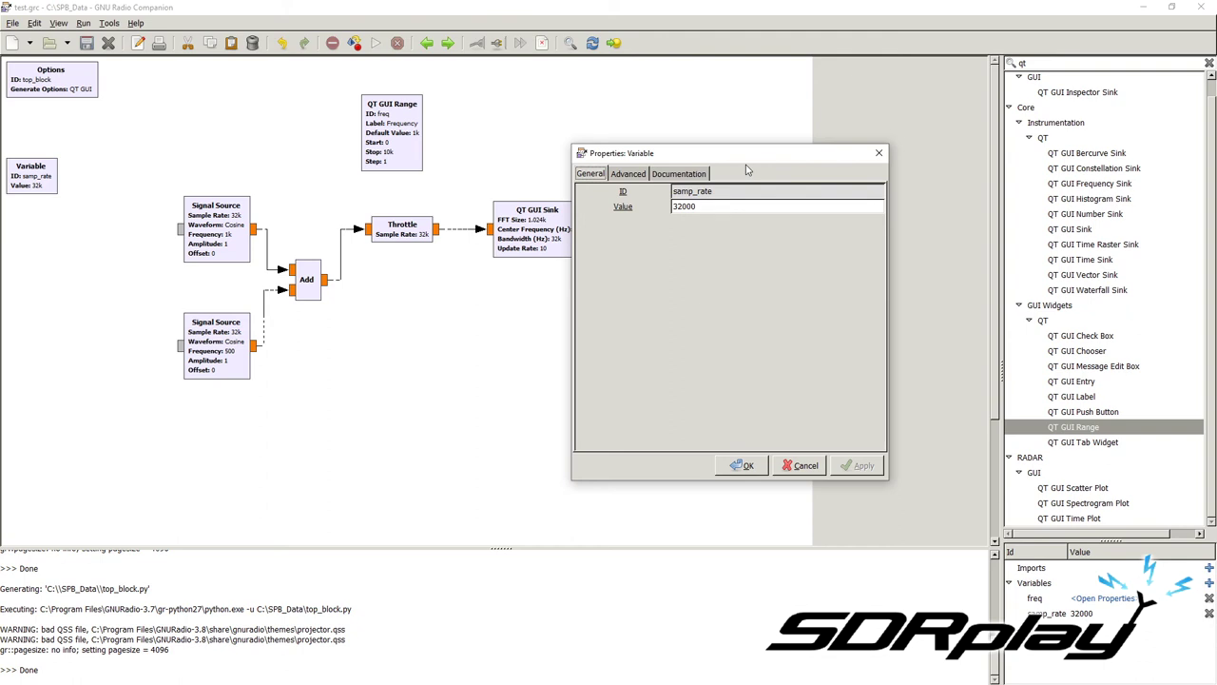
click(711, 208)
text(0)
click(748, 463)
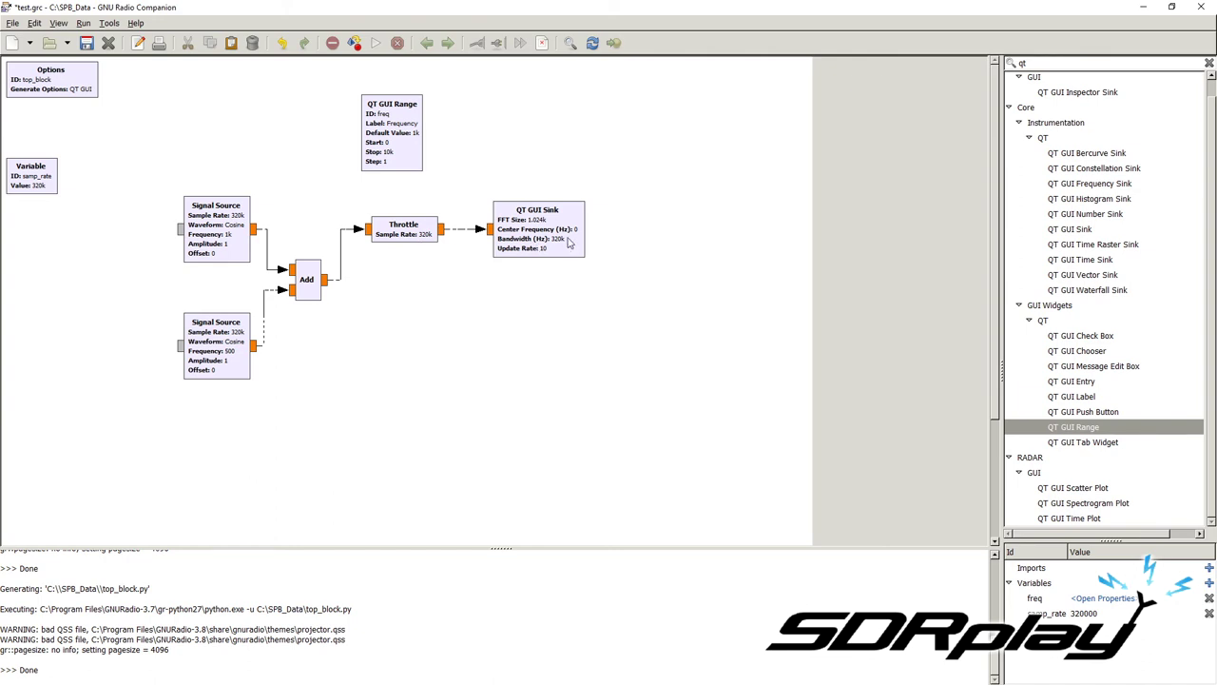
Run the flow graph at the new sample rate and enlarge the output window slightly to show the full frequency plot.
click(375, 43)
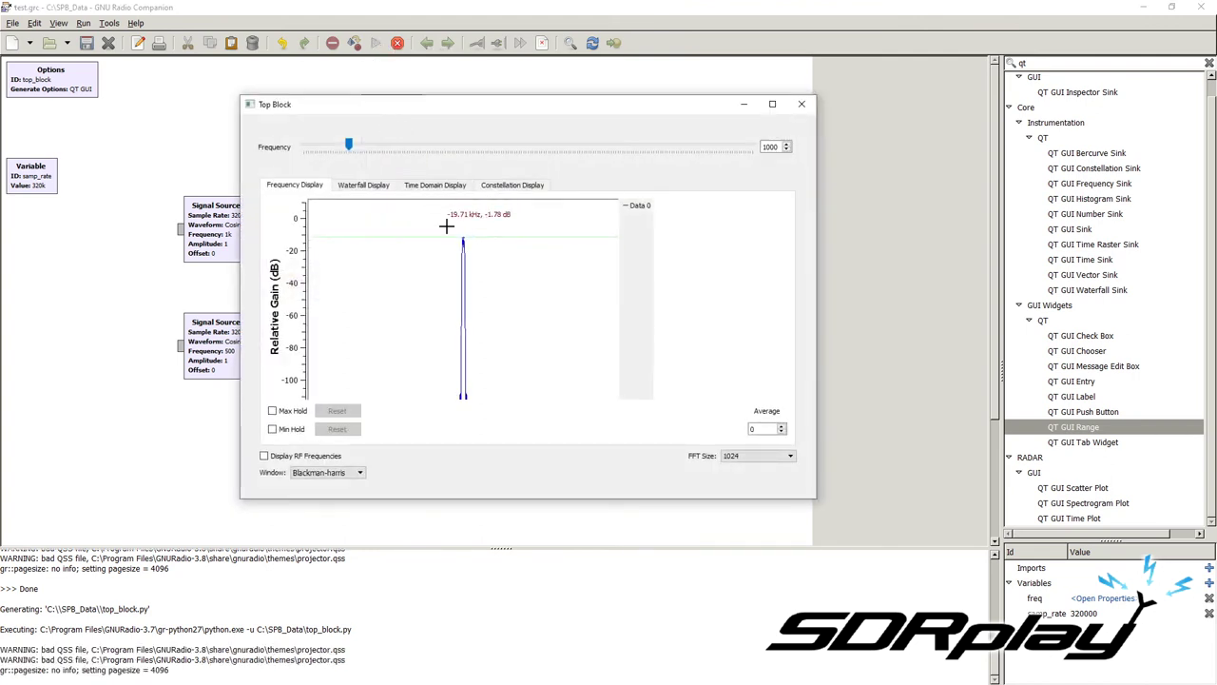
drag(445, 218, 505, 457)
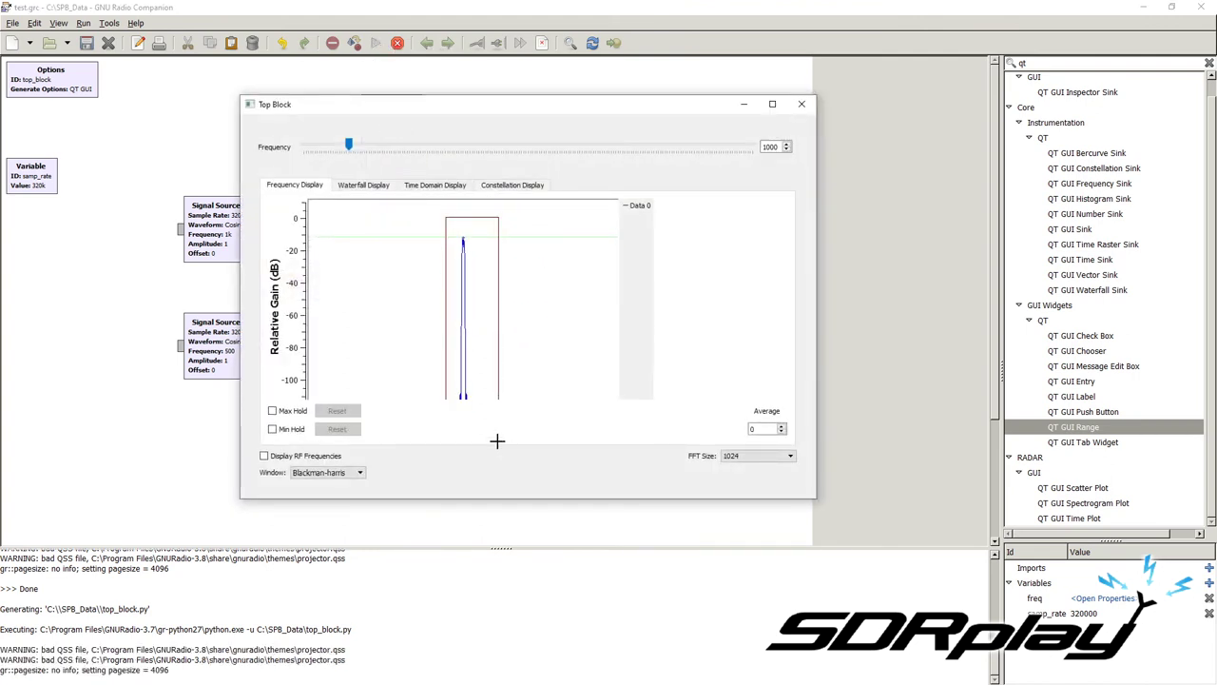
drag(452, 220, 454, 223)
right_click(454, 222)
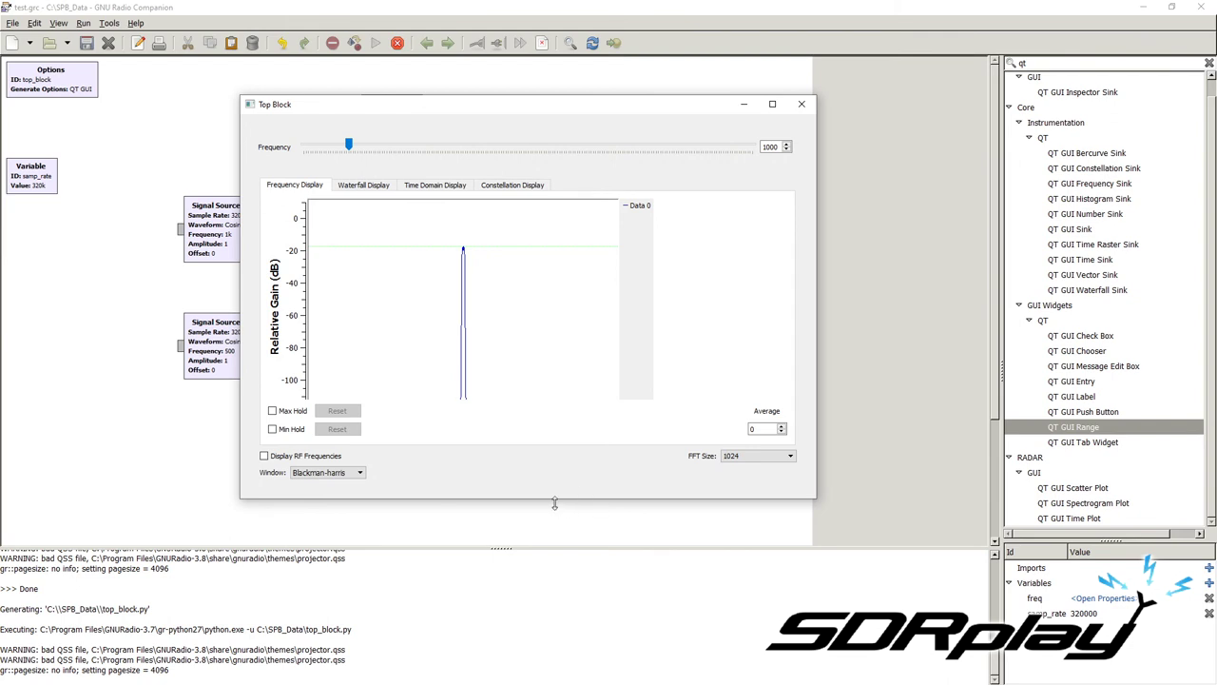
drag(554, 503, 553, 507)
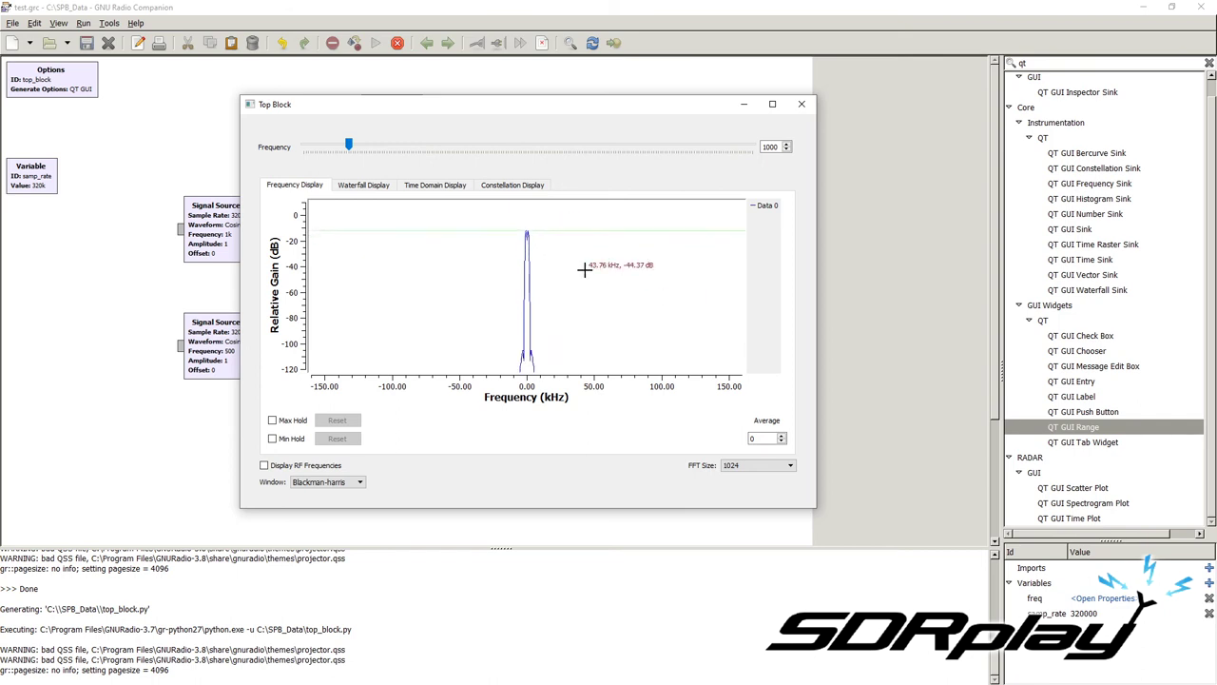
Set the frequency display's FFT Size to 8192 and magnify the peaks around 0 kHz.
drag(500, 220, 583, 375)
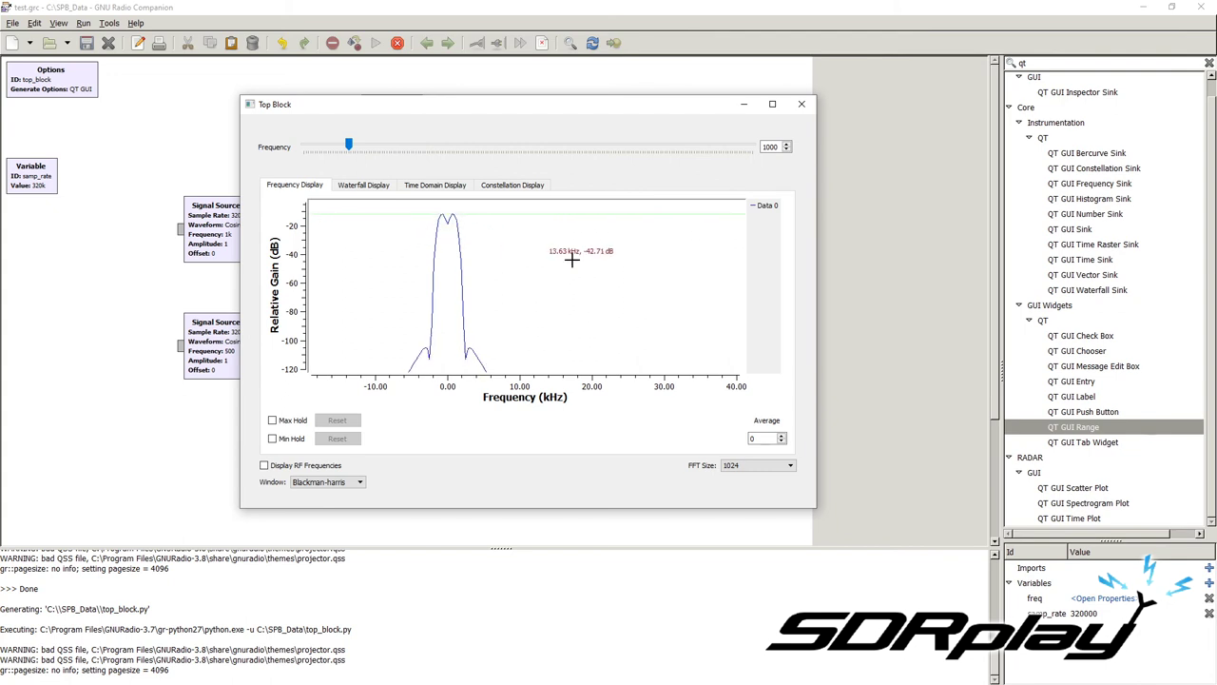
click(765, 468)
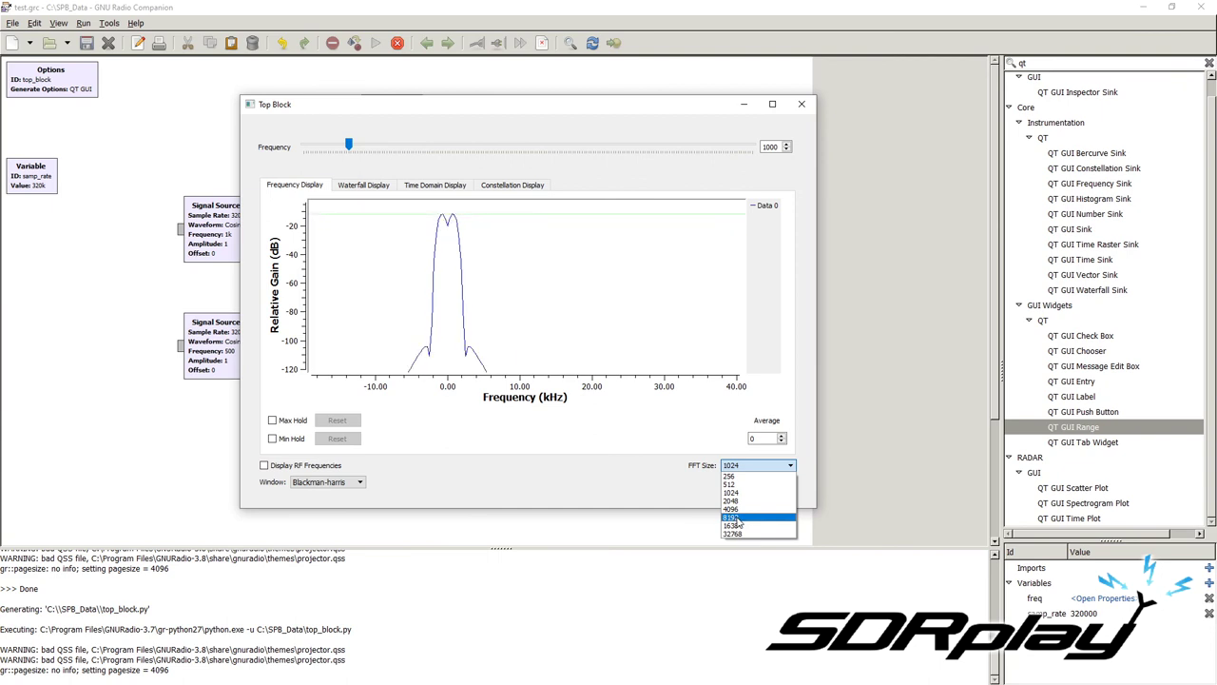
click(737, 521)
drag(506, 220, 569, 438)
drag(427, 245, 489, 407)
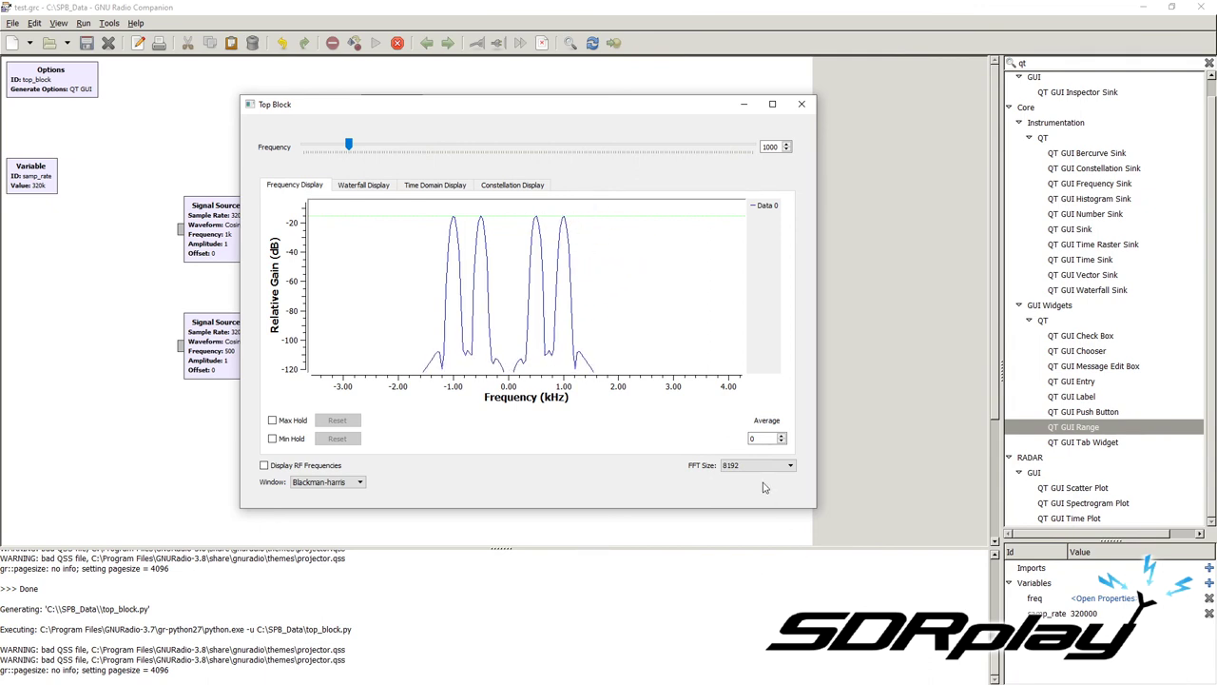
Compare the Waterfall Display at FFT Size 1024 and FFT Size 8192, ending on 8192.
click(361, 185)
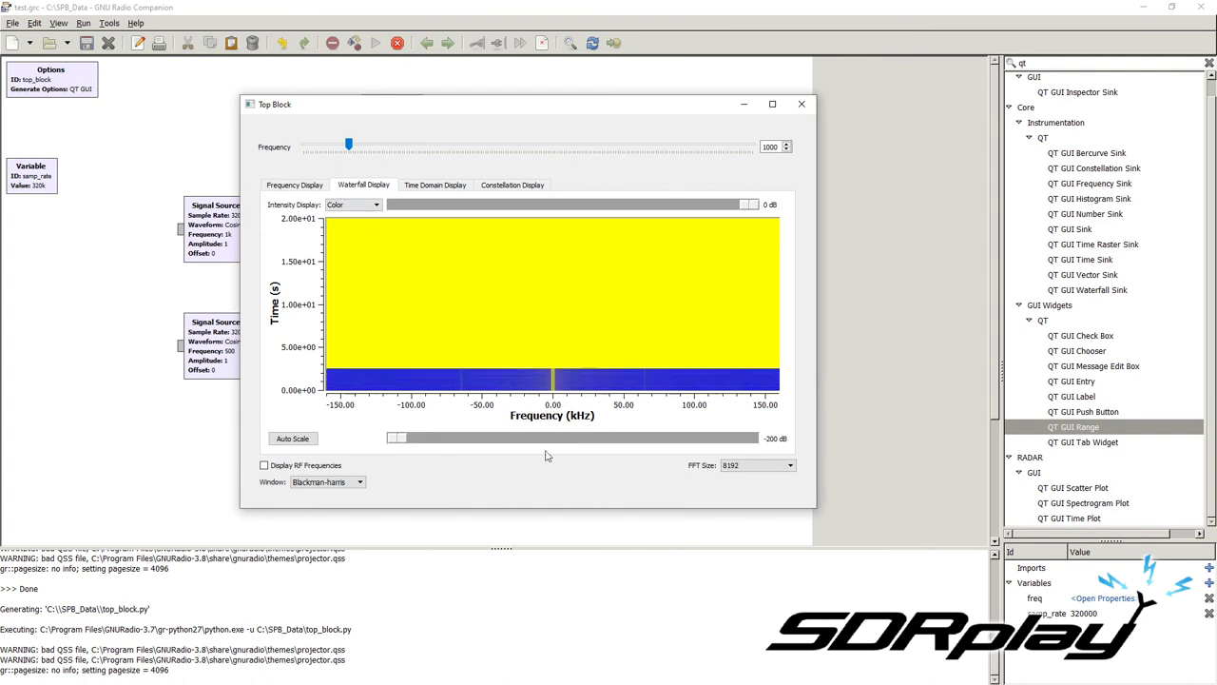
click(732, 466)
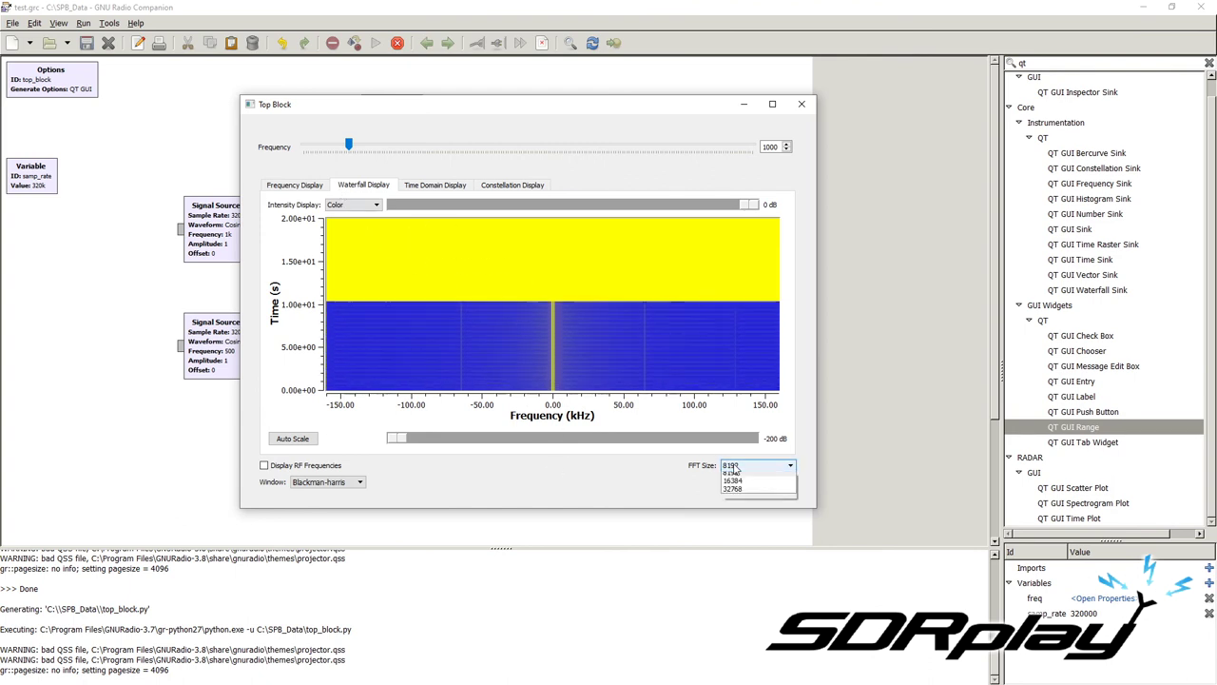
click(740, 501)
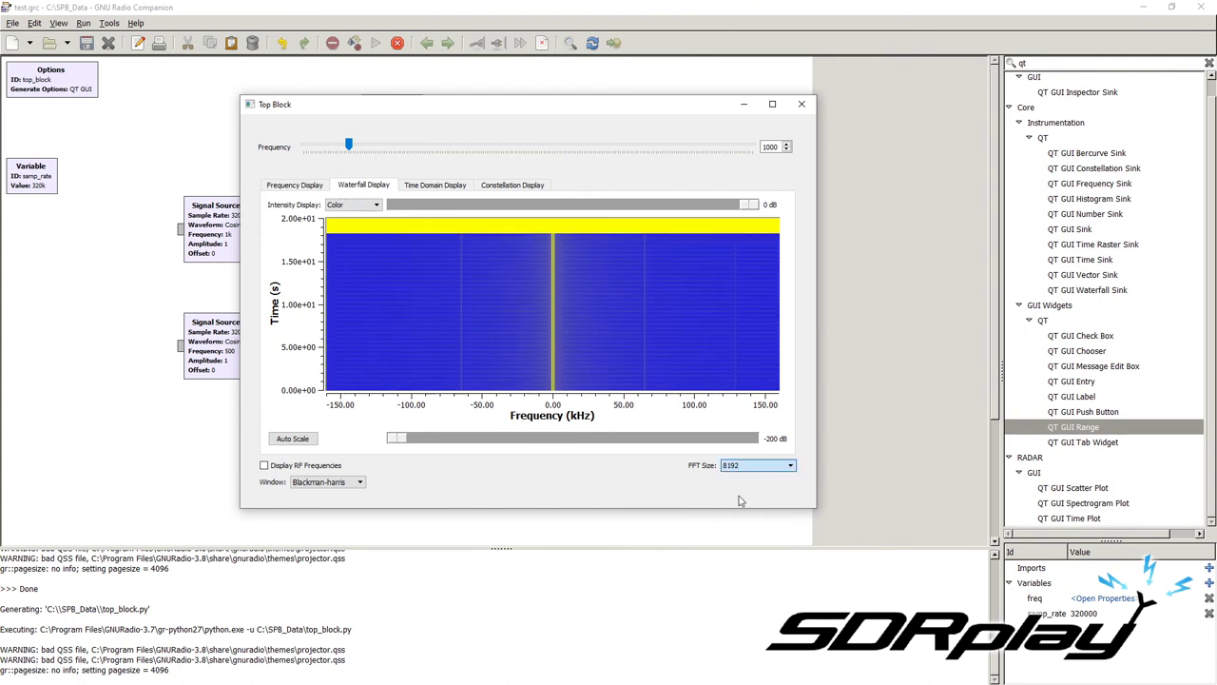
key(Up)
key(Up)
key(Up)
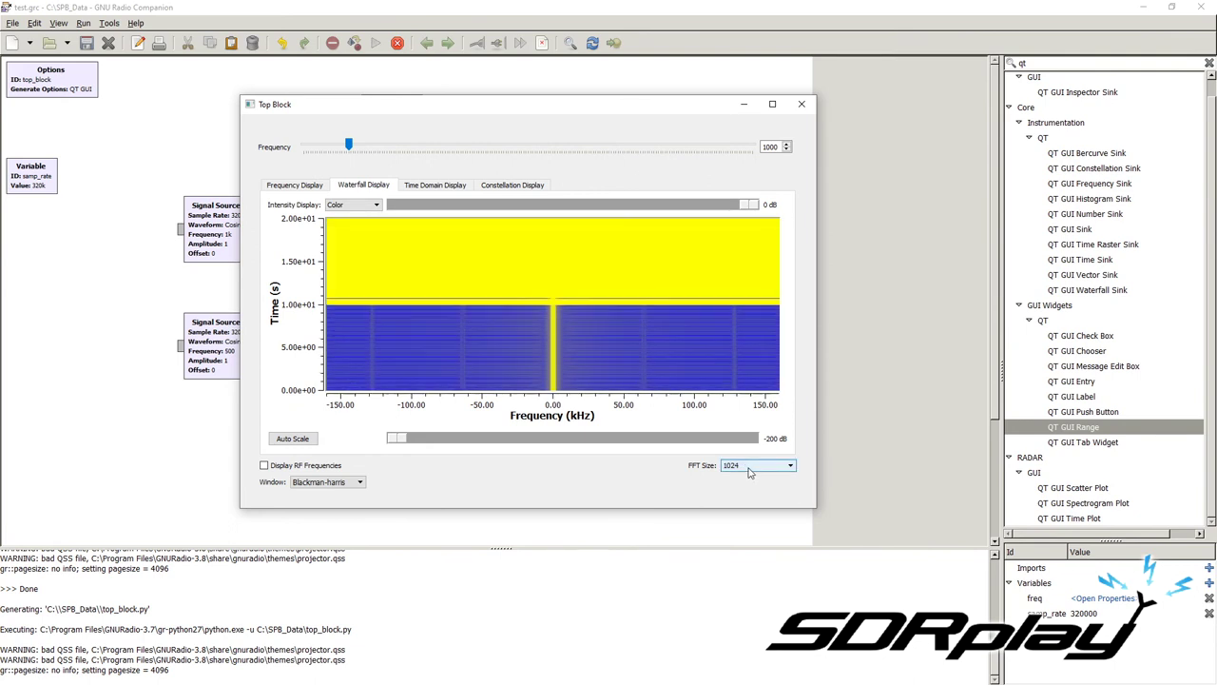
click(749, 466)
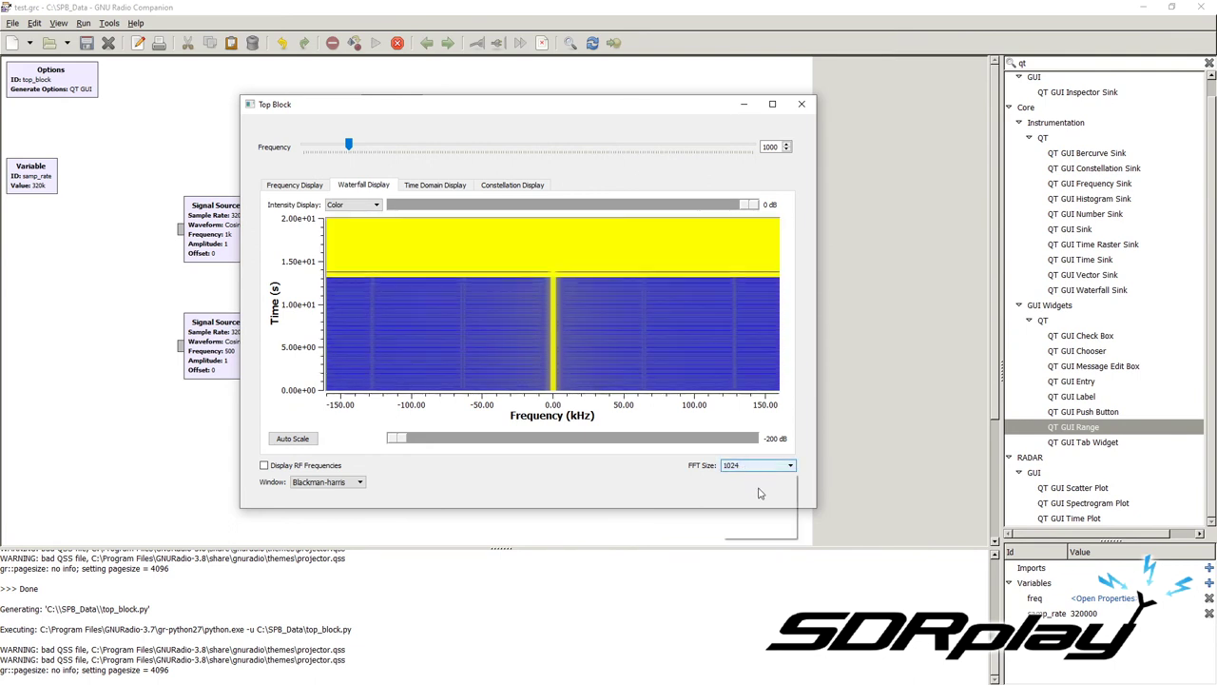
click(758, 514)
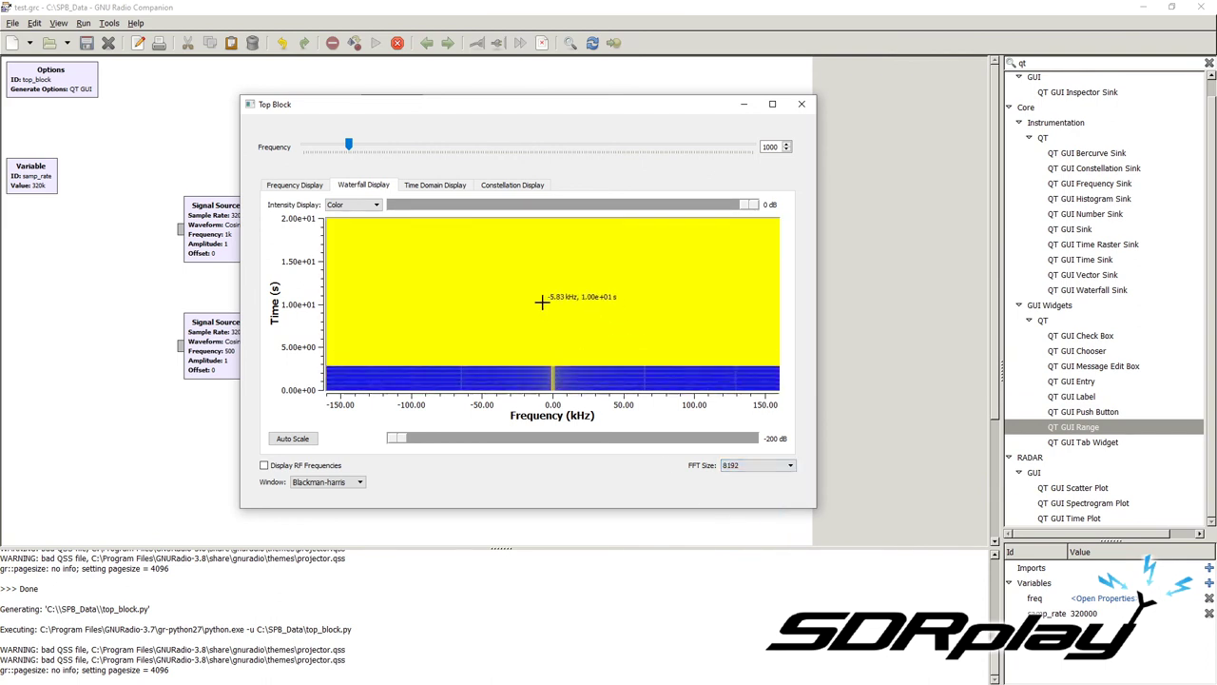
Magnify the waterfall's signal lines around 0 kHz twice, and step back one magnification level.
drag(528, 283, 568, 388)
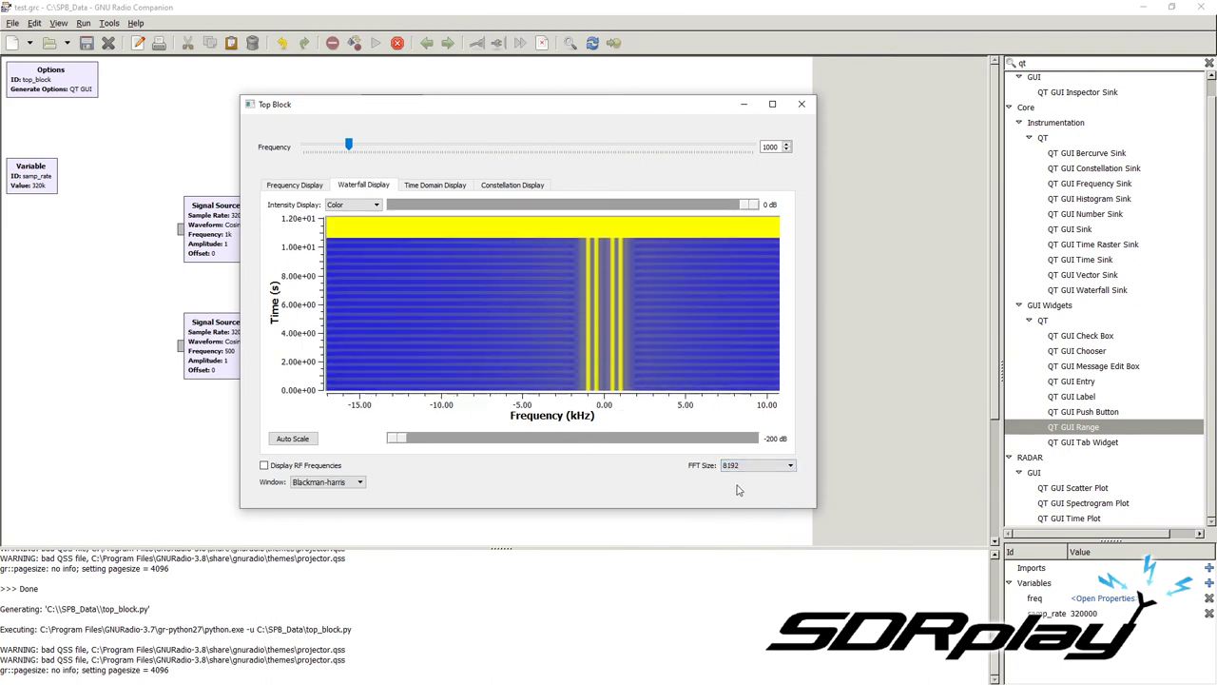
drag(599, 254, 643, 456)
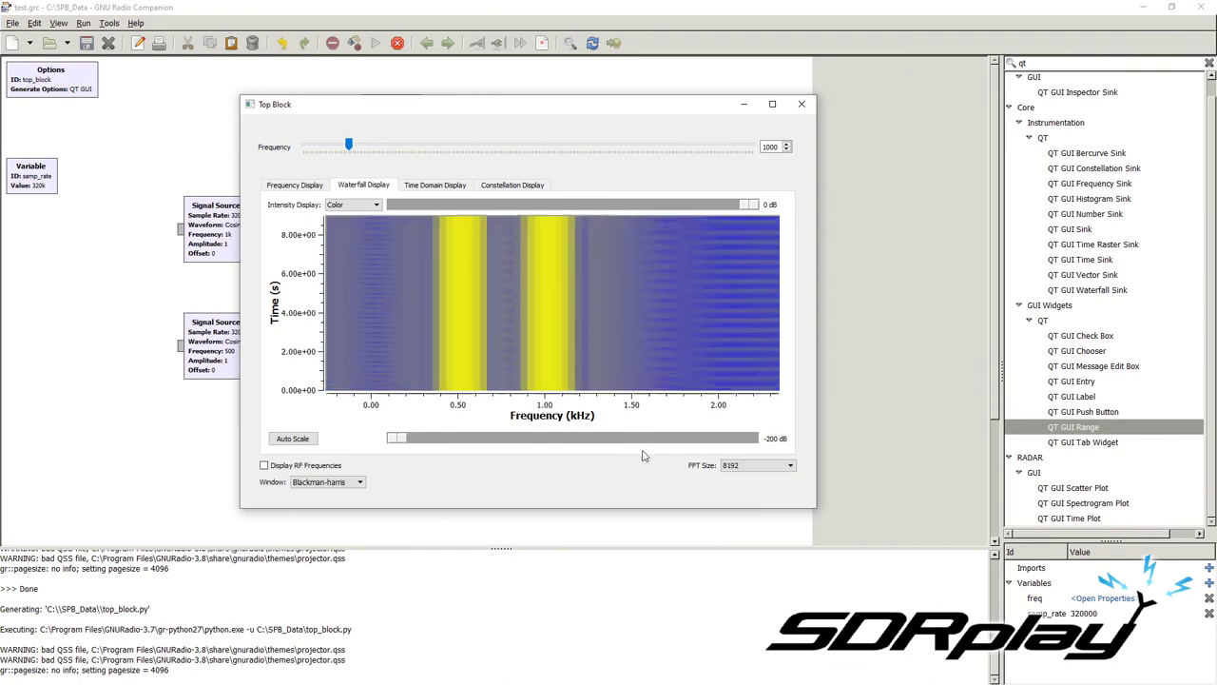
right_click(456, 302)
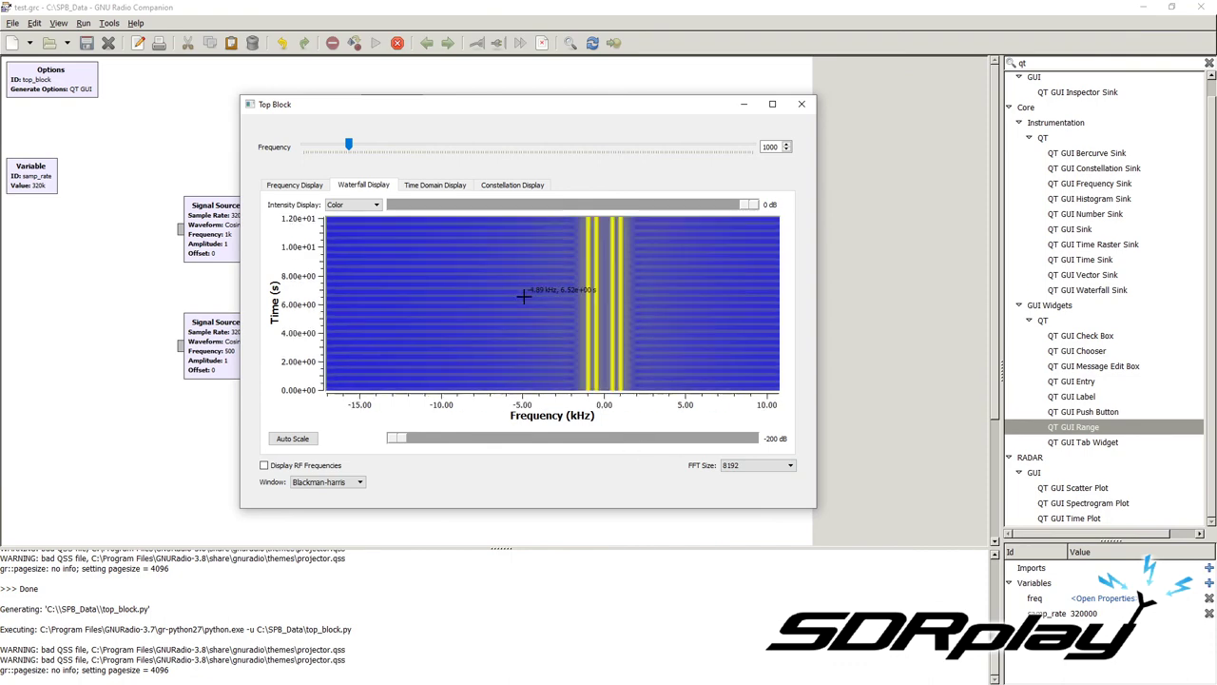
Check the Time Domain Display, reset and magnify the Frequency Display around the 1 kHz peak, and stop the flow graph.
click(427, 186)
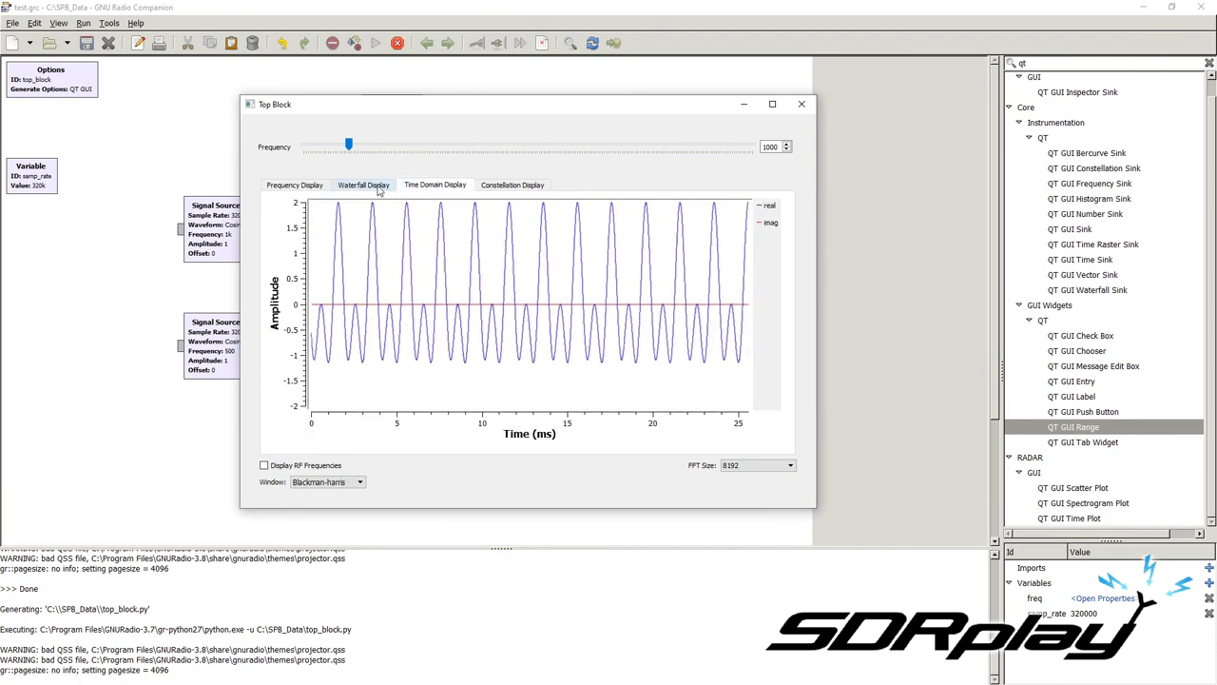
click(314, 187)
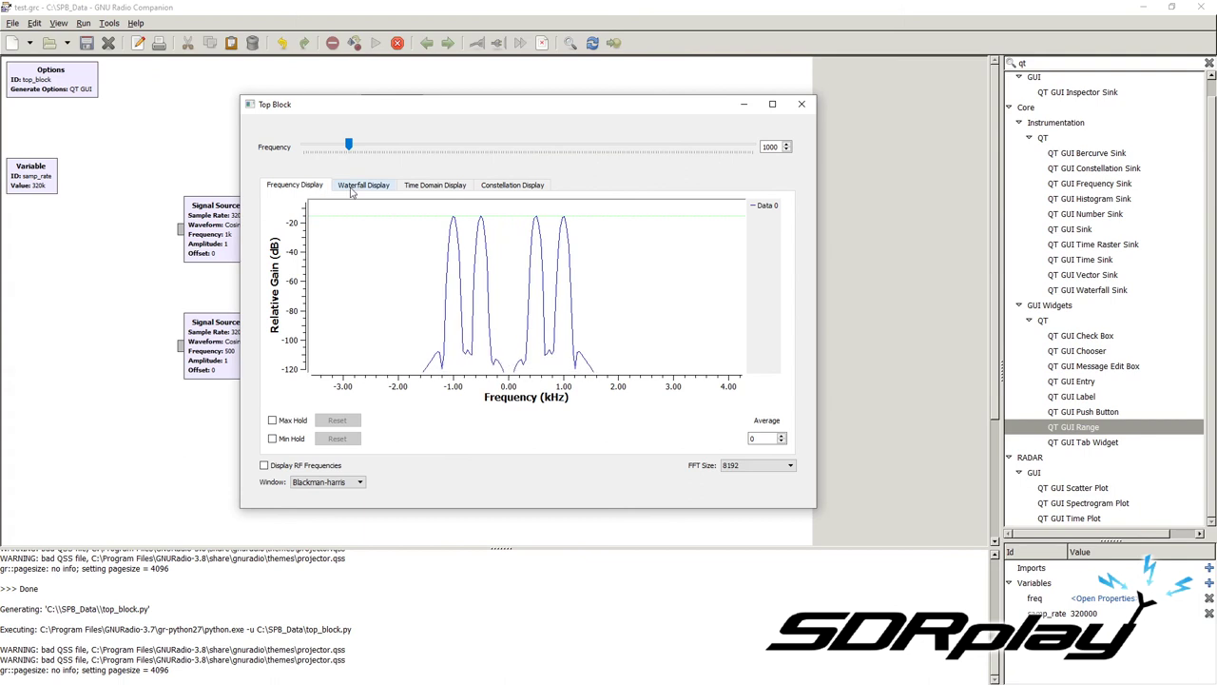
right_click(494, 301)
right_click(494, 300)
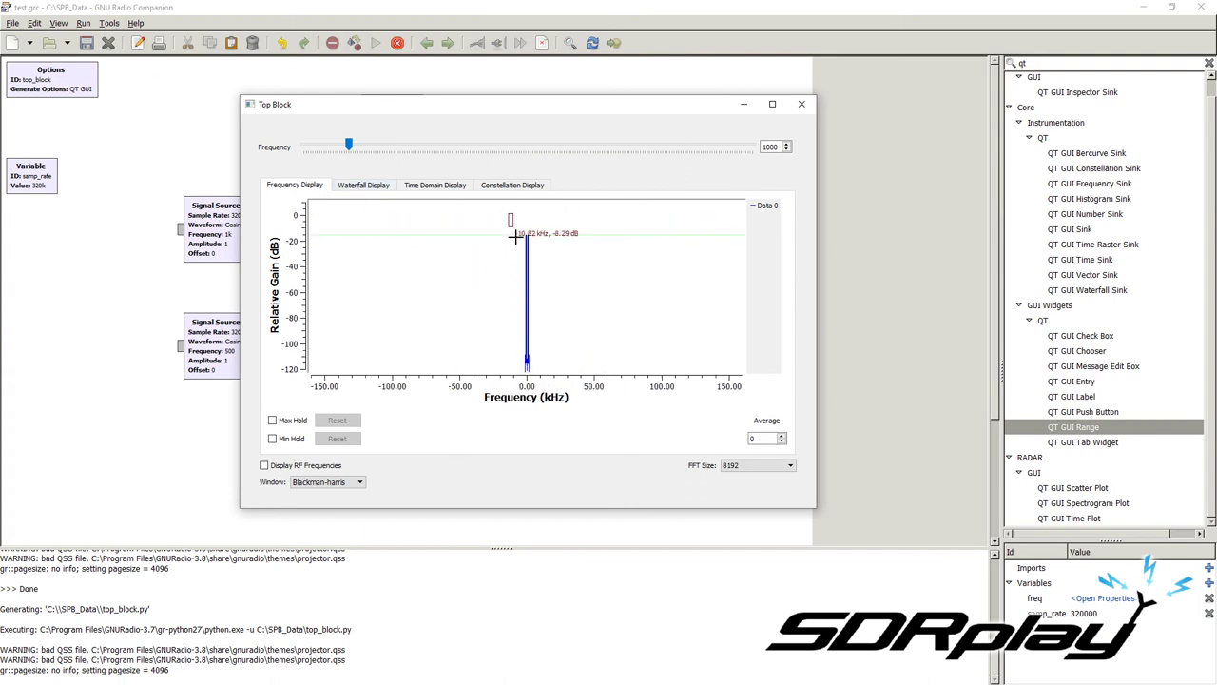
drag(514, 237, 538, 274)
drag(432, 206, 498, 375)
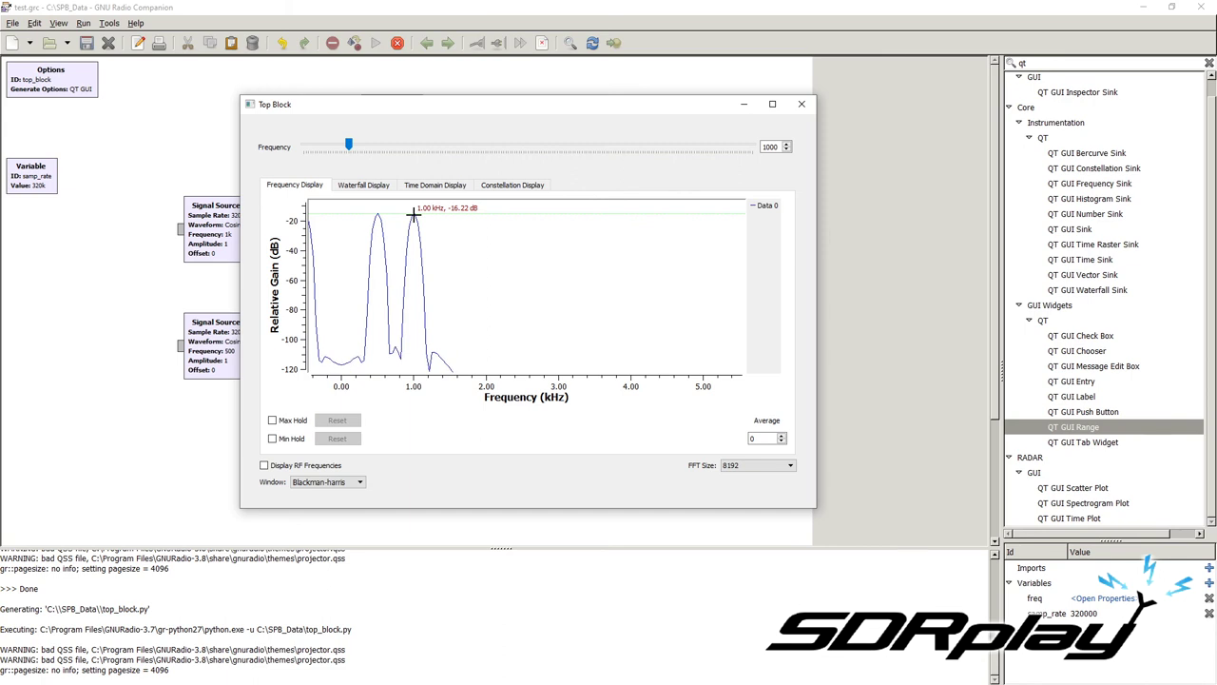
click(398, 46)
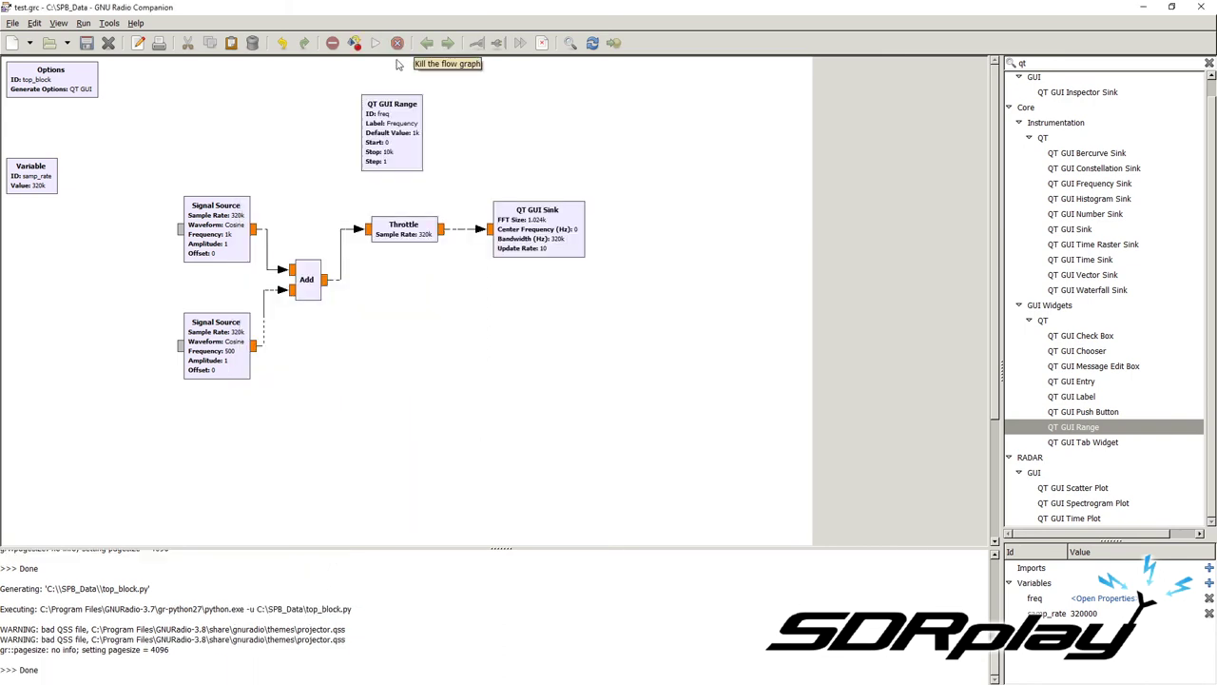
Set the QT GUI Sink's Bandwidth (Hz) to samp_rate/10.
double_click(544, 242)
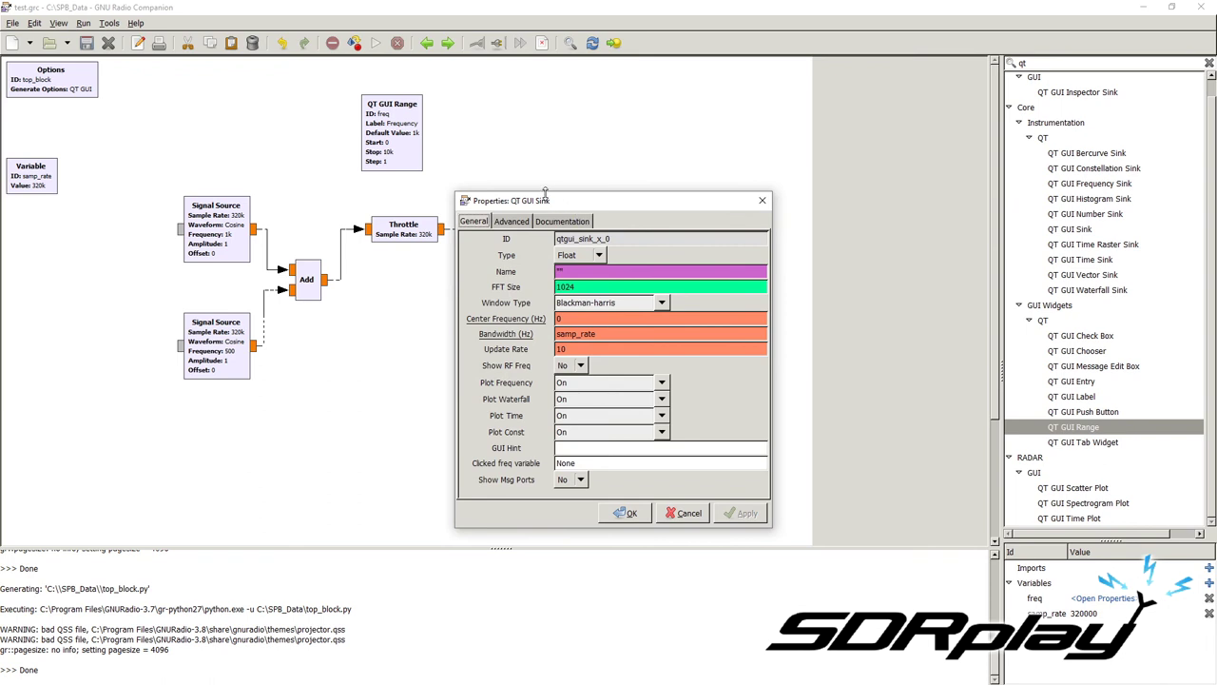
drag(617, 204, 758, 126)
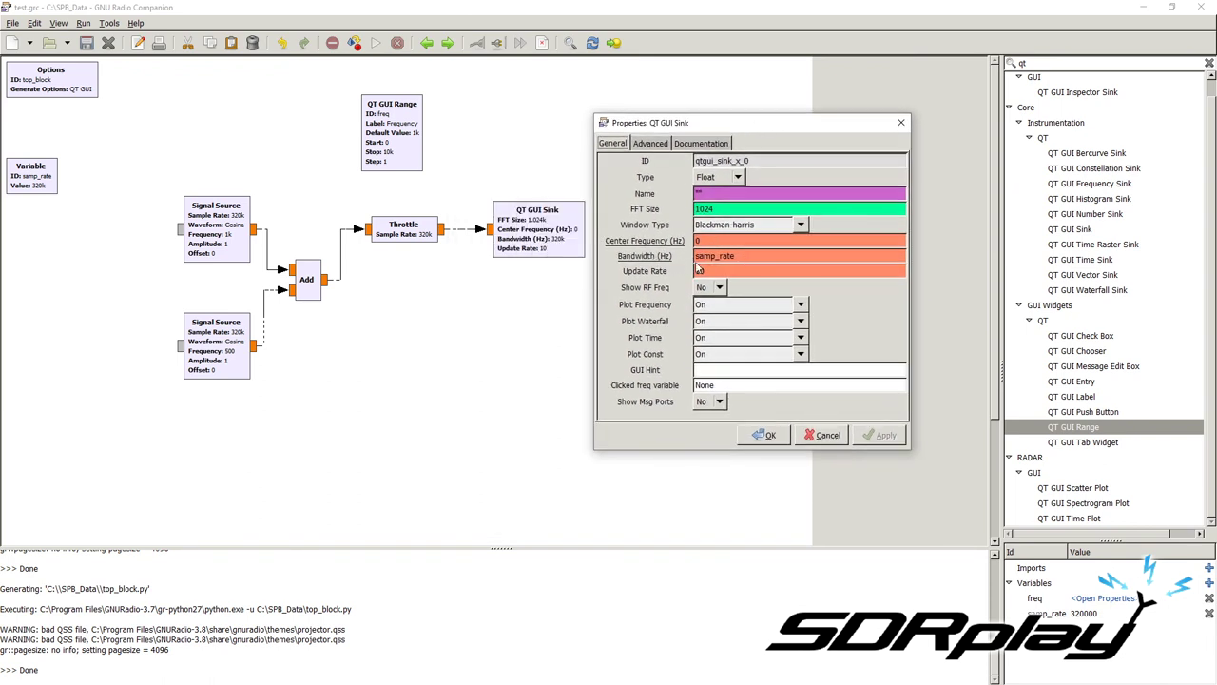
double_click(764, 259)
key(End)
text(/)
click(770, 435)
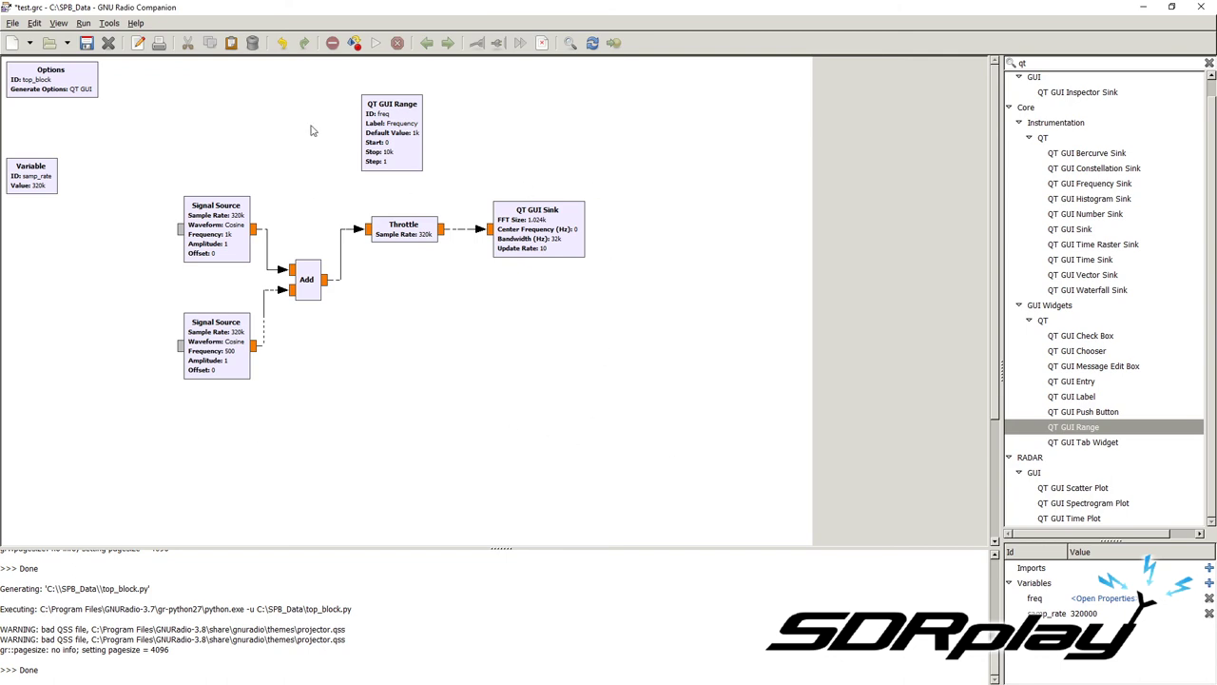
Run the flow graph with the reduced sink bandwidth and set the output's FFT Size to 8192.
click(375, 43)
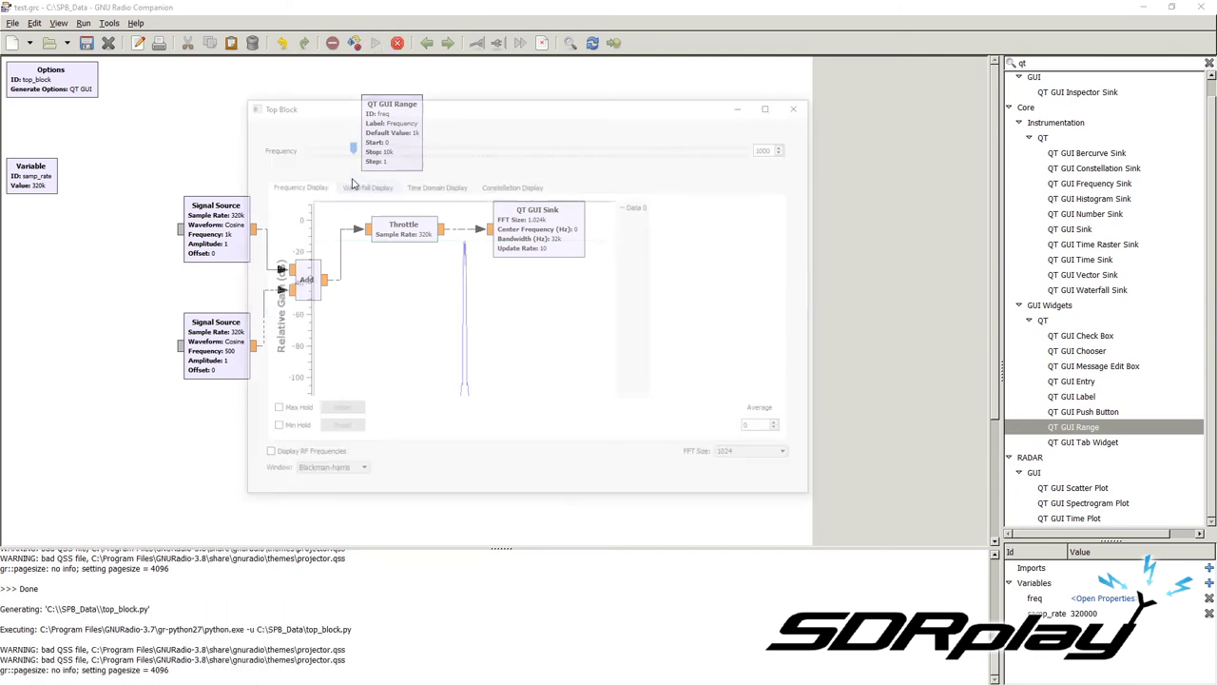
click(761, 456)
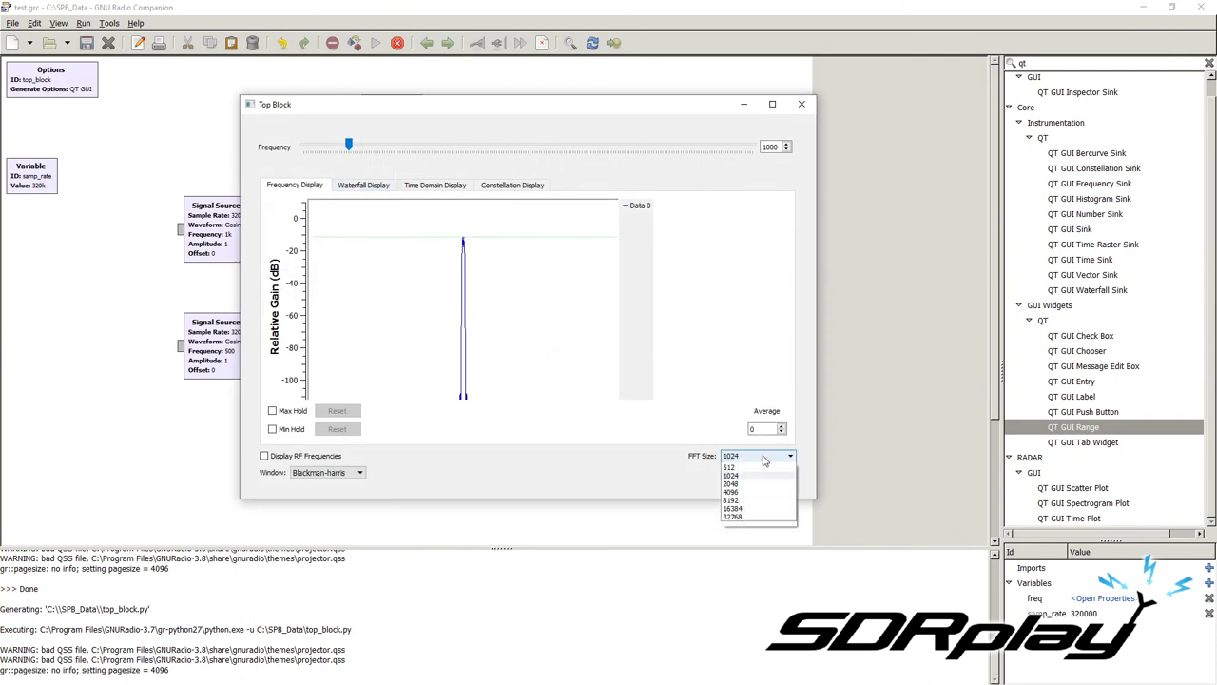
click(746, 510)
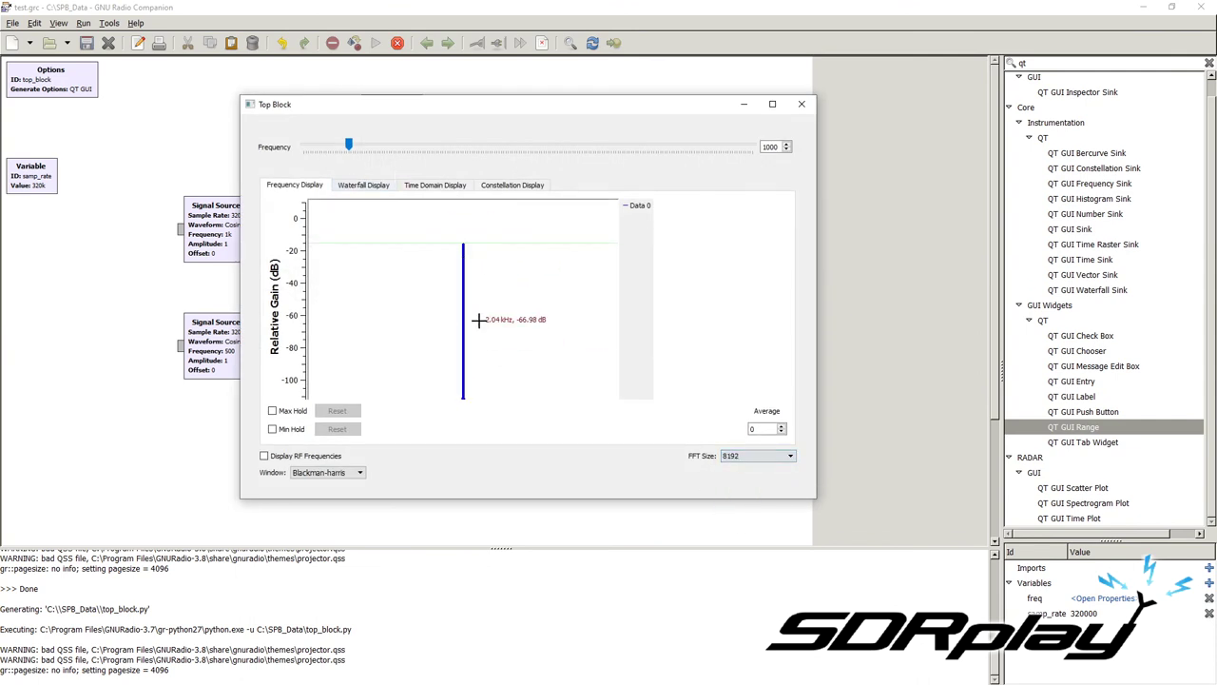
Magnify the peaks around 0 kHz in the Frequency Display and slightly narrow the output window to show the full plot.
drag(435, 220, 500, 443)
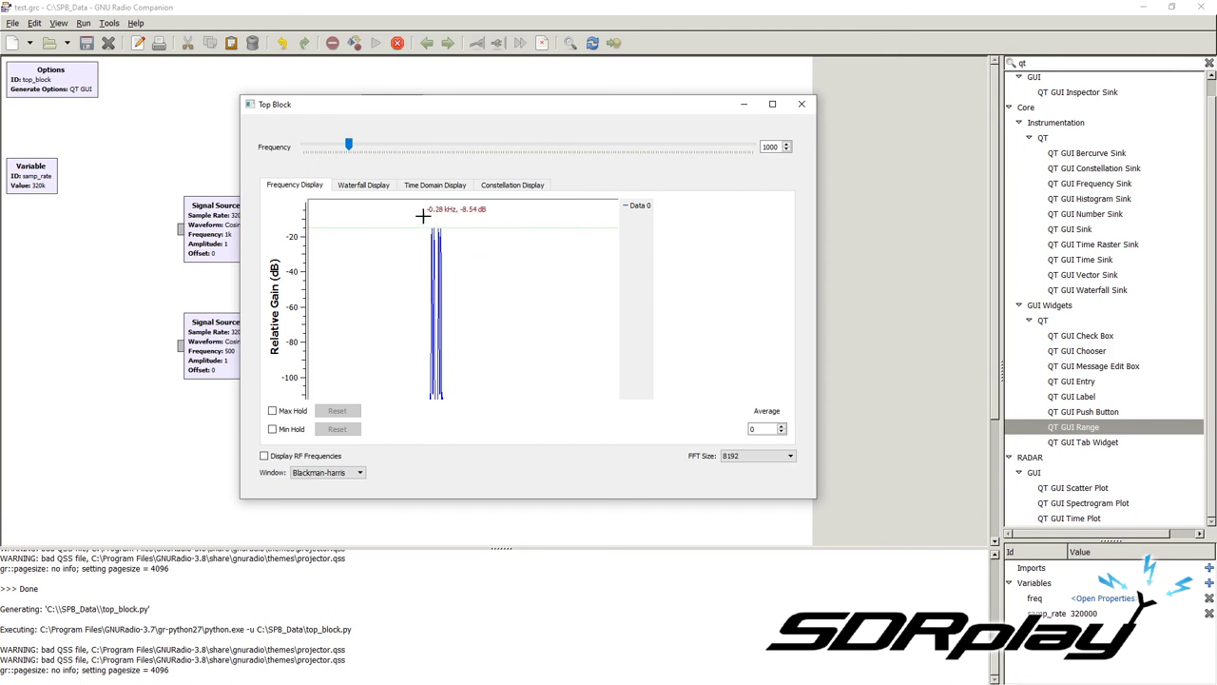
drag(421, 218, 484, 429)
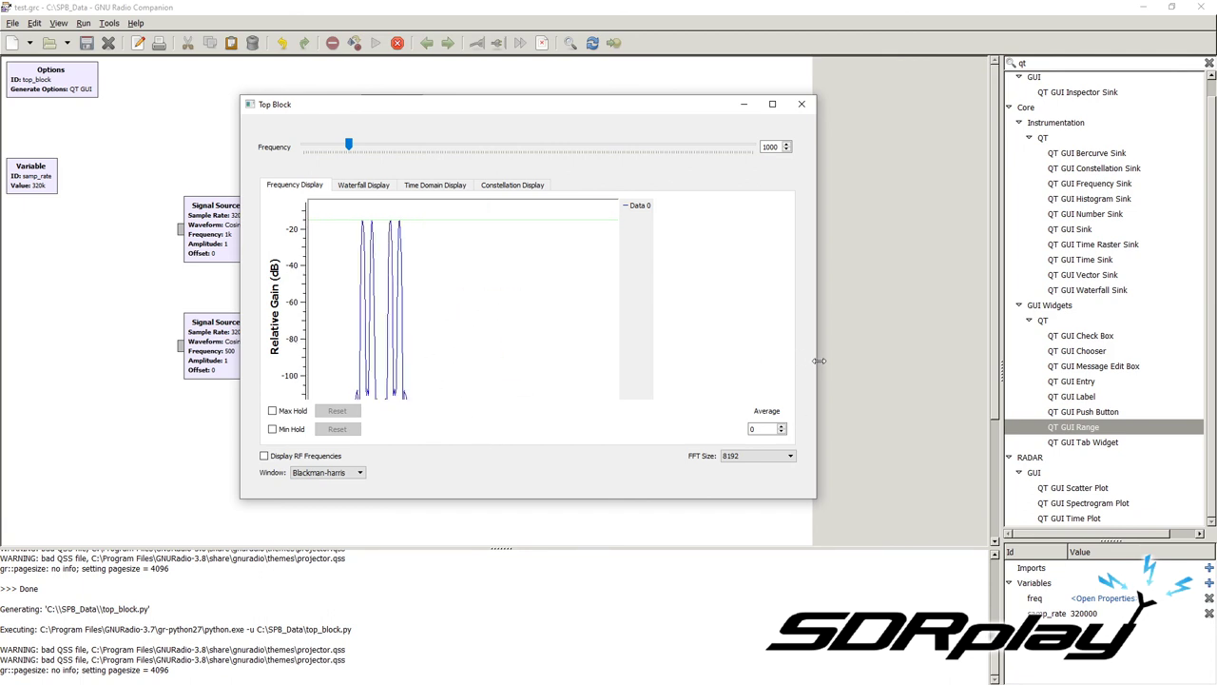
drag(814, 361, 807, 361)
drag(404, 206, 492, 399)
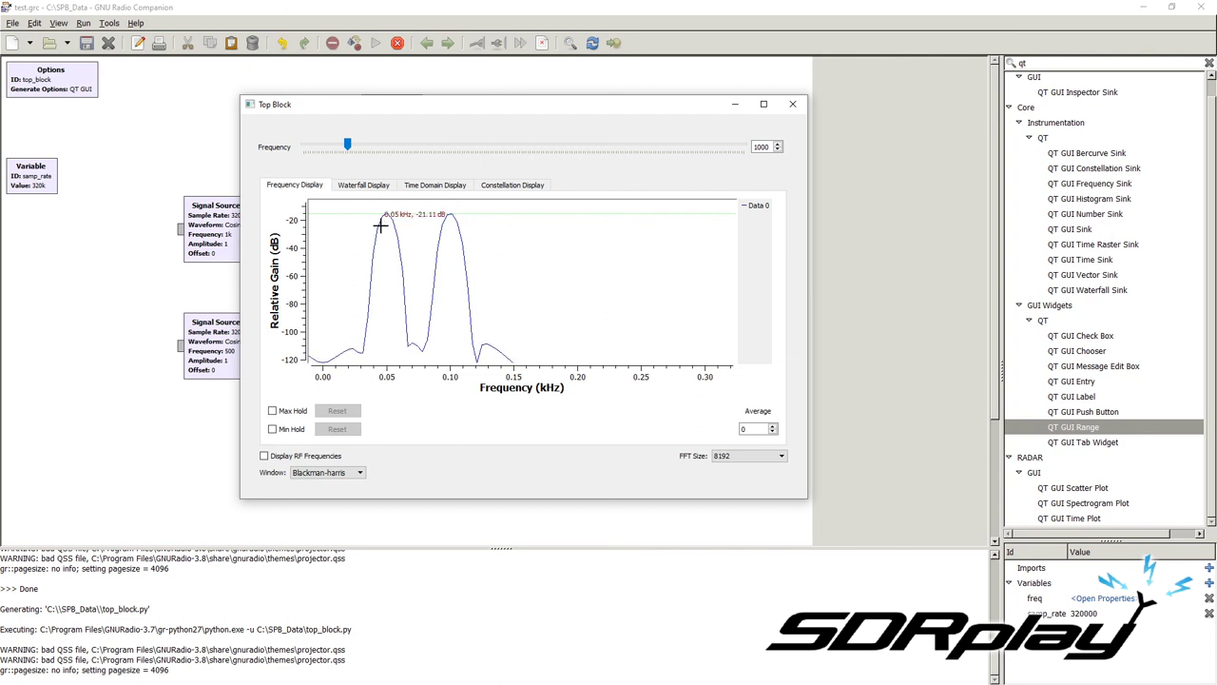
Move the output window clear of the flow graph, compare the magnified peaks' frequencies with the source settings, and close the window.
drag(435, 111, 552, 113)
drag(786, 98, 786, 97)
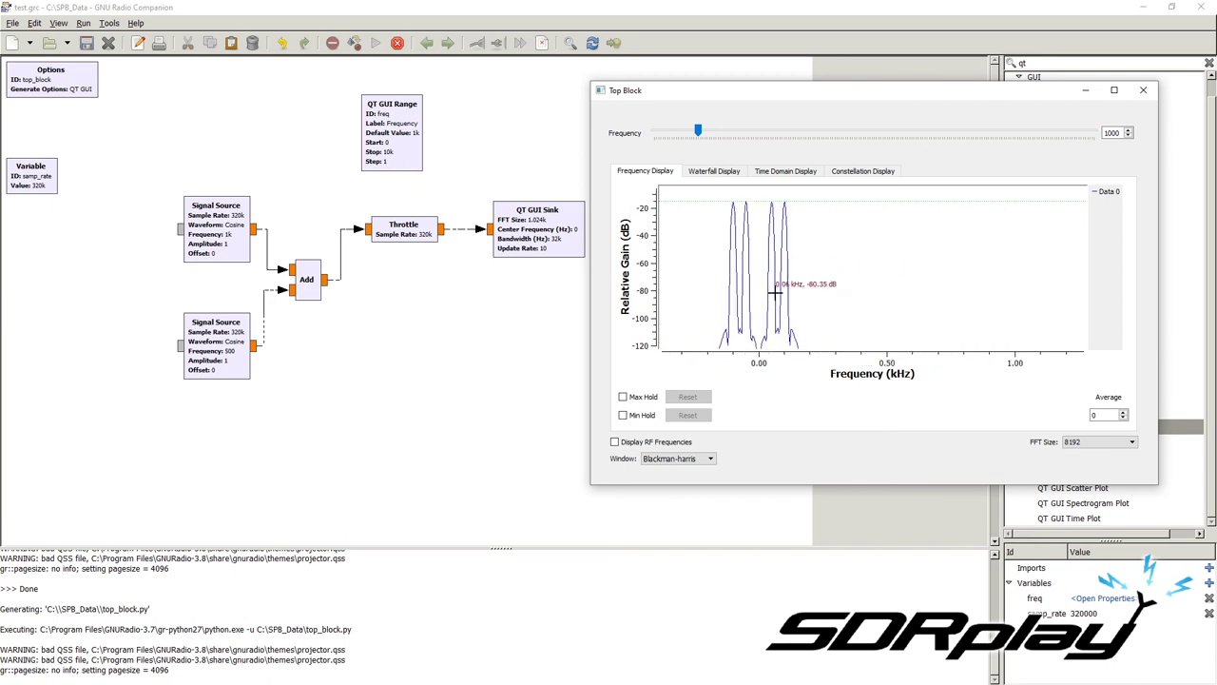
right_click(793, 314)
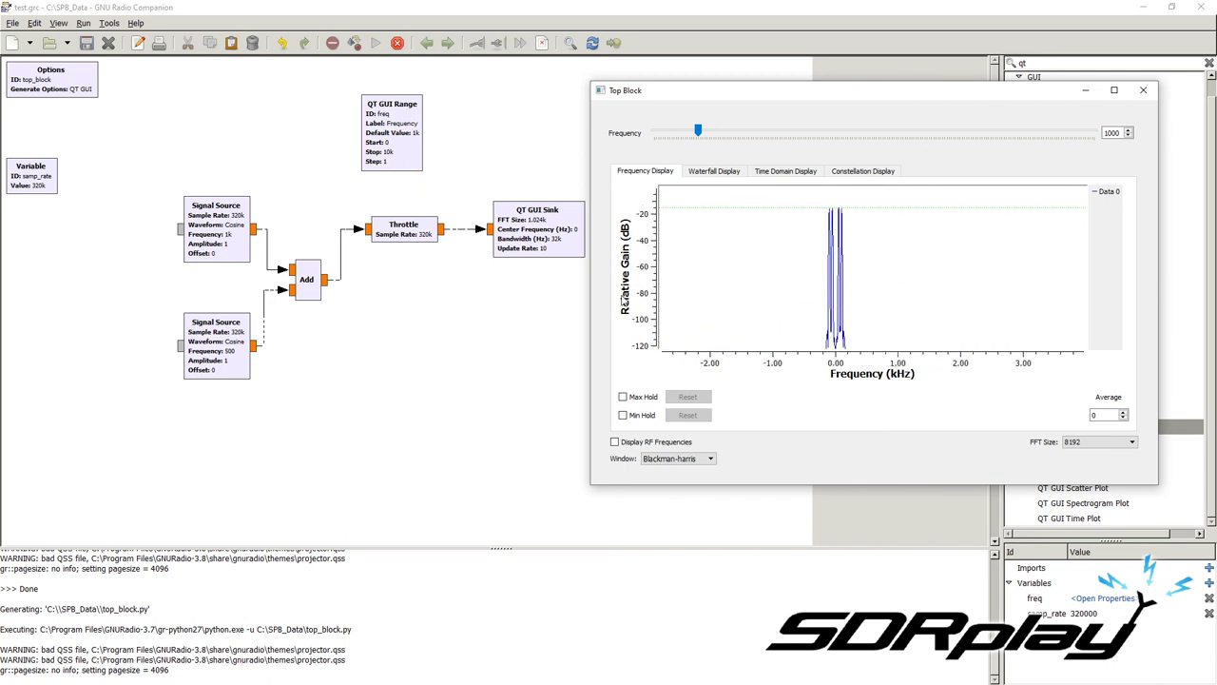
drag(824, 204, 873, 350)
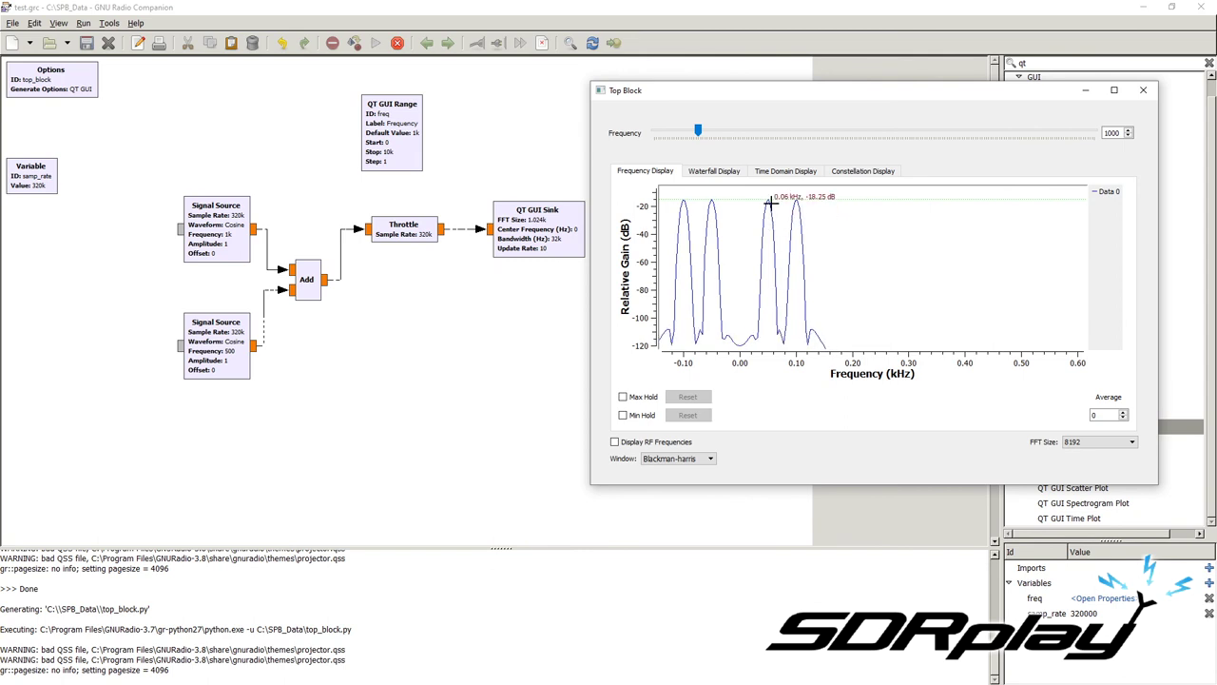
mouse_move(775, 202)
click(1144, 91)
Restore the QT GUI Sink's Bandwidth (Hz) to samp_rate.
double_click(554, 231)
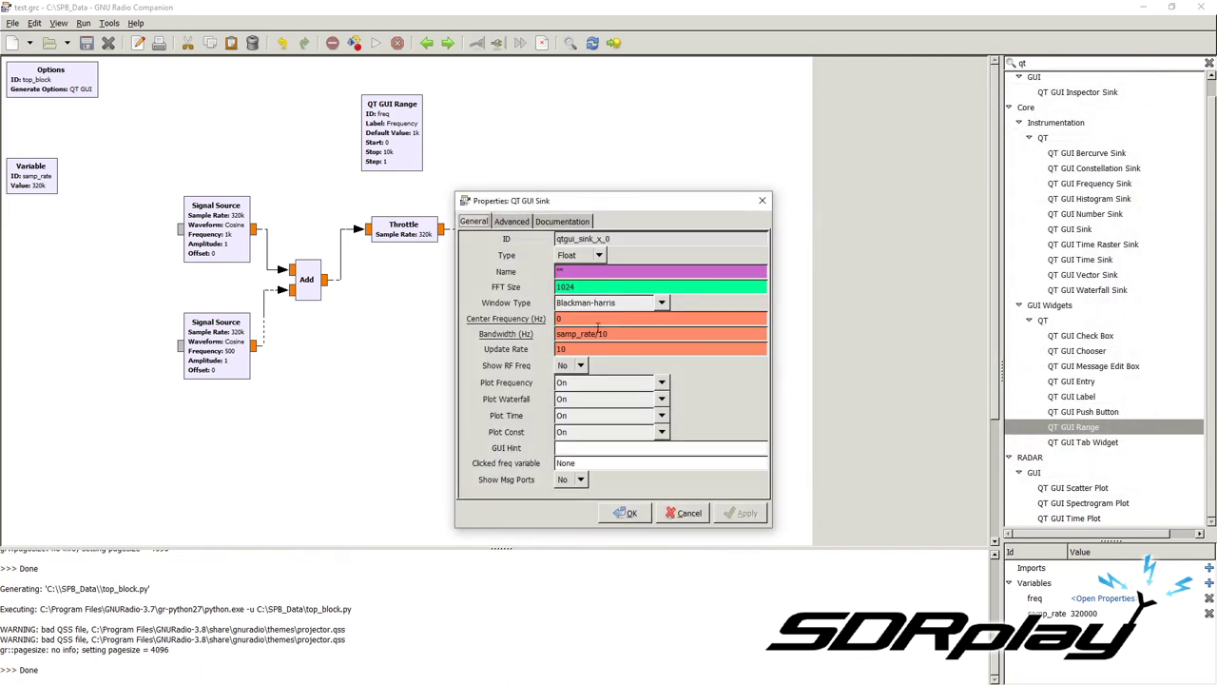
click(626, 332)
key(BackSpace)
click(633, 513)
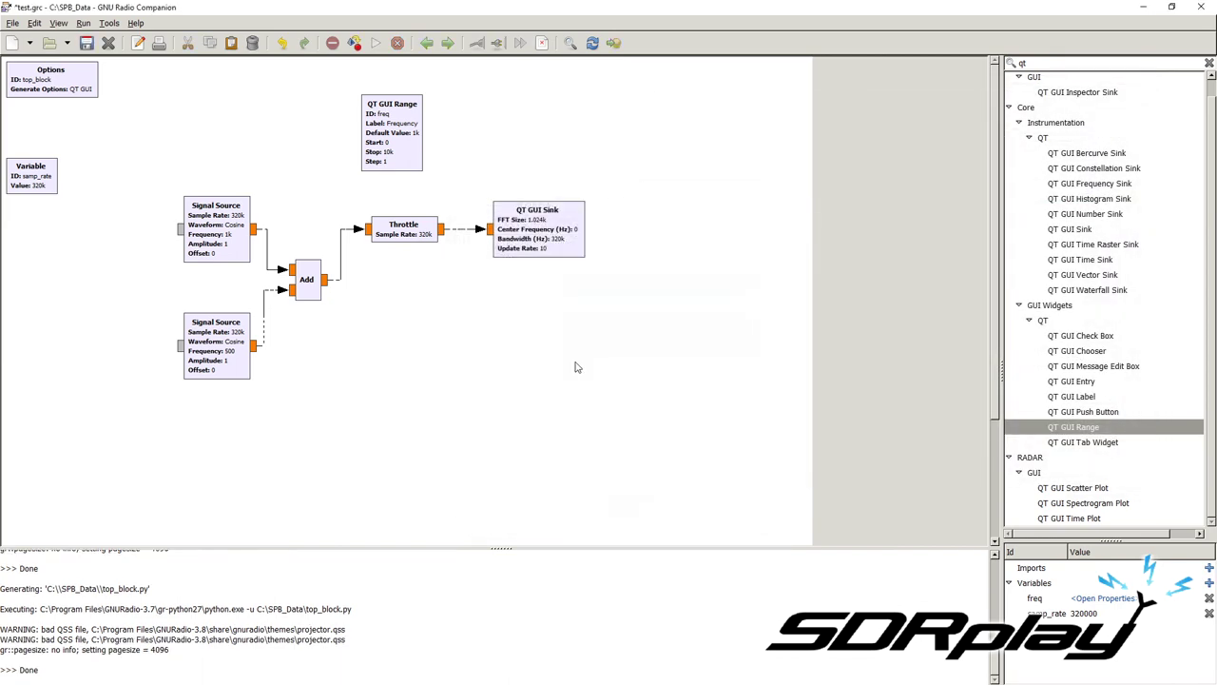
Set the 500 Hz Signal Source's Sample Rate to samp_rate/10.
double_click(238, 338)
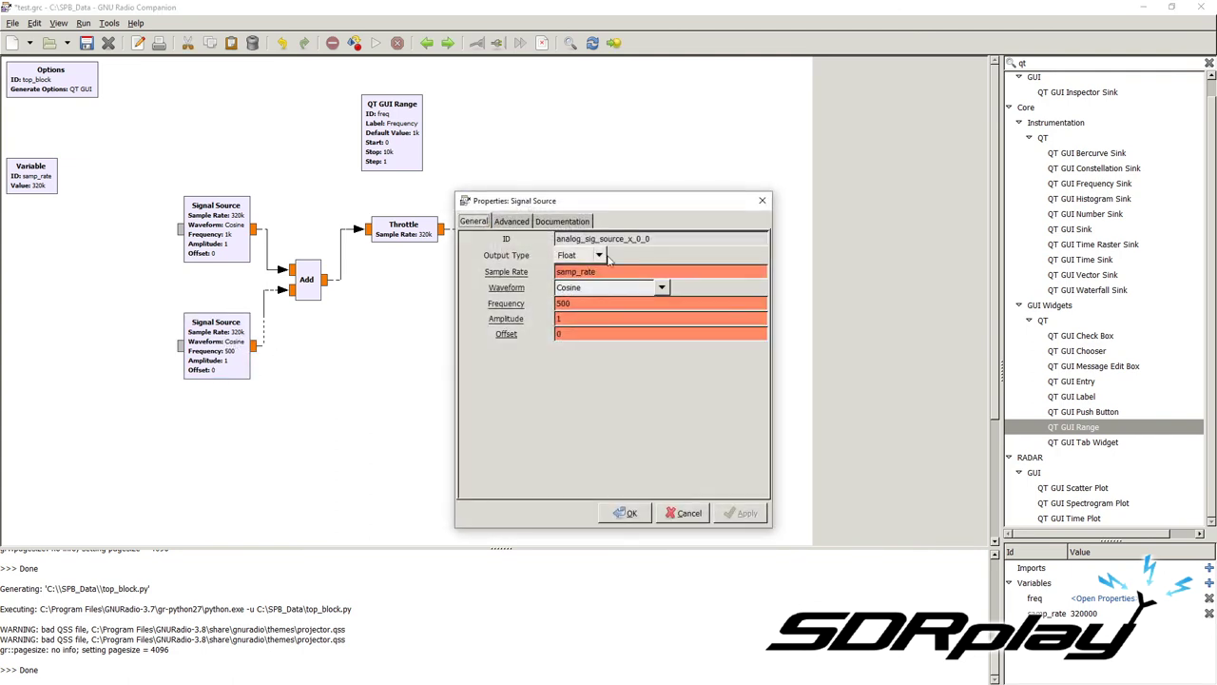
click(625, 267)
text(/)
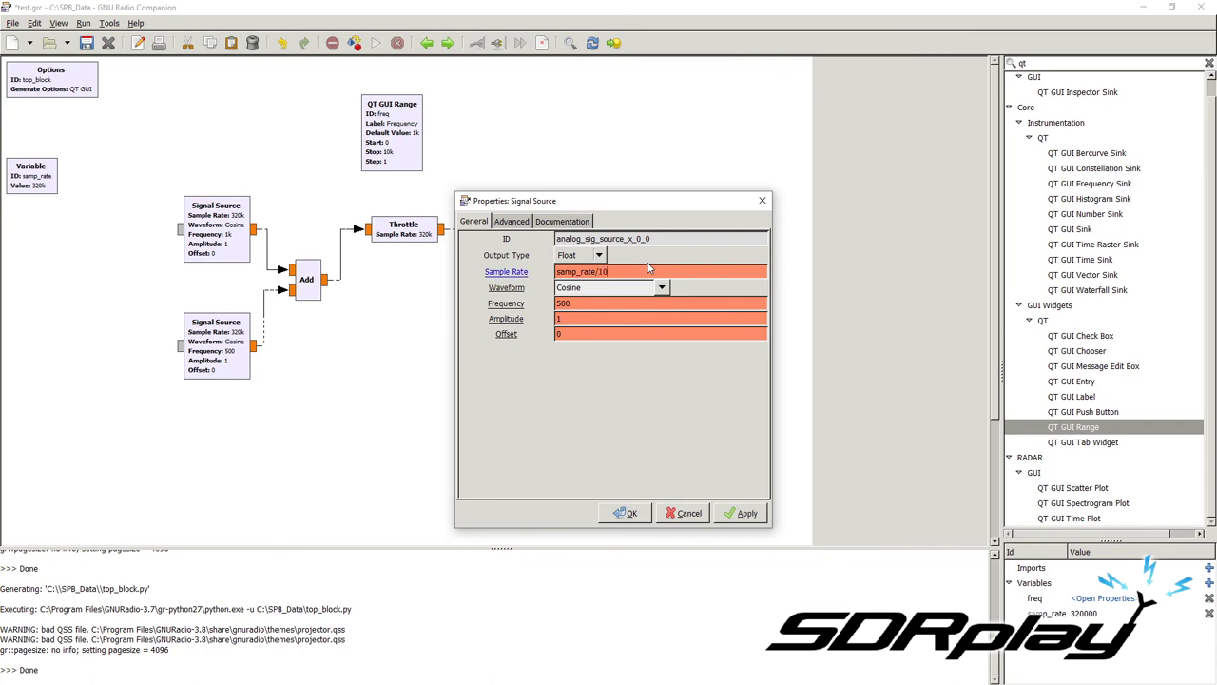
text(10)
key(Return)
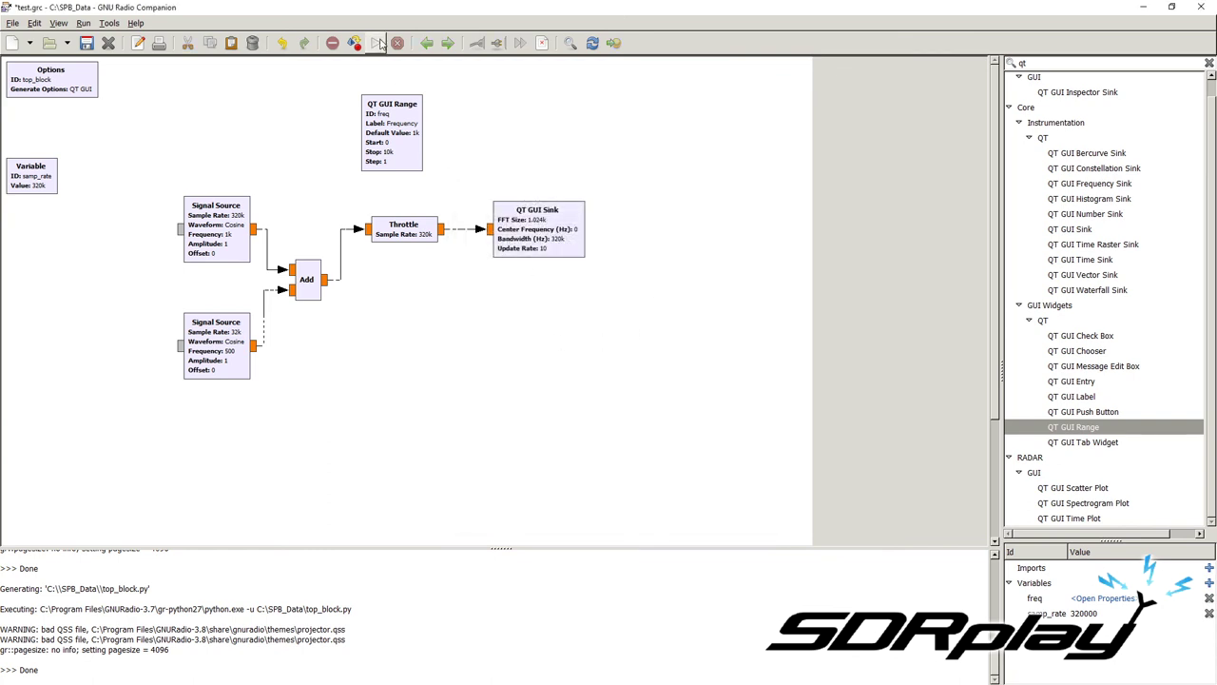
Run the flow graph with the mismatched source rate, reposition the output window, and set its FFT Size to 4096.
click(377, 44)
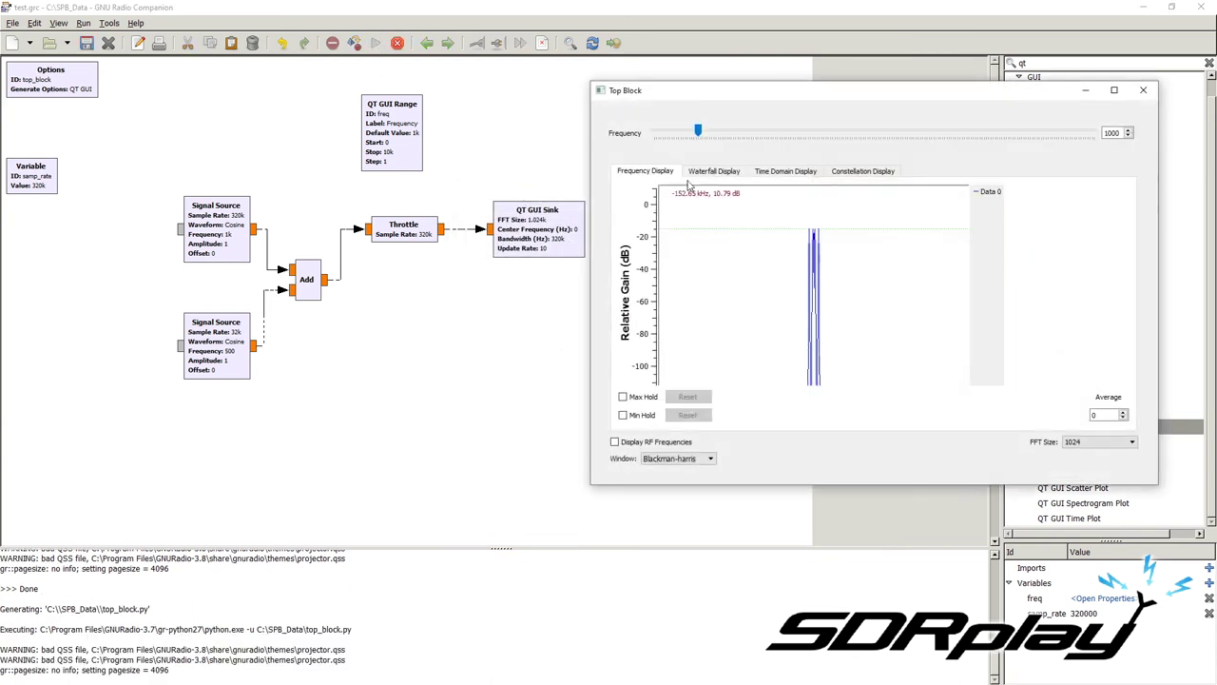
drag(830, 98, 597, 89)
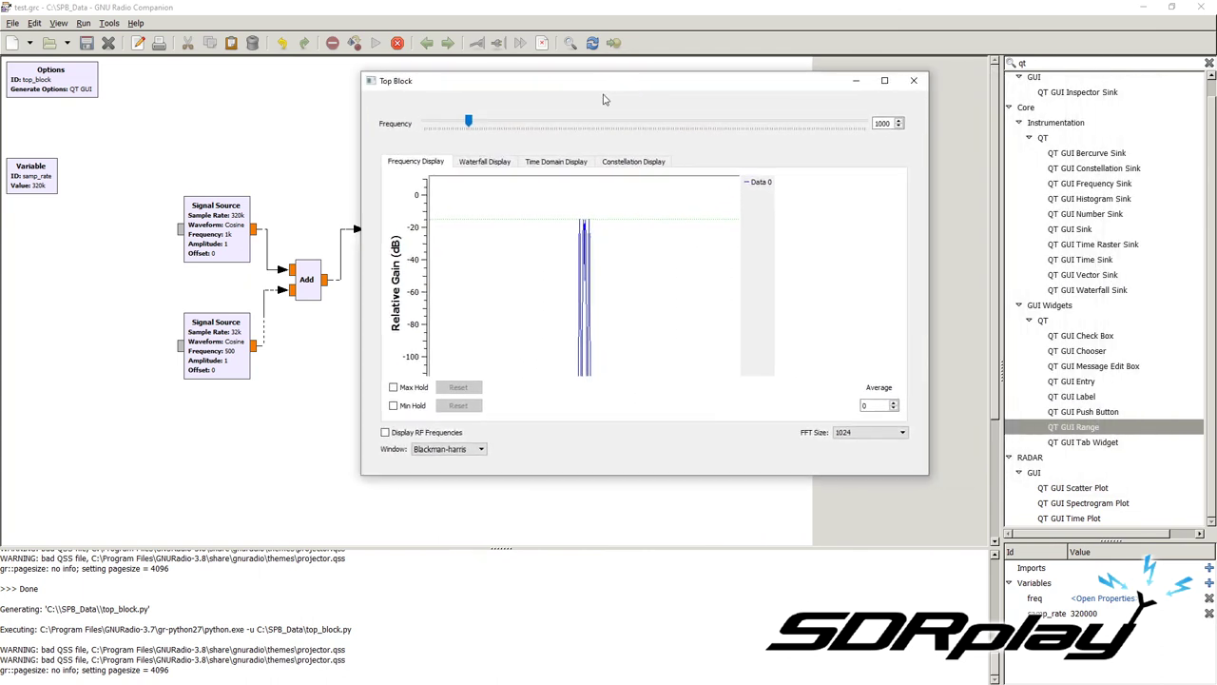
click(846, 433)
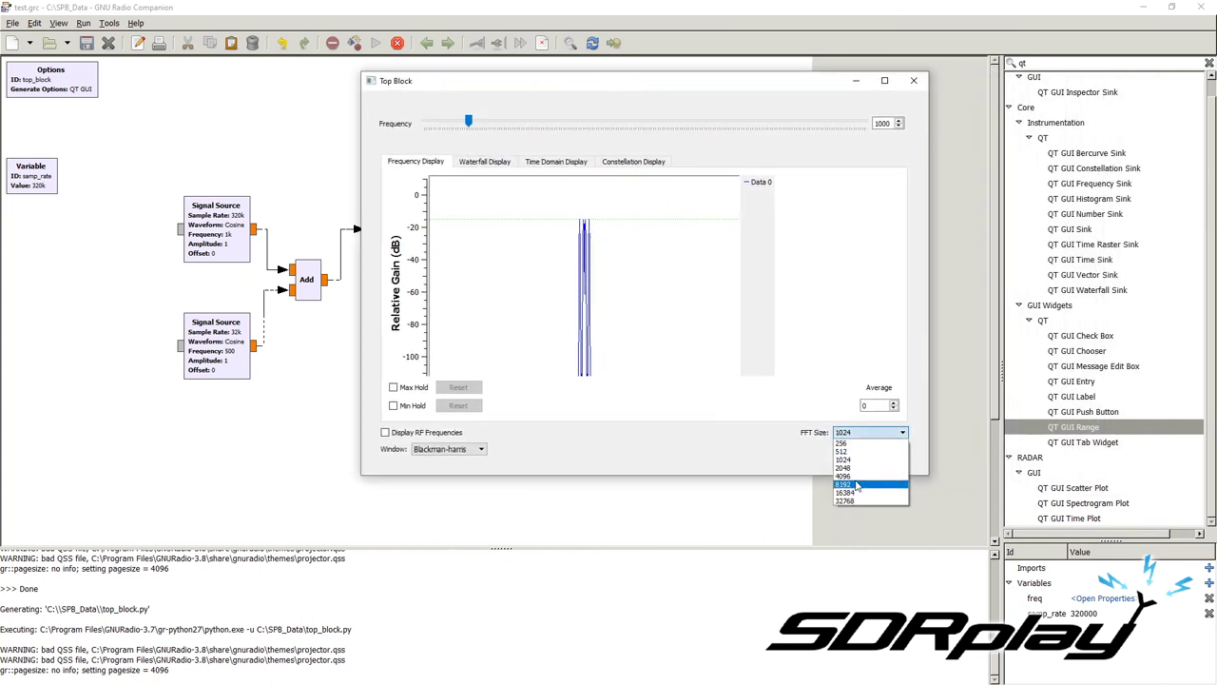
click(856, 486)
Magnify the peaks around 0 kHz in the Frequency Display to examine their frequencies, and stop the flow graph.
drag(557, 190, 658, 373)
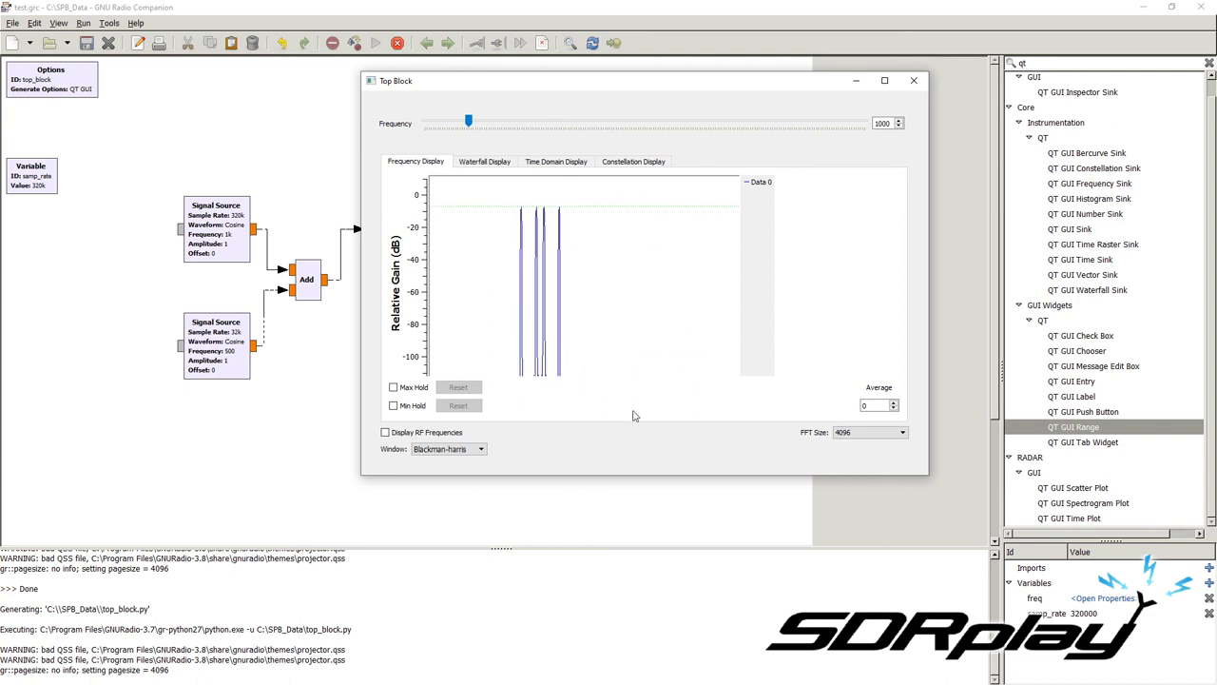
drag(536, 195, 572, 317)
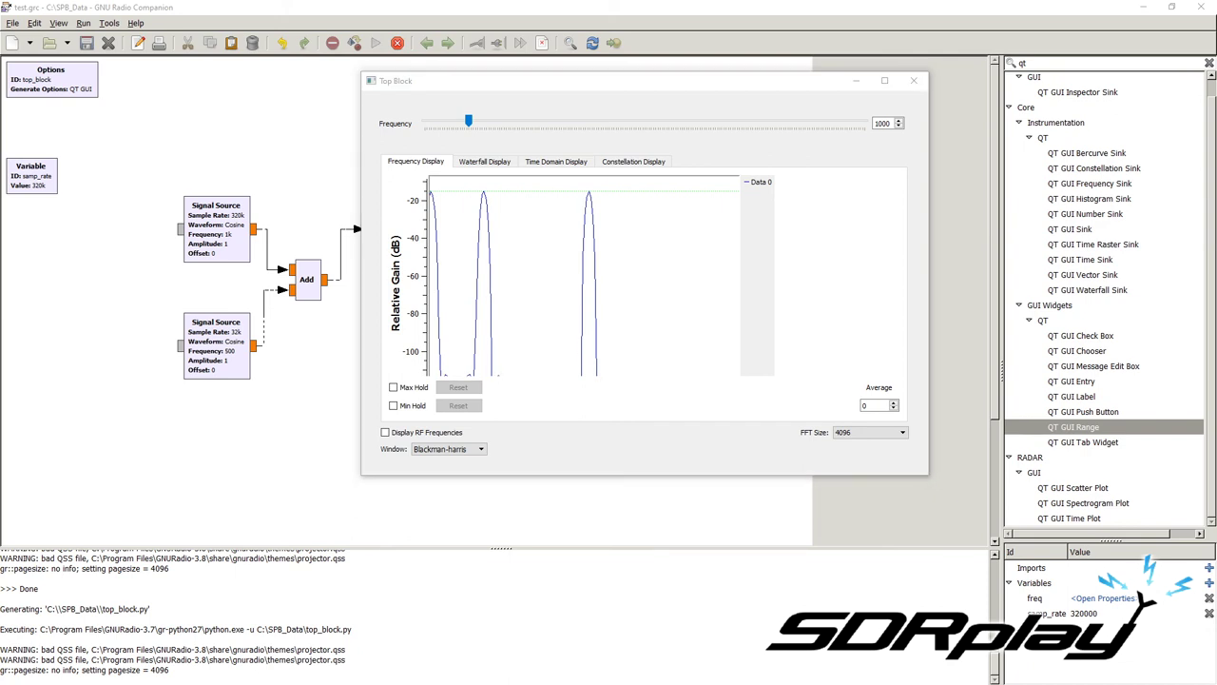
key(F7)
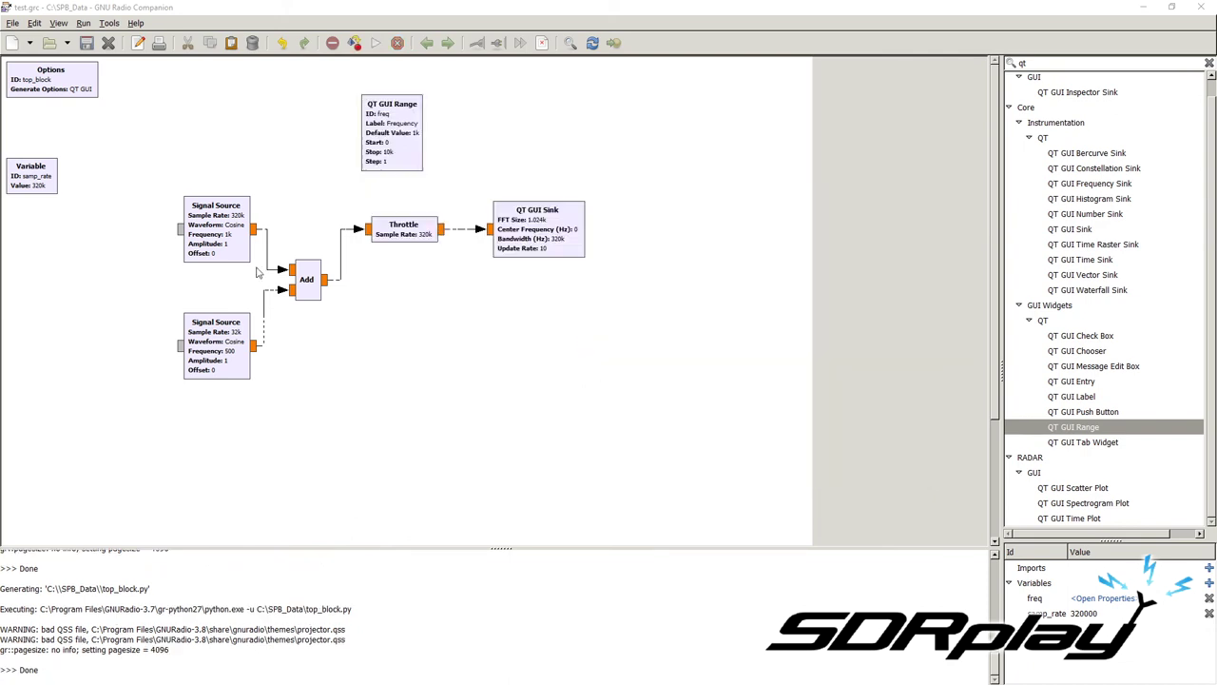